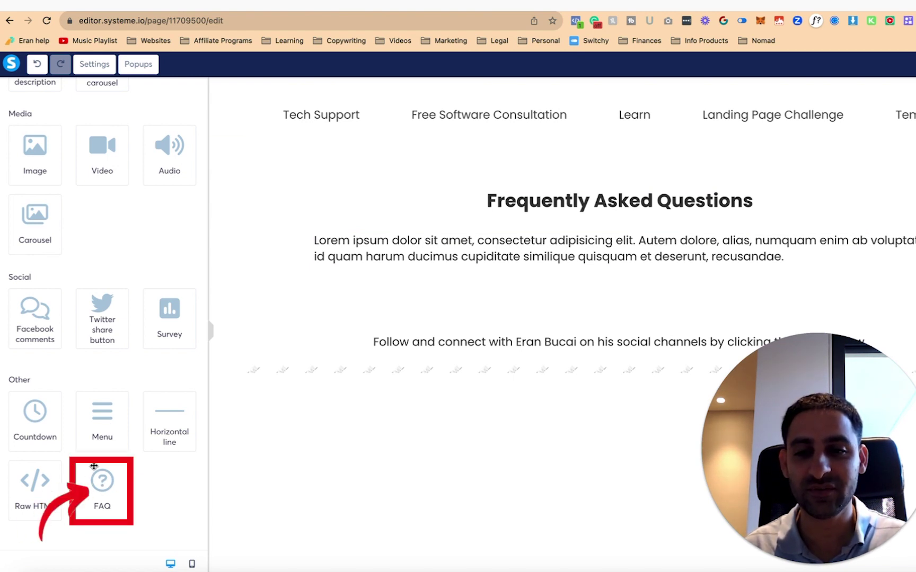
- Insert an FAQ element directly below the Lorem ipsum paragraph under the Frequently Asked Questions heading and open its settings
left_click_drag(96, 485, 416, 256)
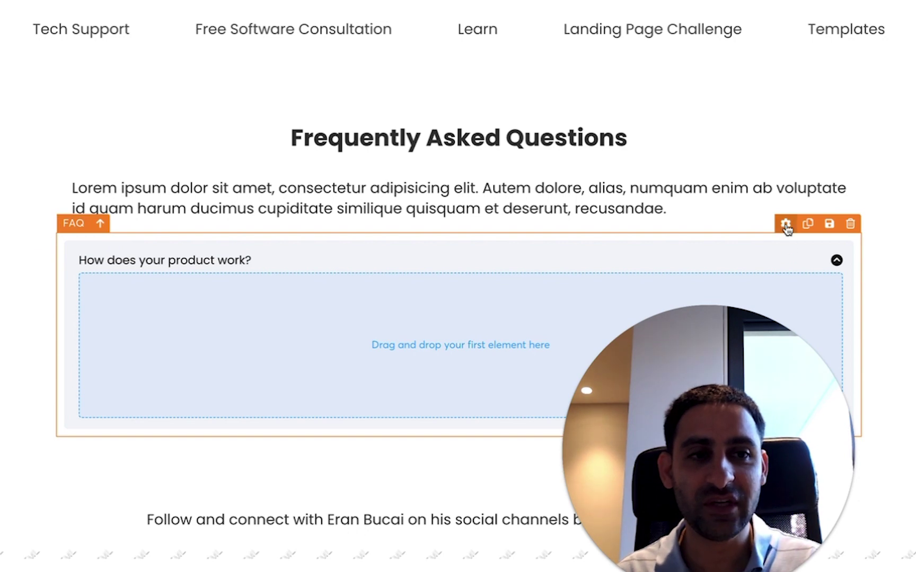
left_click(440, 260)
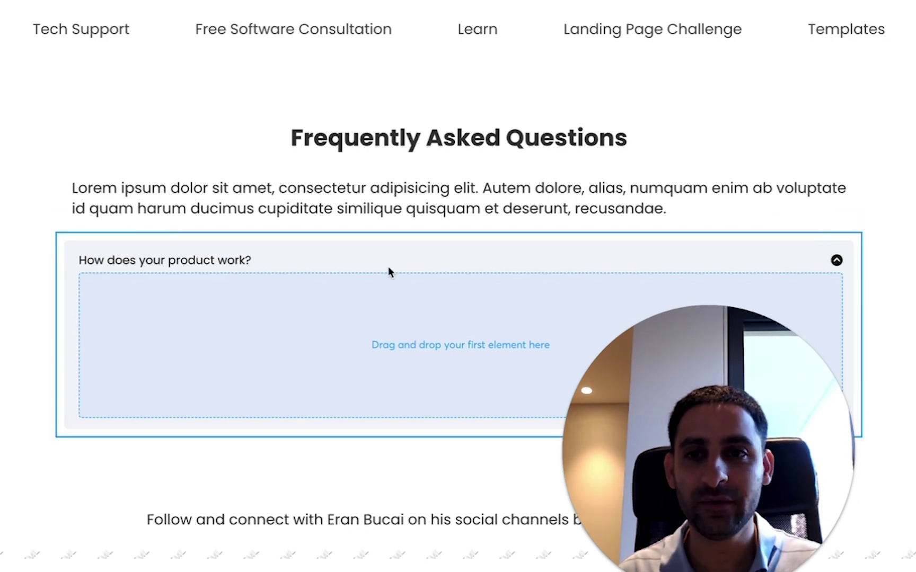
- Add three more items to the FAQ element and move the fourth item up to third place
left_click(154, 78)
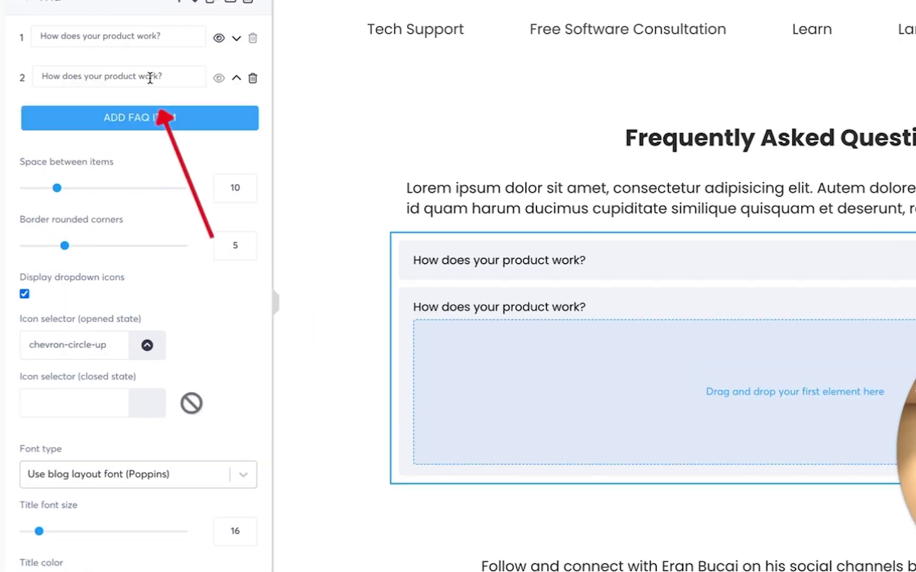
left_click(154, 117)
left_click(153, 166)
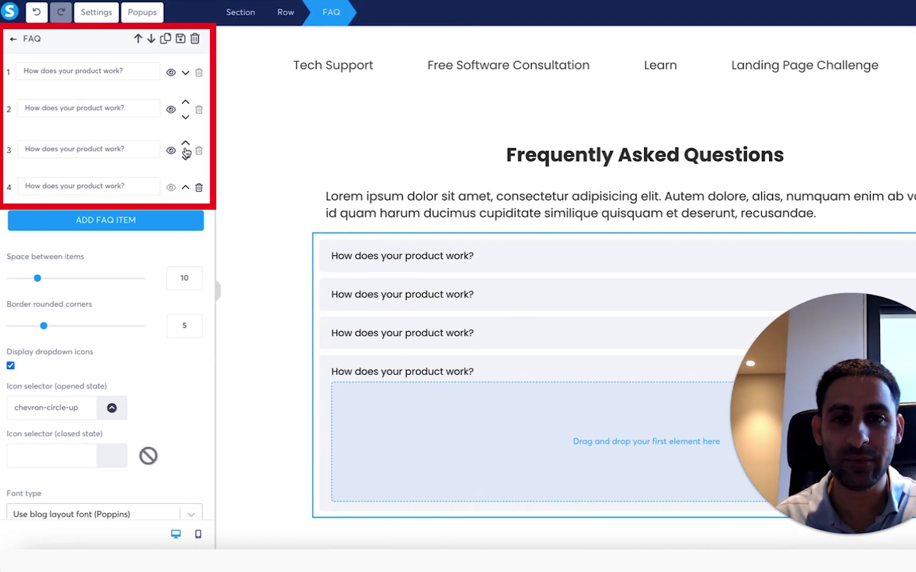
left_click(184, 188)
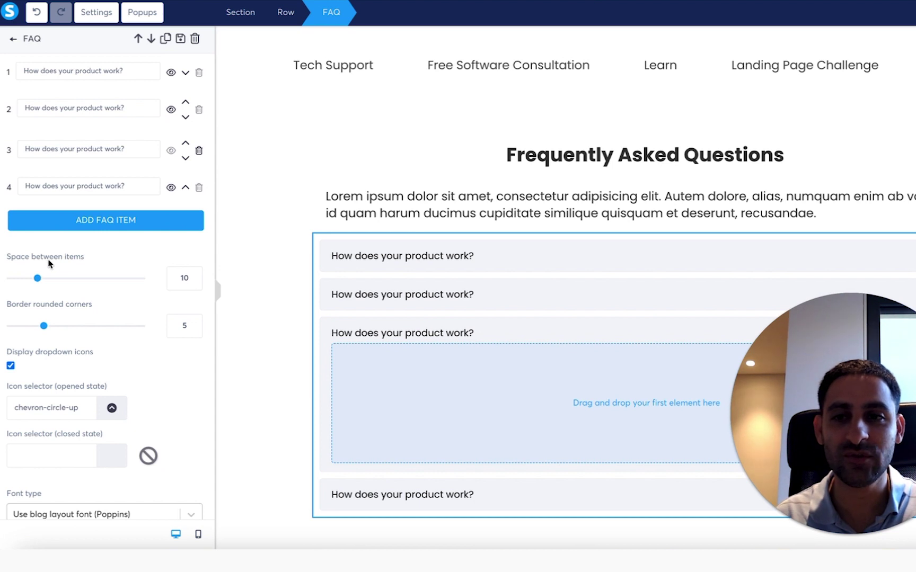
- Try the FAQ with a space between items of 29, 0 and 20, and with border rounded corners of 20
left_click(194, 275)
left_click(194, 275)
left_click(194, 275)
left_click(195, 277)
left_click(194, 276)
left_click(195, 276)
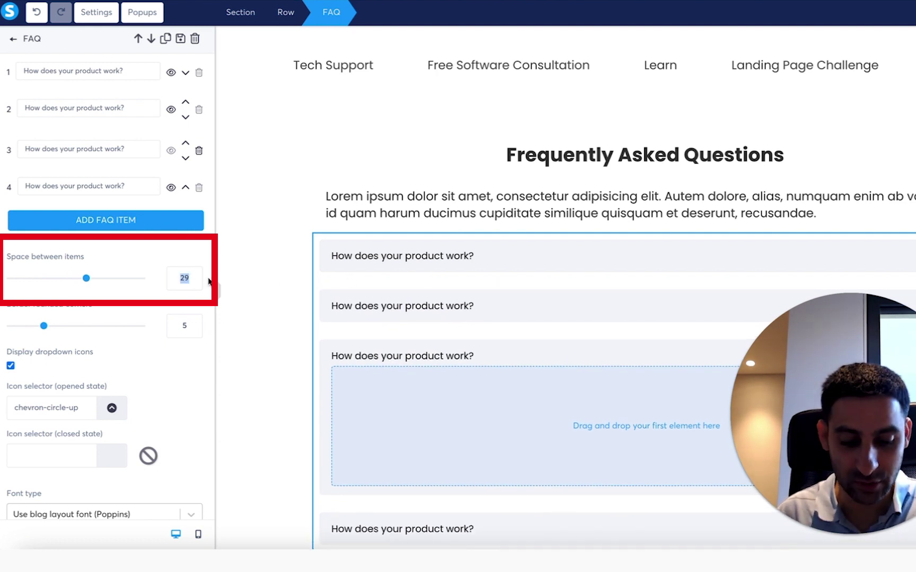
type("0")
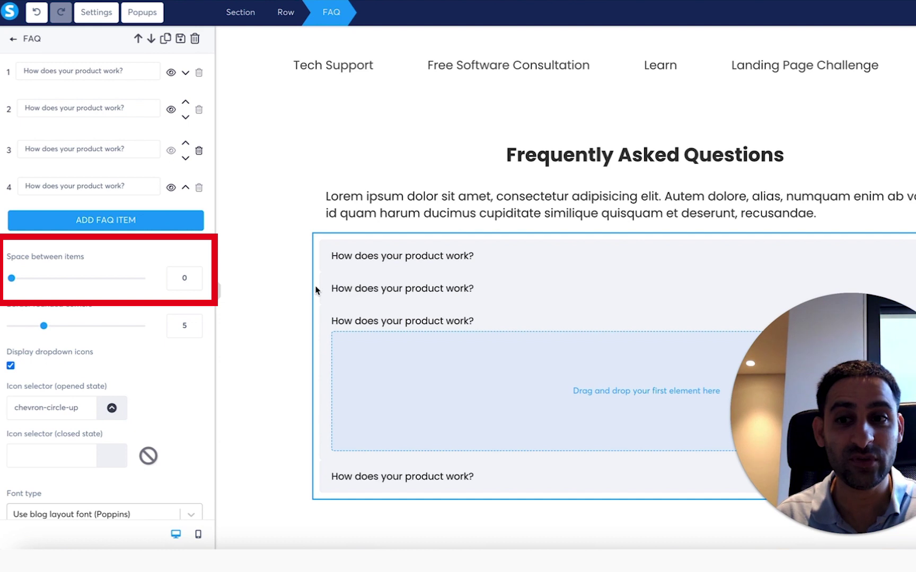
double_click(179, 285)
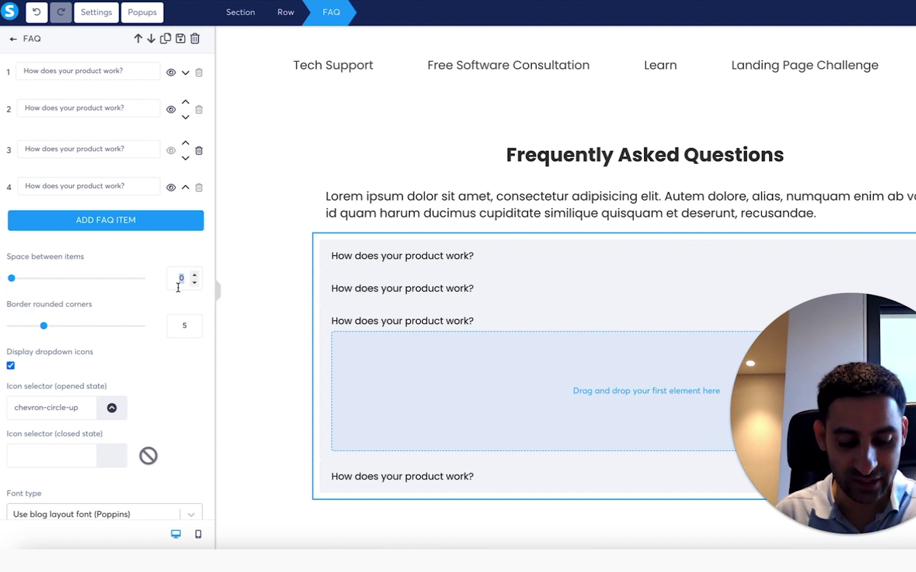
type("20")
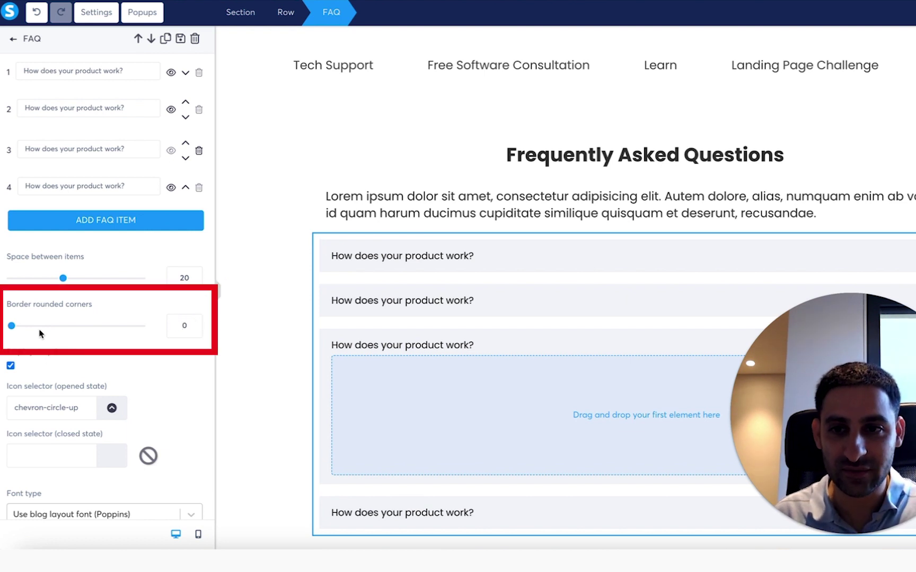
left_click_drag(25, 328, 154, 326)
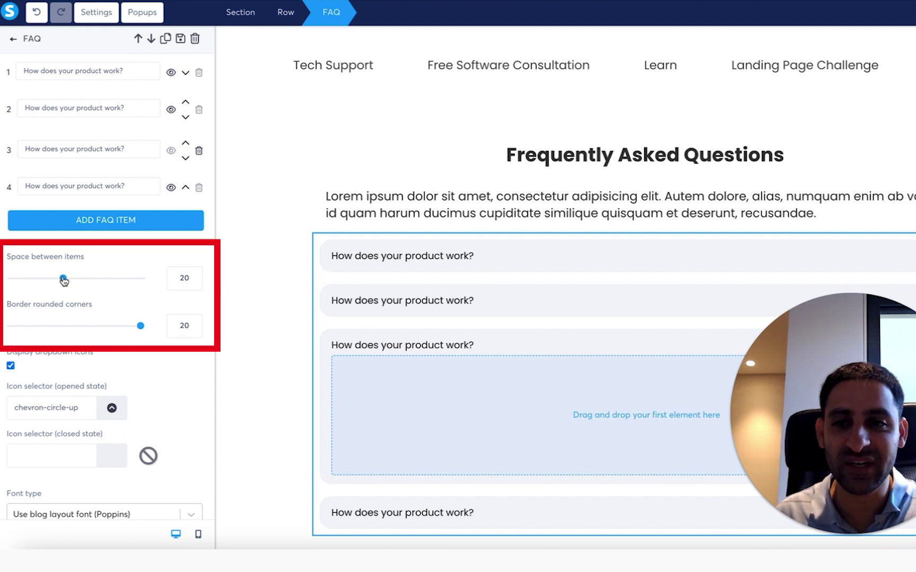
- Set both the space between items and the border rounded corners of the FAQ to 0
left_click_drag(63, 279, 11, 278)
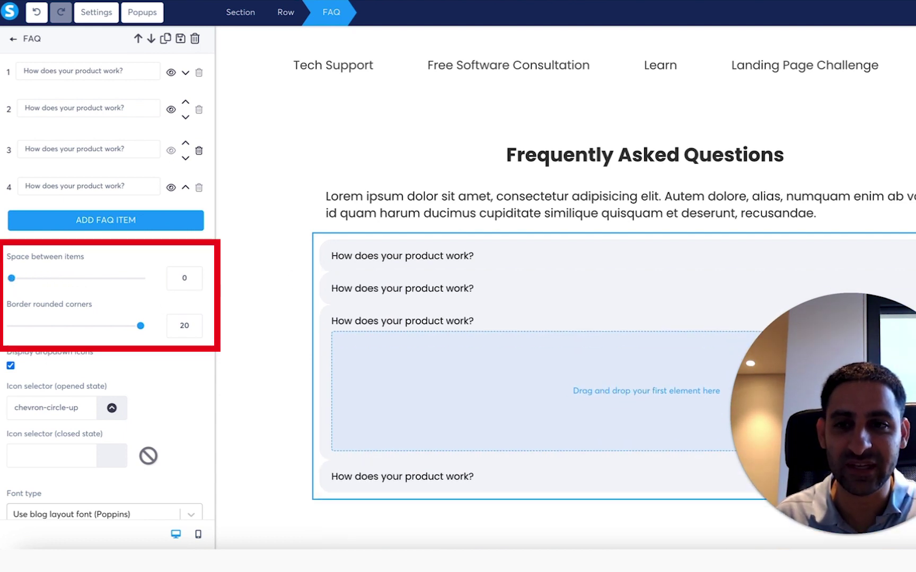
left_click_drag(114, 330, 11, 327)
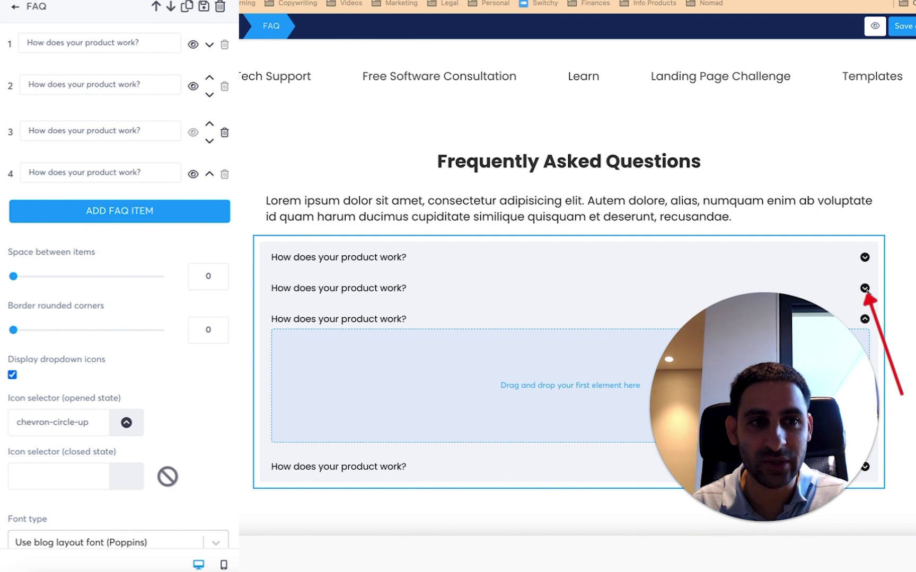
- Turn off the FAQ's dropdown icons and choose chevron-double-down as the closed-state icon
left_click(12, 375)
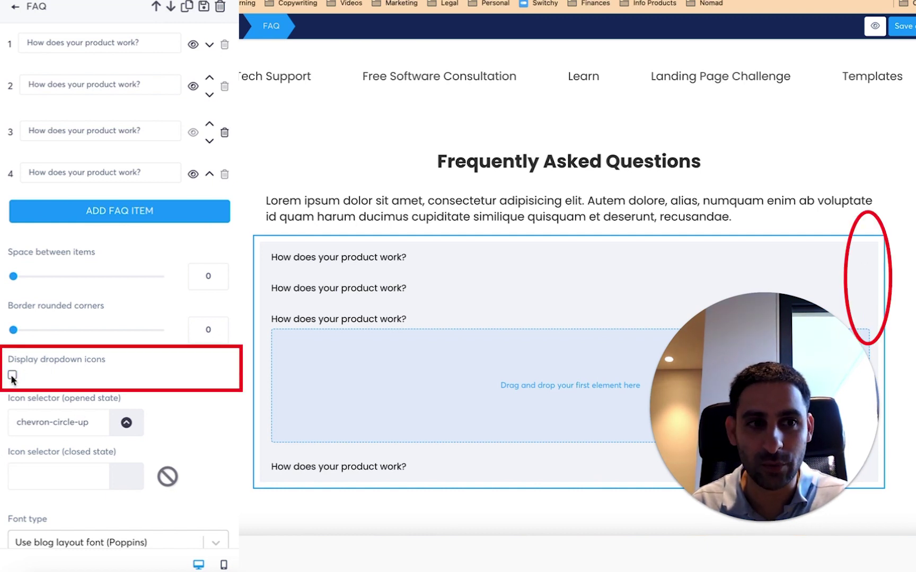
left_click(74, 483)
type("chev")
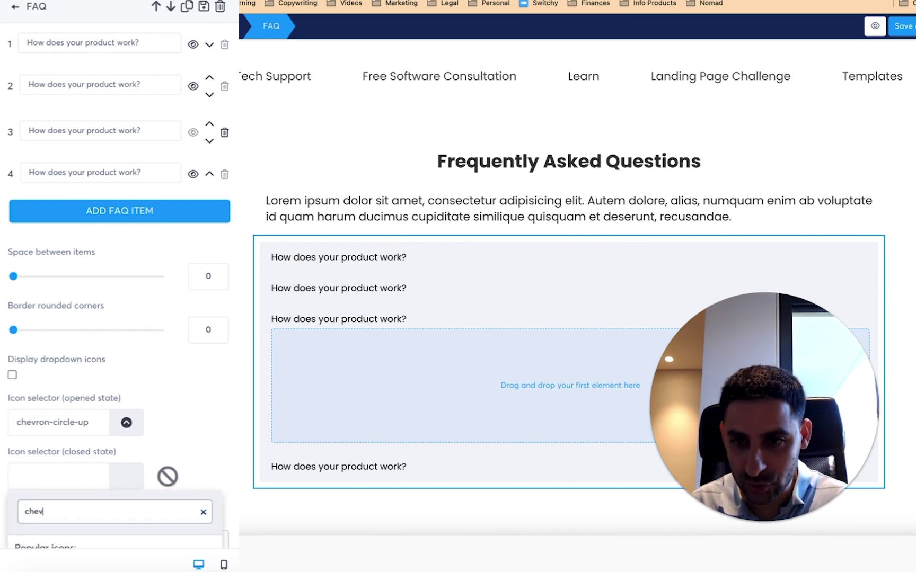
scroll(142, 498, "down", 5)
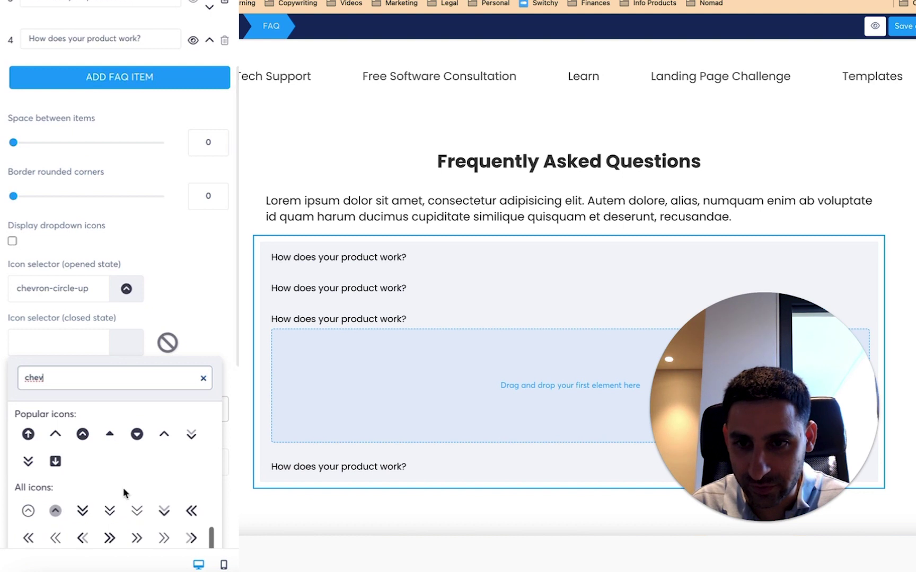
scroll(116, 463, "down", 3)
left_click(82, 419)
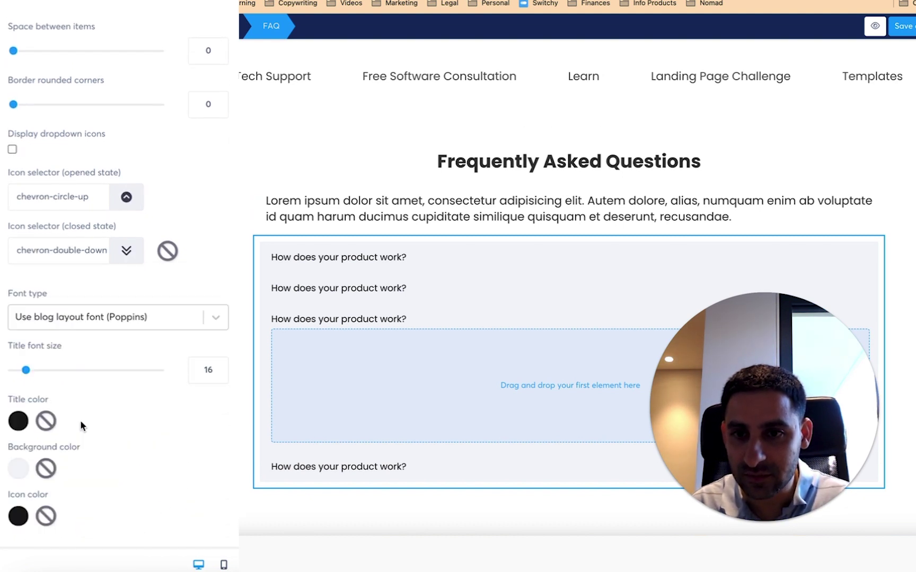
- Choose chevron-double-up as the FAQ's opened-state icon and turn the display of dropdown icons back on
left_click(55, 255)
left_click(69, 202)
left_click(47, 195)
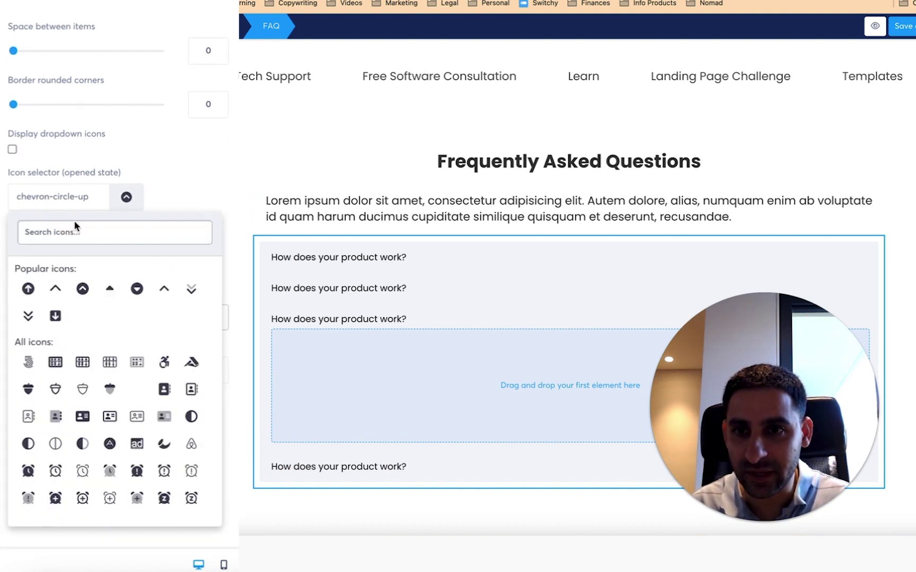
left_click(85, 239)
type("chev")
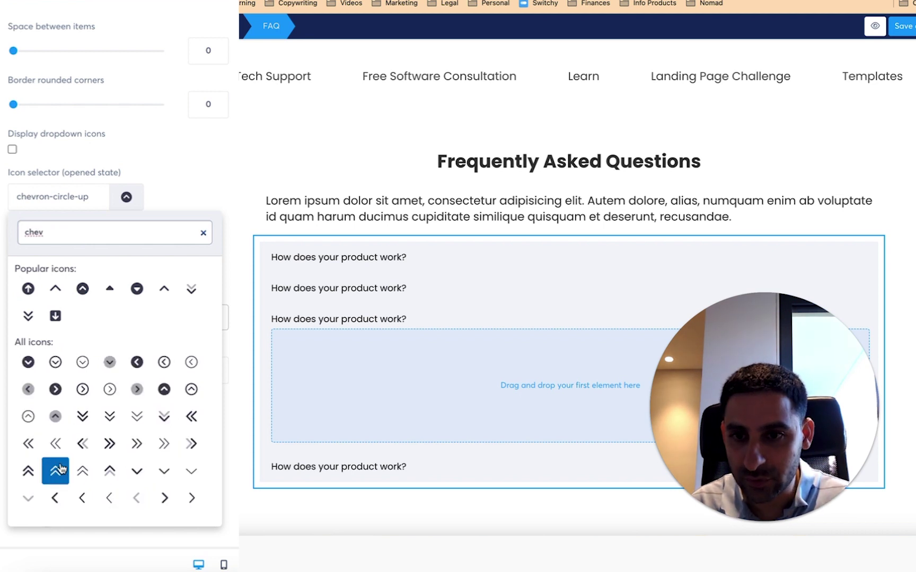
left_click(28, 470)
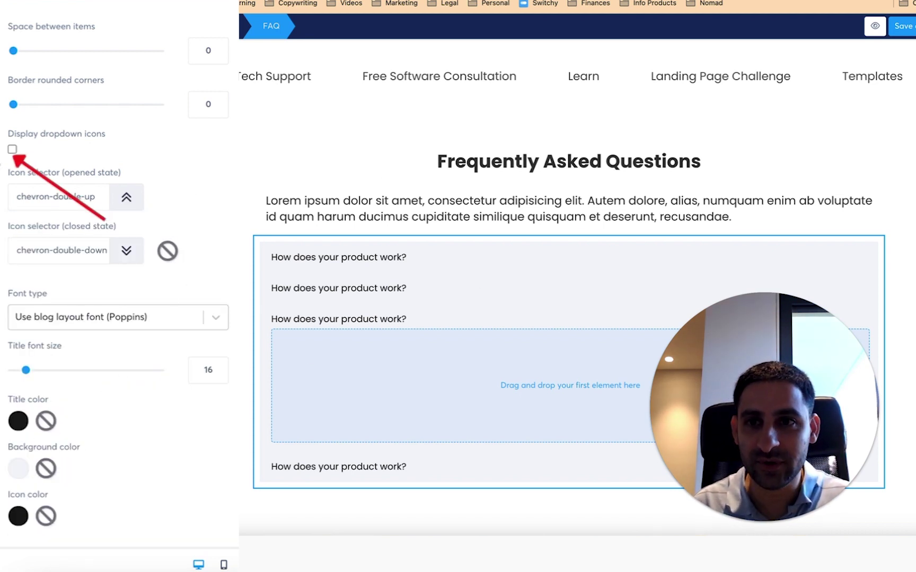
left_click(12, 150)
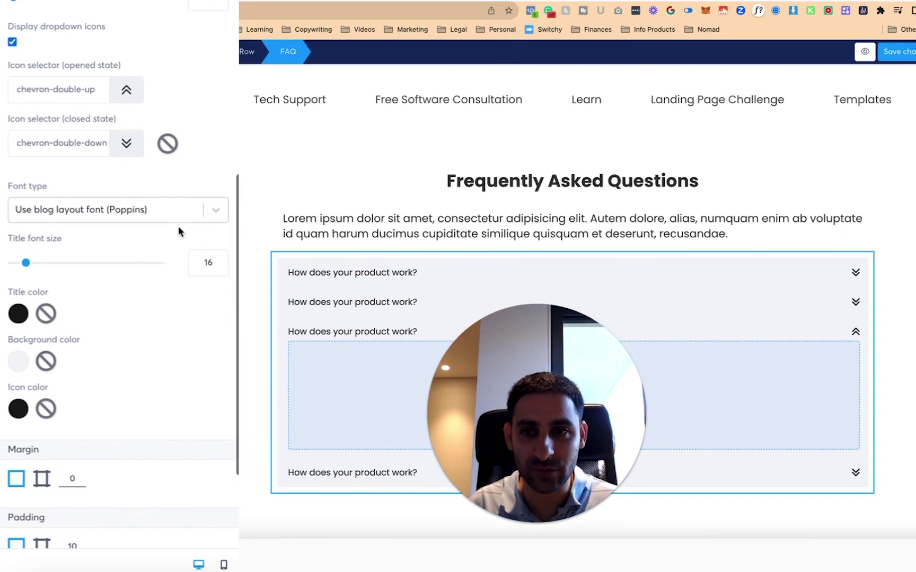
left_click(144, 211)
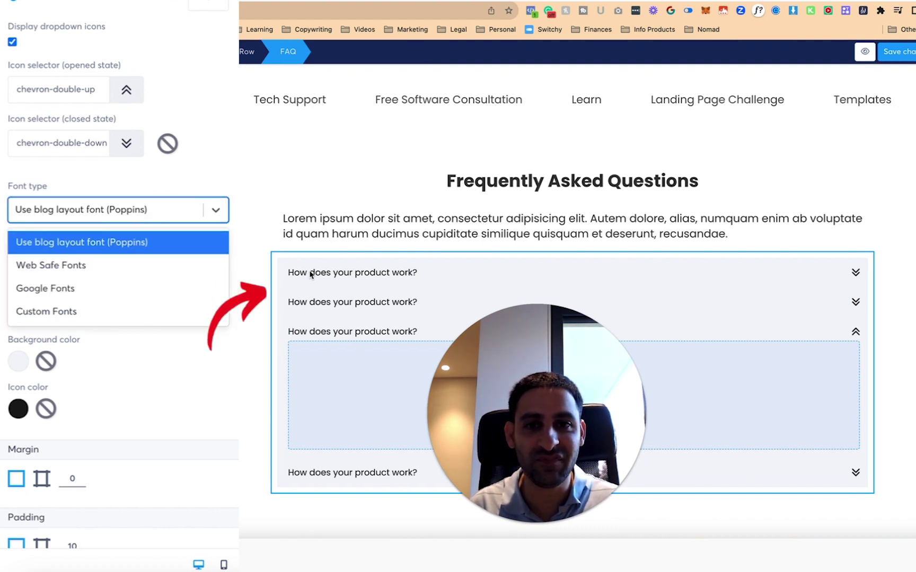
left_click(552, 396)
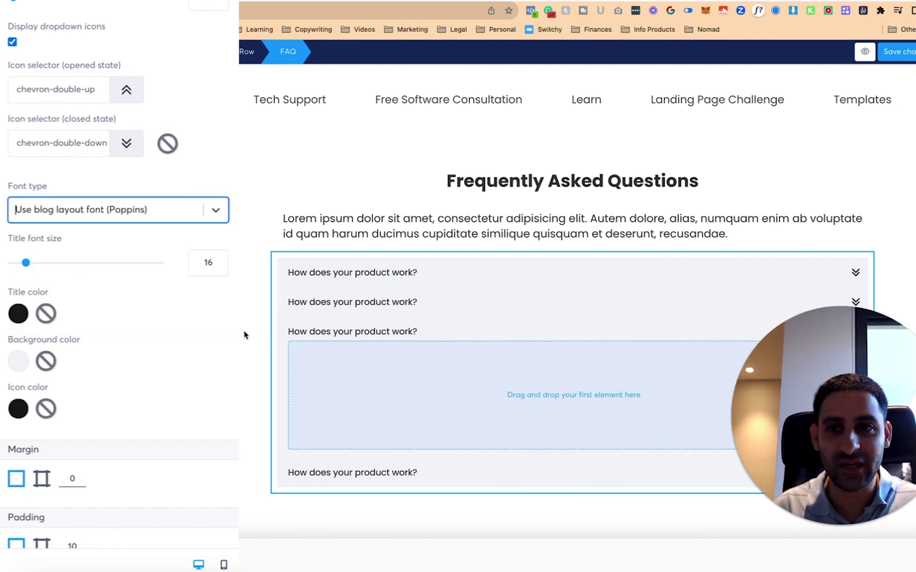
- Place a text element inside the expanded third FAQ item as its answer
scroll(227, 297, "up", 6)
left_click(16, 10)
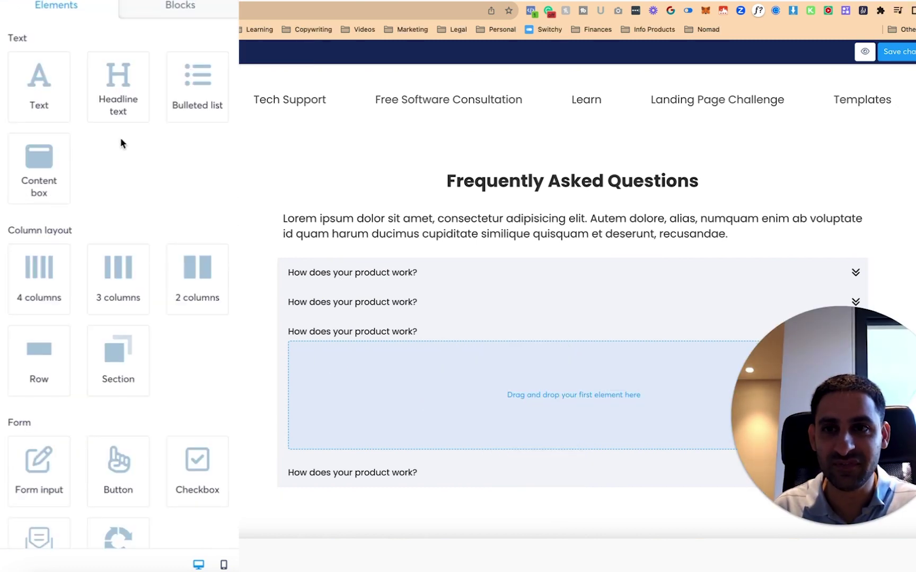
left_click_drag(65, 108, 419, 403)
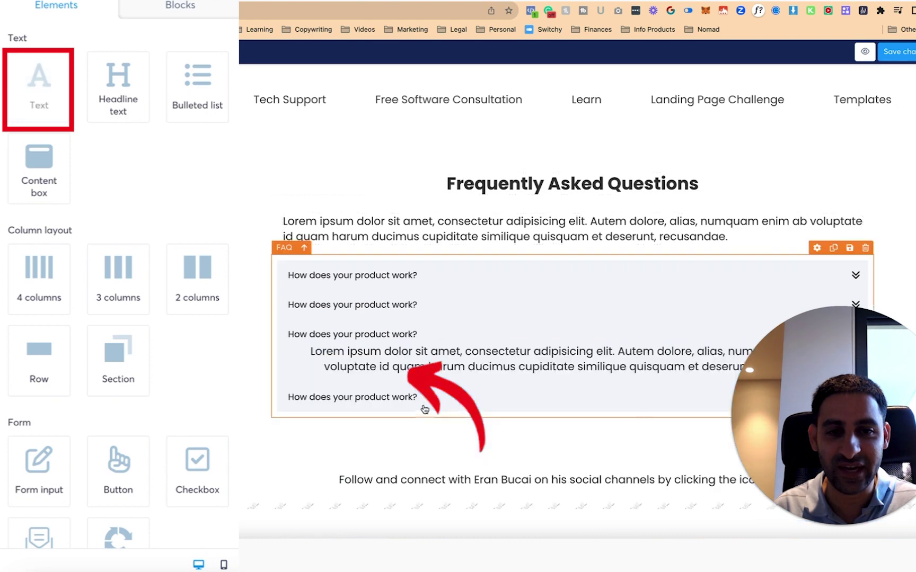
- Set the font of the answer text in the third FAQ item to the Google font Raleway
left_click(170, 195)
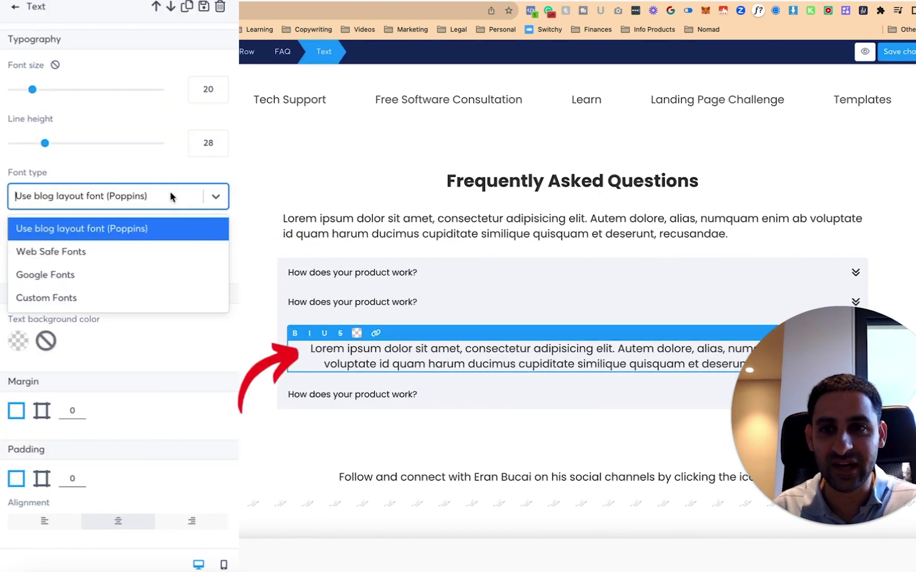
left_click(102, 273)
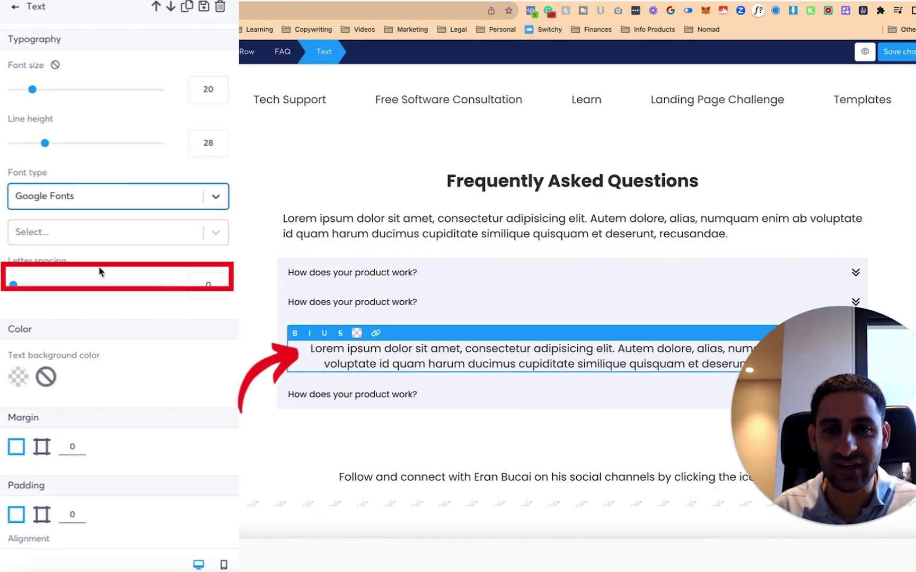
left_click(124, 237)
scroll(96, 350, "down", 3)
left_click(96, 345)
left_click(533, 357)
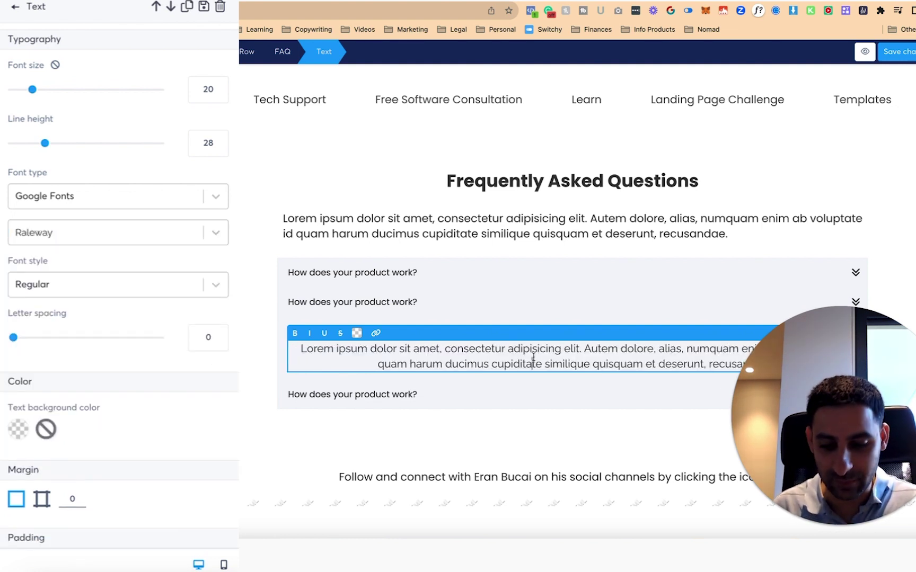
triple_click(417, 356)
scroll(174, 392, "down", 3)
scroll(169, 394, "up", 3)
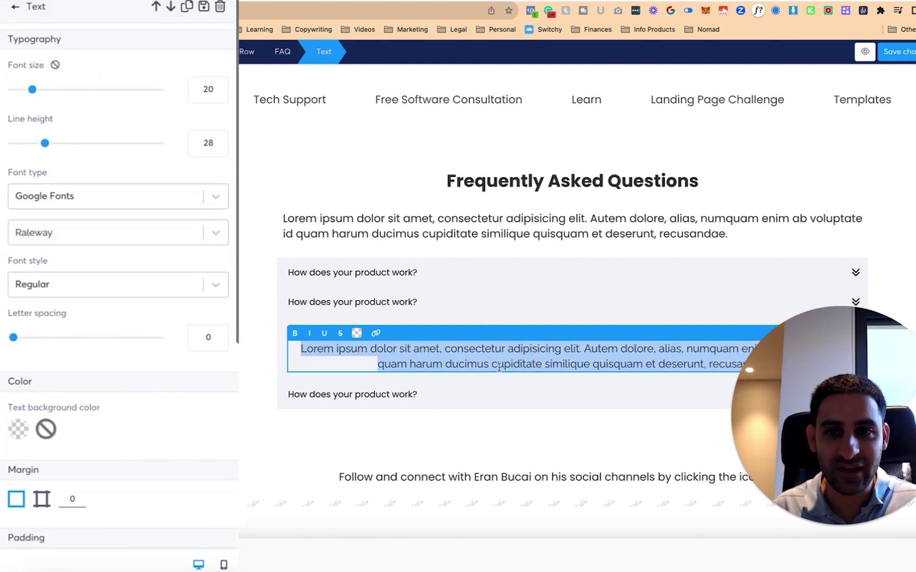
left_click(392, 356)
- Set the font of the FAQ question titles to the Google font Montserrat
left_click(388, 303)
left_click(370, 303)
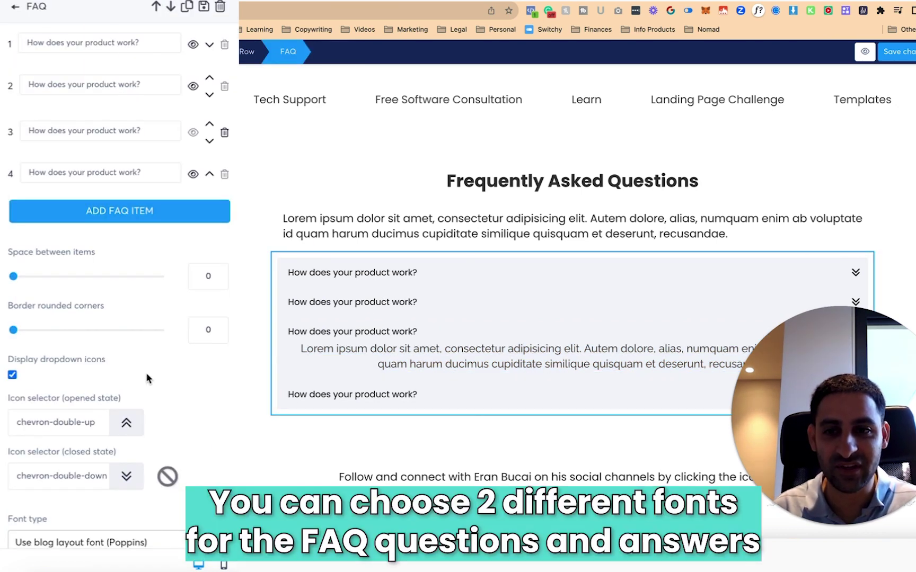
scroll(148, 378, "down", 5)
left_click(105, 301)
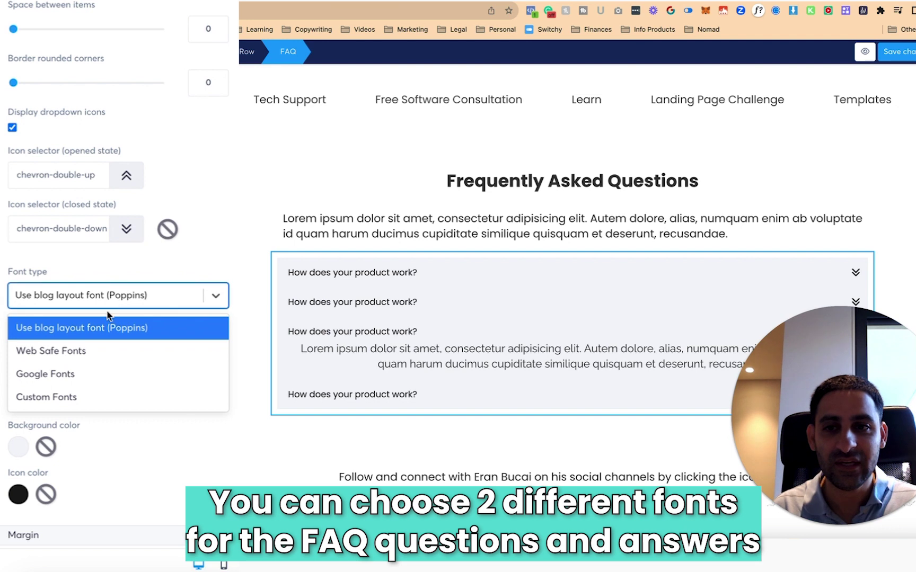
left_click(71, 374)
left_click(85, 332)
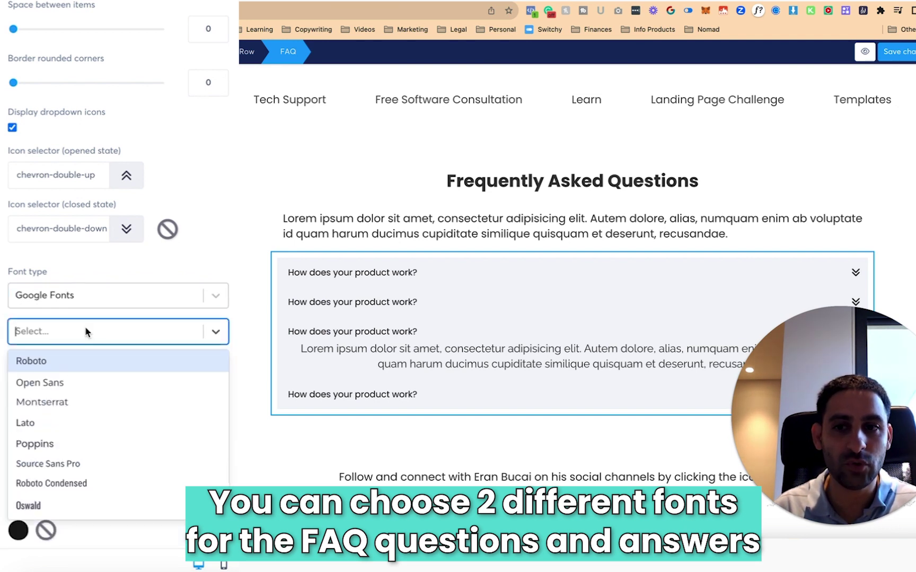
left_click(91, 395)
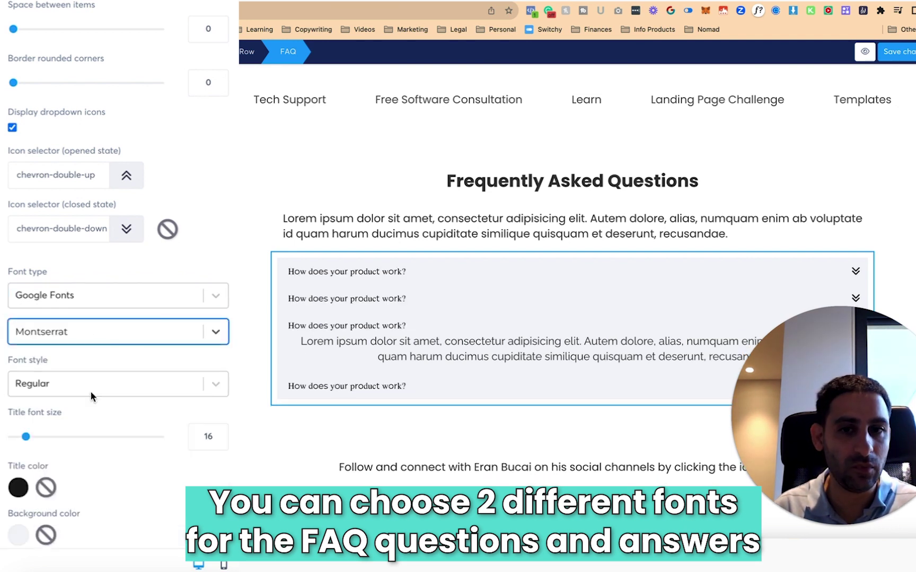
left_click(418, 354)
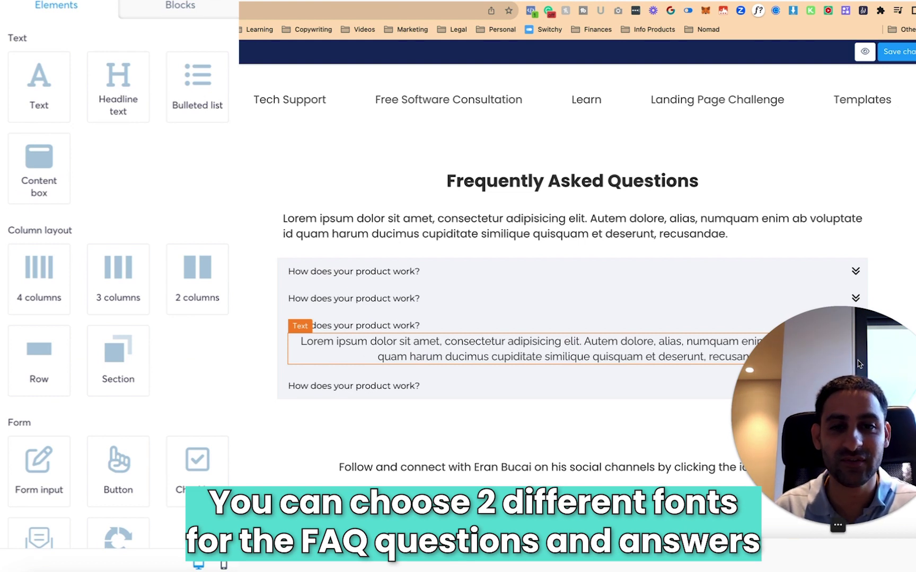
- Set the FAQ question titles back to the blog layout font (Poppins)
left_click(326, 291)
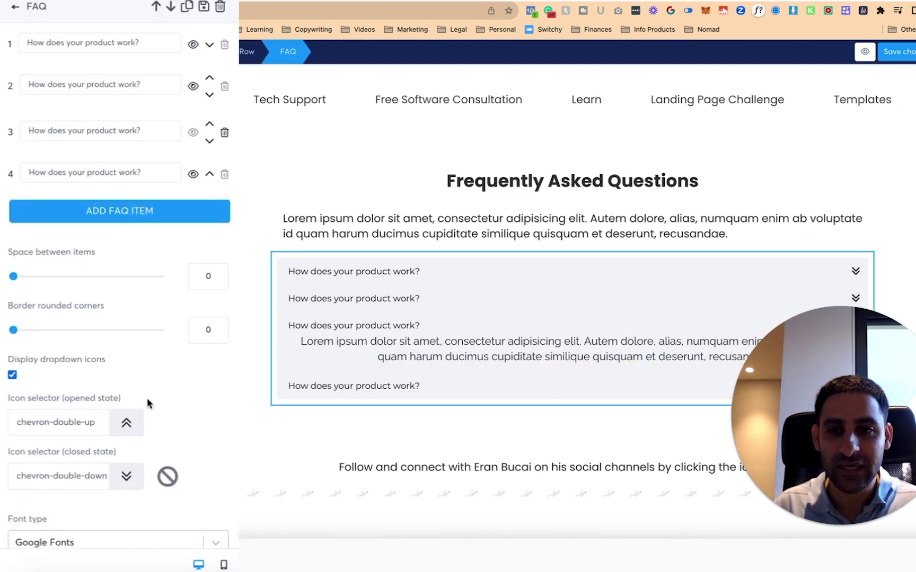
scroll(147, 404, "down", 3)
left_click(129, 442)
left_click(124, 478)
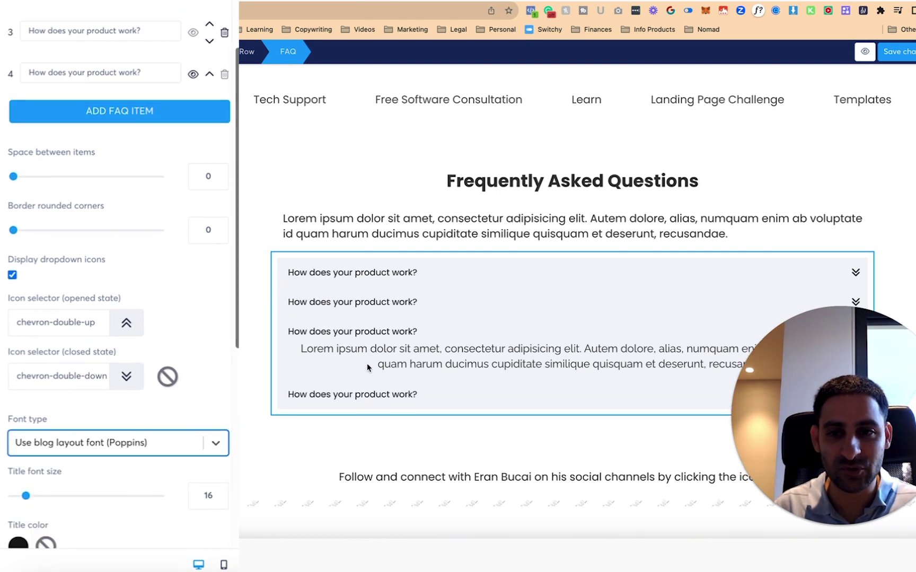
- Set the font of the answer text in the third FAQ item back to the blog layout font (Poppins)
left_click(391, 364)
left_click(139, 211)
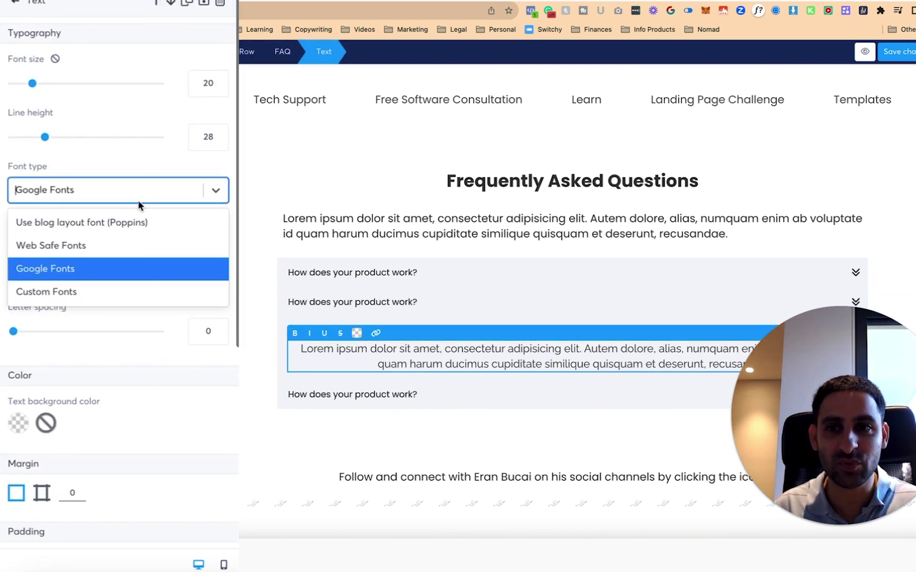
left_click(140, 221)
left_click(403, 316)
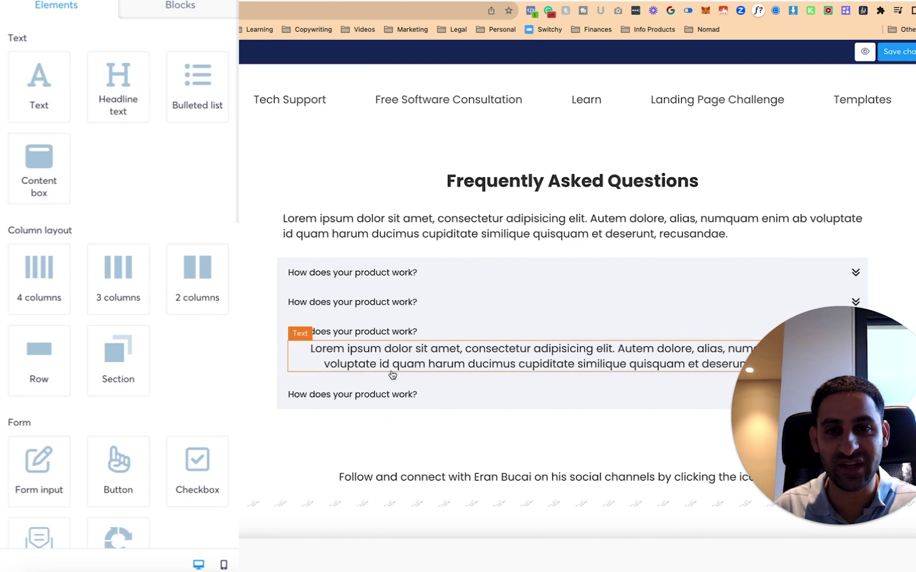
left_click(292, 362)
left_click(280, 364)
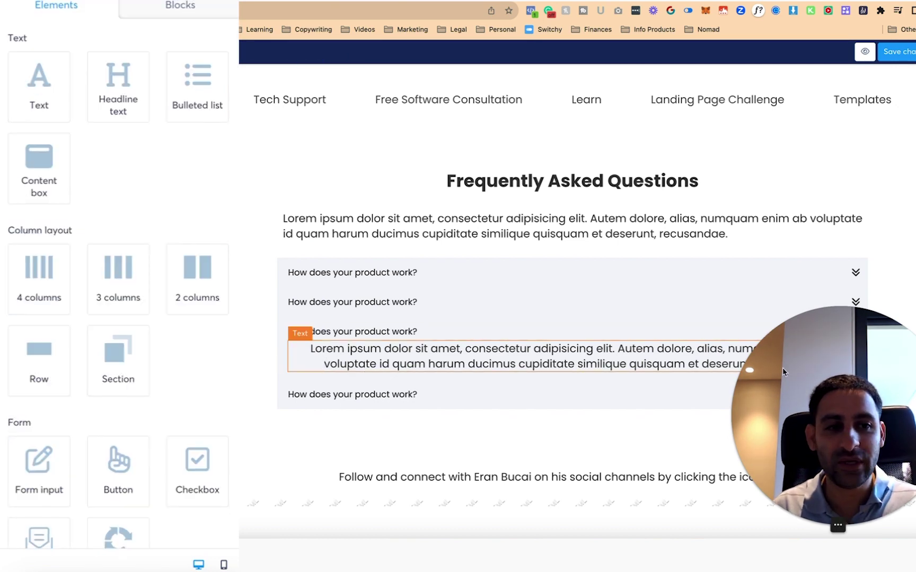
left_click(289, 359)
left_click(286, 360)
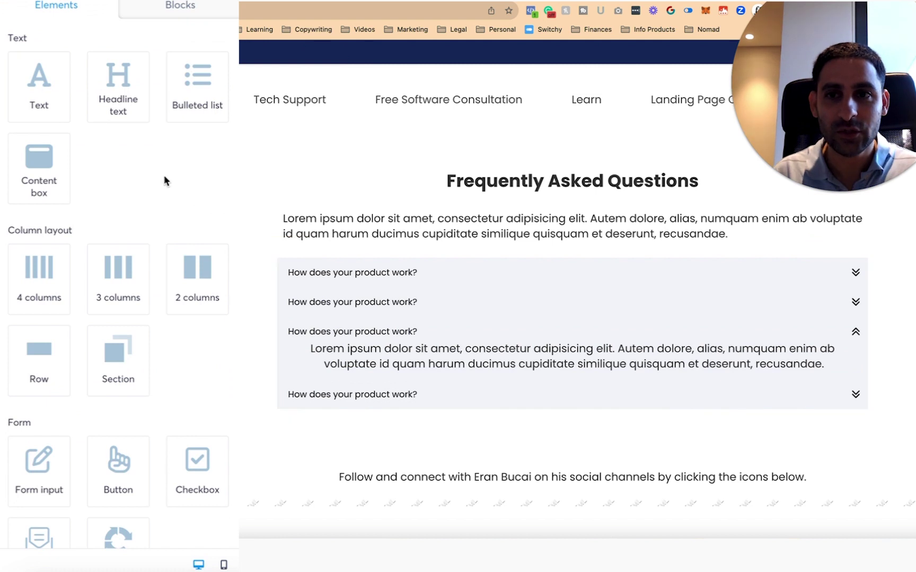
left_click(339, 366)
left_click(370, 328)
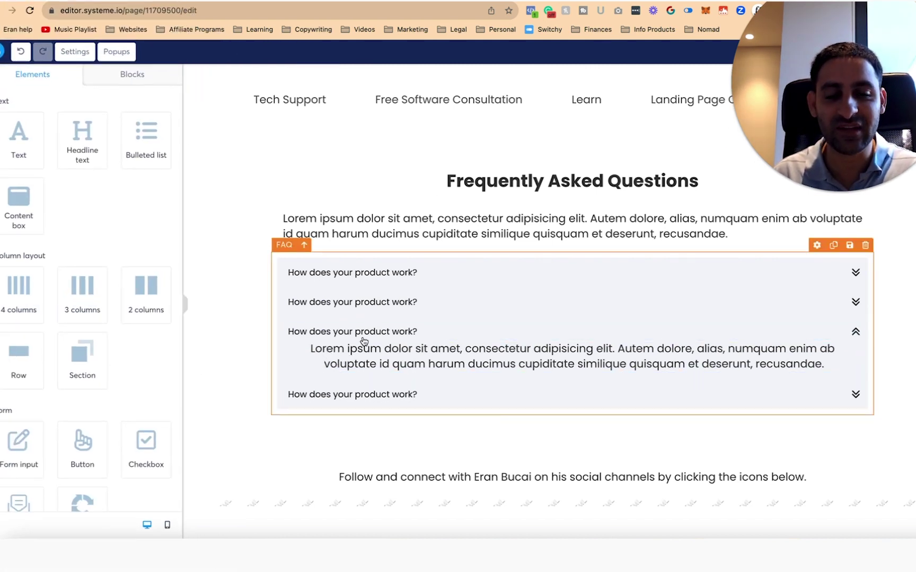
- Change the first FAQ item's question to "How can I get access to your Facebook Organic Mini Course?"
left_click(365, 335)
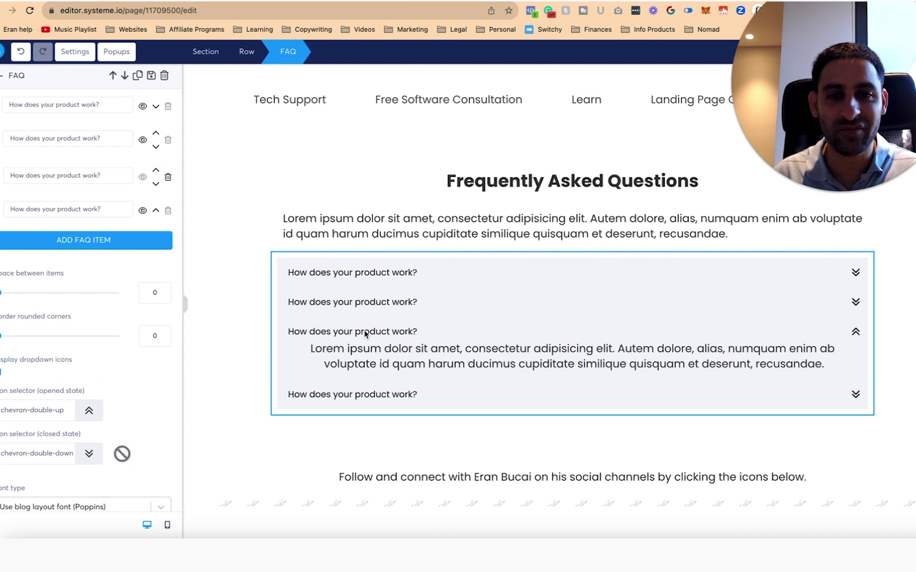
left_click(86, 98)
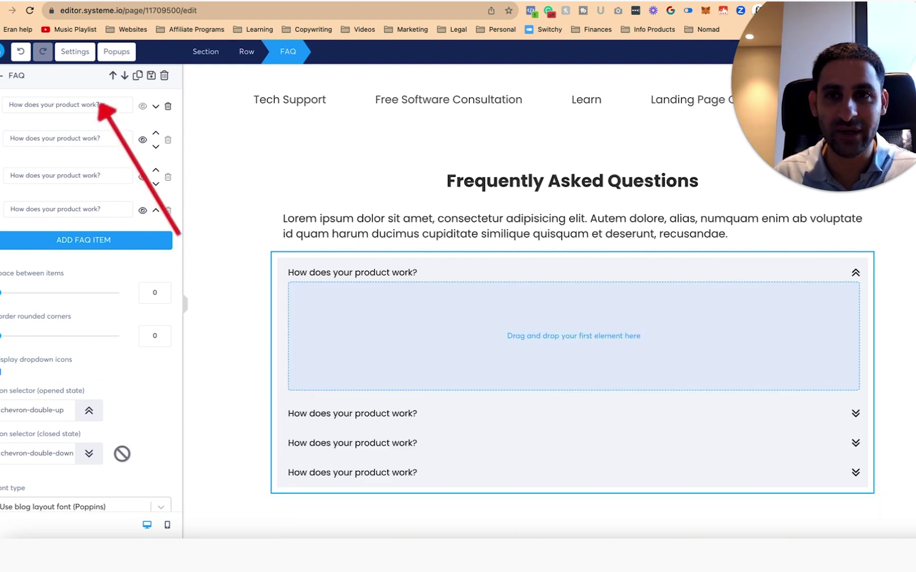
key("super+a")
type("c")
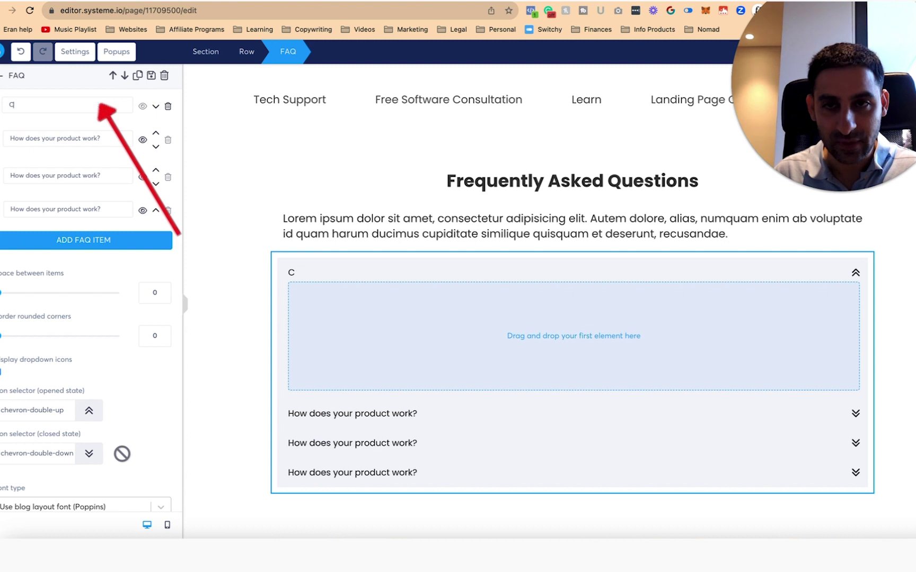
key("BackSpace")
type("Hhow can I get a")
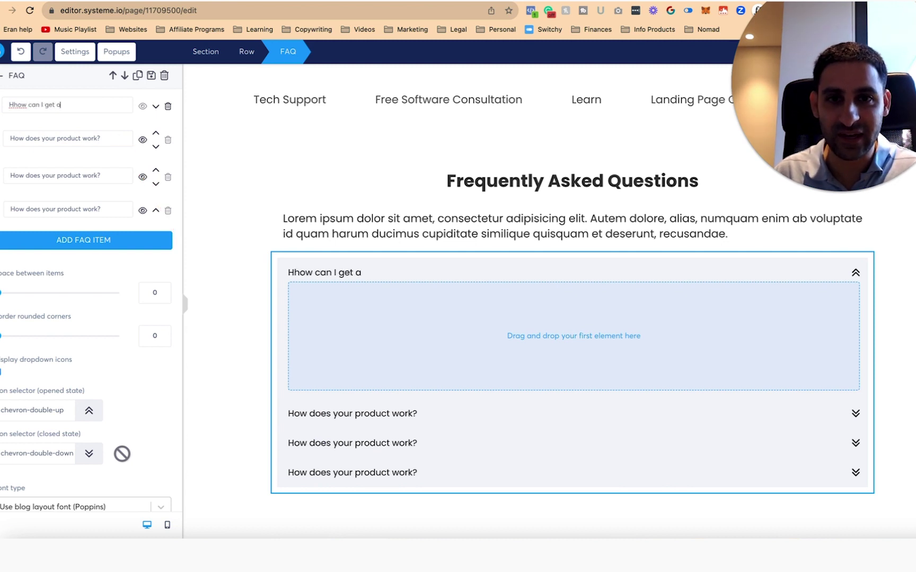
type("ccess to your Facebook Organic")
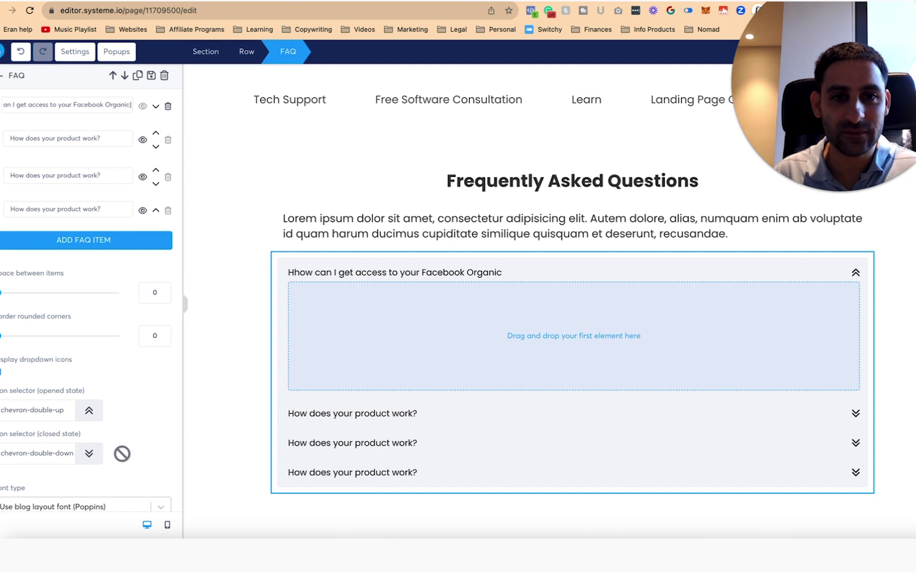
type(" Mini Course?")
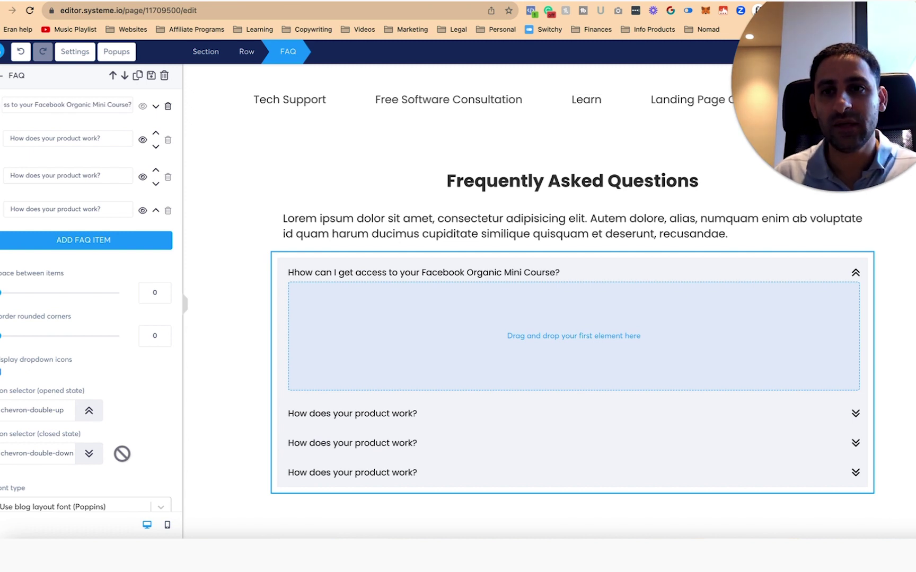
key("super+Left")
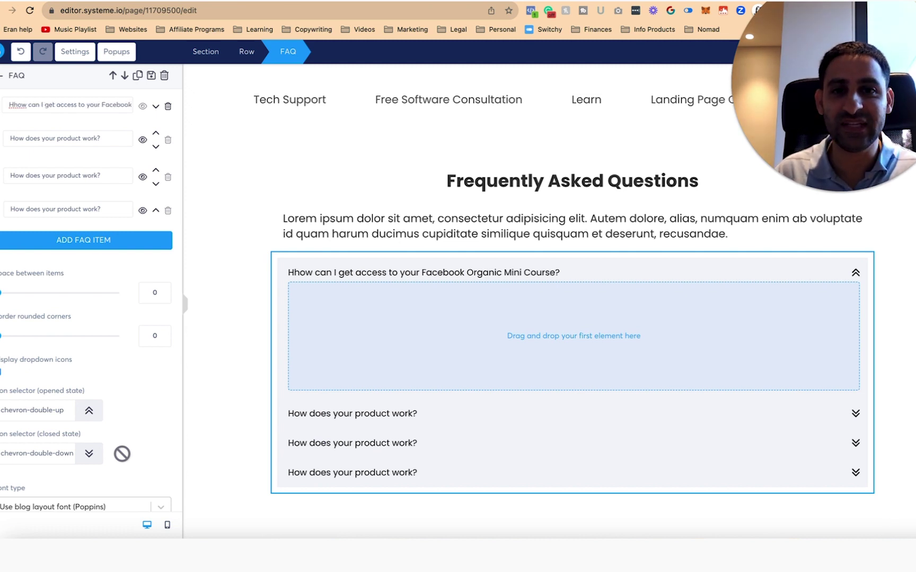
key("Delete")
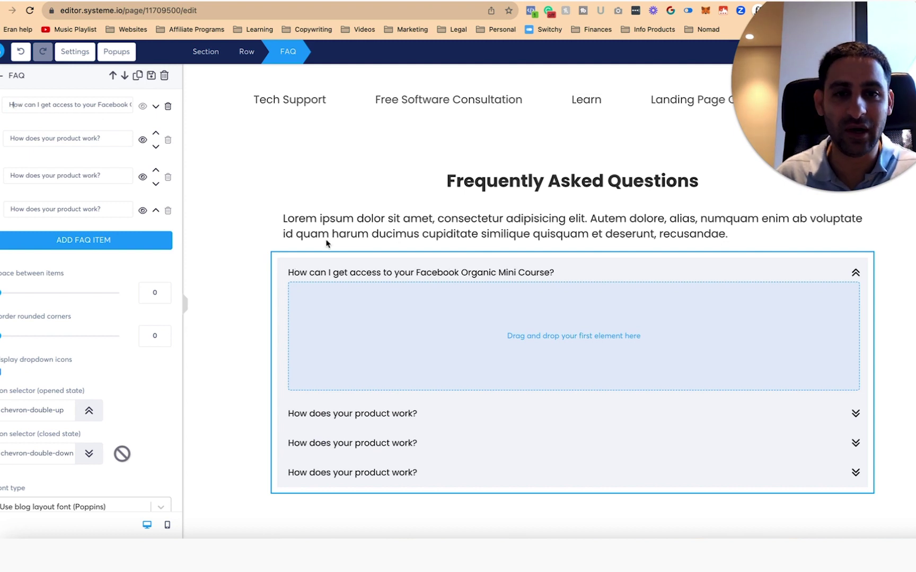
- Place a text element inside the expanded first FAQ item as its answer and align it left
left_click(402, 310)
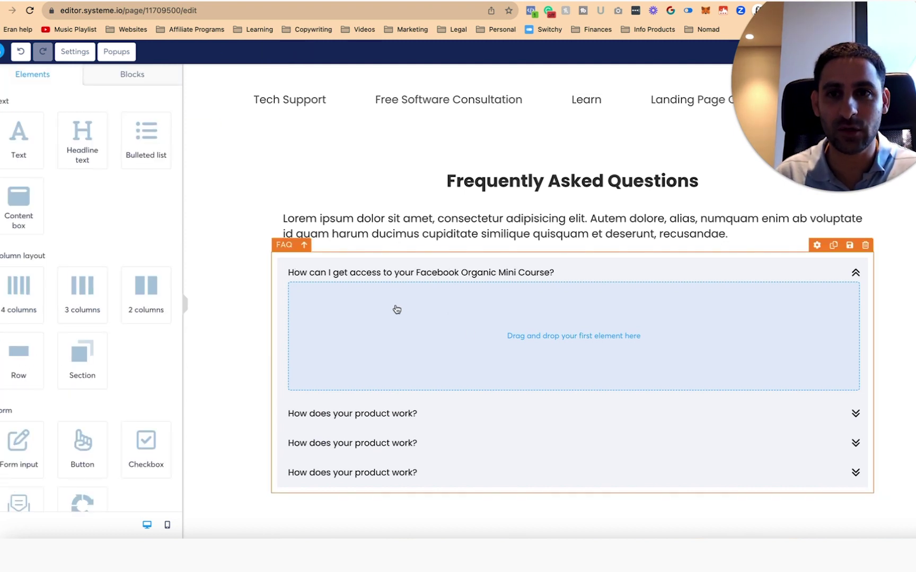
mouse_move(28, 147)
left_mouse_down()
mouse_move(448, 351)
mouse_move(482, 356)
left_mouse_up()
left_click(378, 297)
key("super+a")
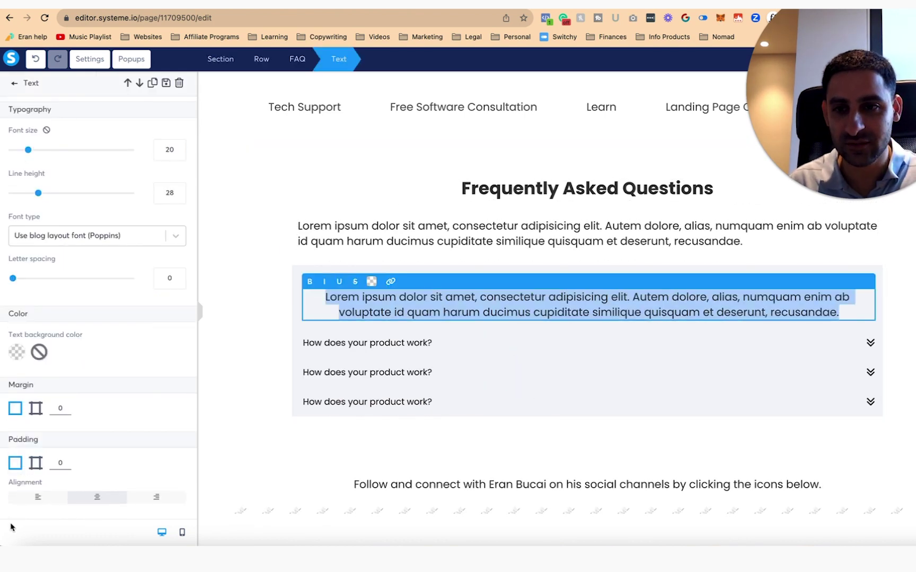
left_click(38, 497)
- Replace the placeholder answer text with "This question came through email in response to me announcing an upgrade to this course."
key("super+a")
type("This question came through email in respo")
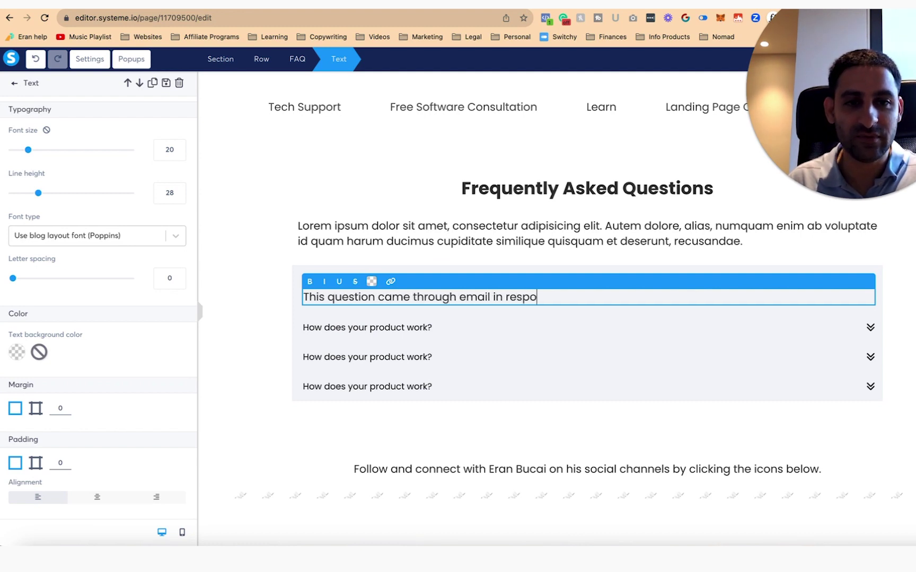
type("nse to me announ")
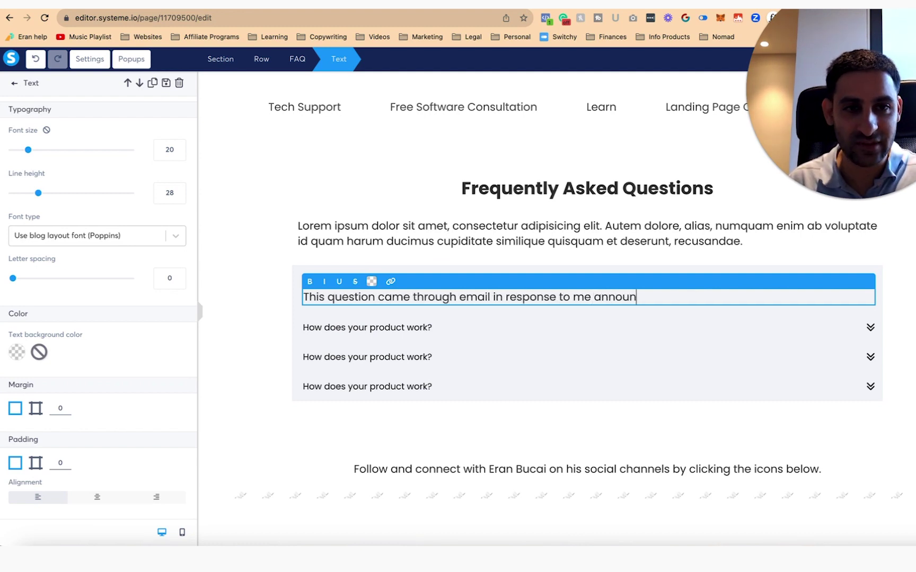
type("cing an upgrade to this course.")
- Add a blank line and the paragraph "What is the Facebook Organic Mini course?" to the first item's answer
key("Return")
key("Return")
type("What is the Faceb")
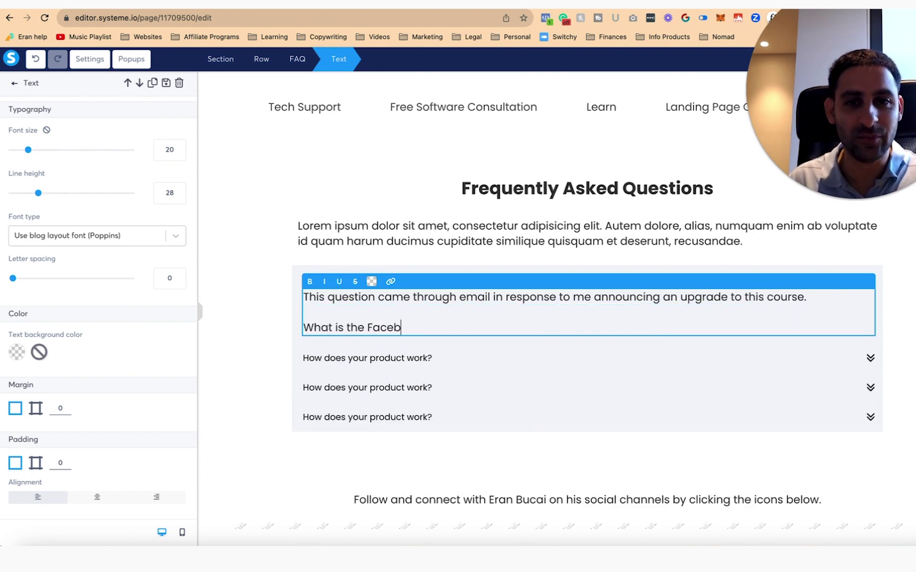
type("ook Organic Mini course?")
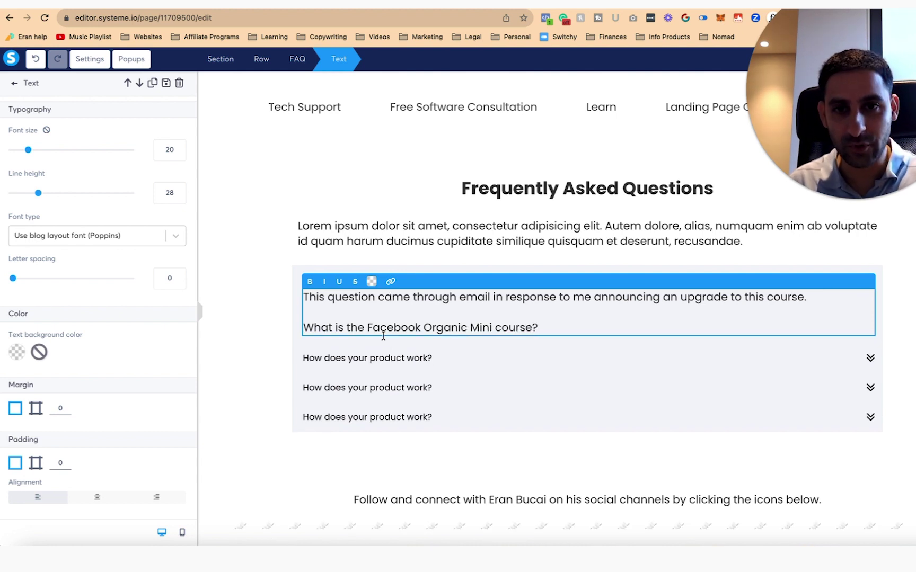
- Add a two-column row below the answer text in the first FAQ item and place an image element in its second column
left_click(223, 253)
left_click_drag(161, 297, 360, 337)
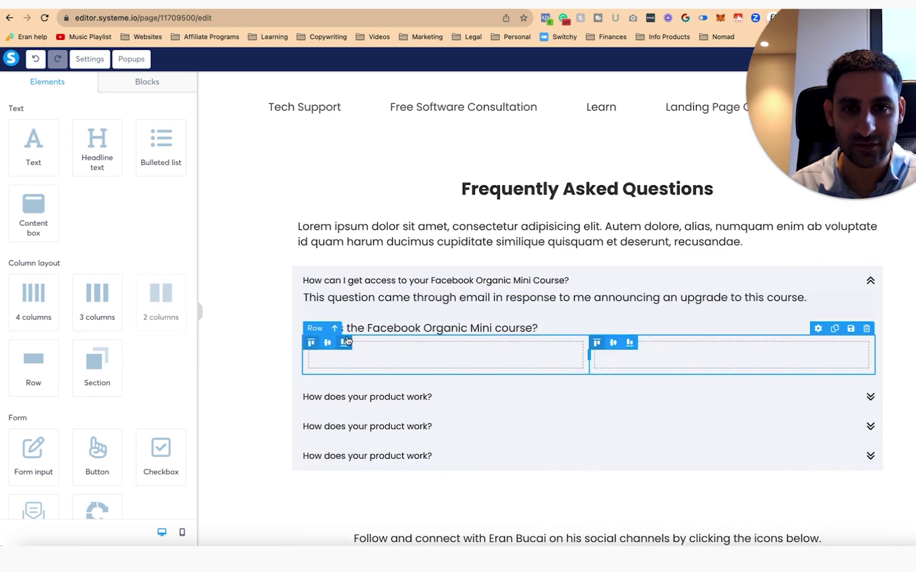
scroll(147, 347, "down", 2)
scroll(147, 348, "up", 2)
scroll(133, 324, "down", 5)
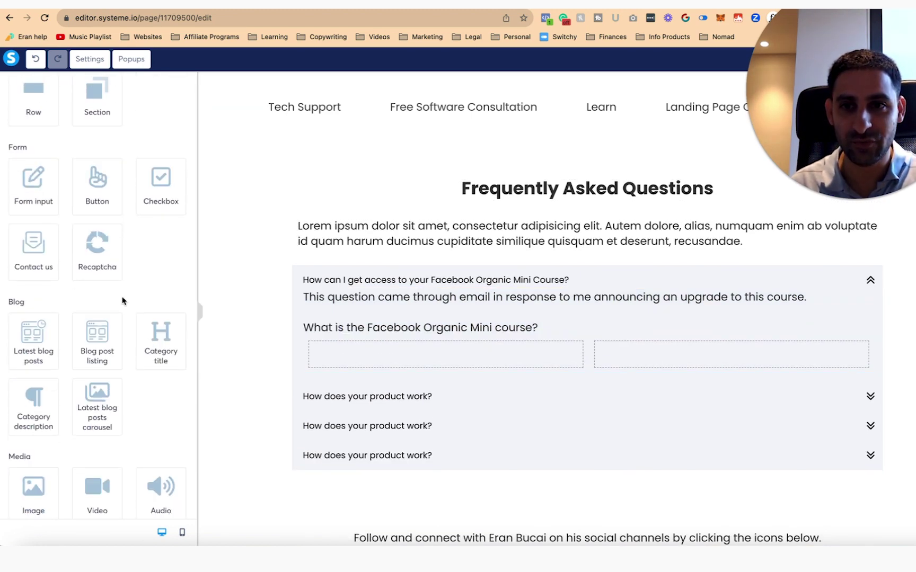
scroll(33, 361, "down", 2)
left_click_drag(33, 371, 660, 356)
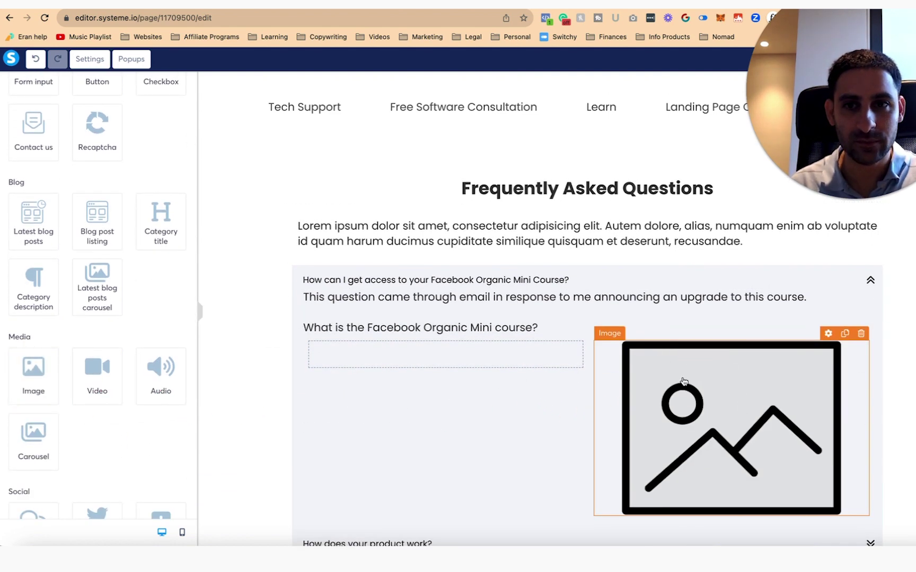
- Open the image element's upload dialog, then switch to Finder and search This Mac for "facebook organic"
left_click(663, 361)
left_click(175, 130)
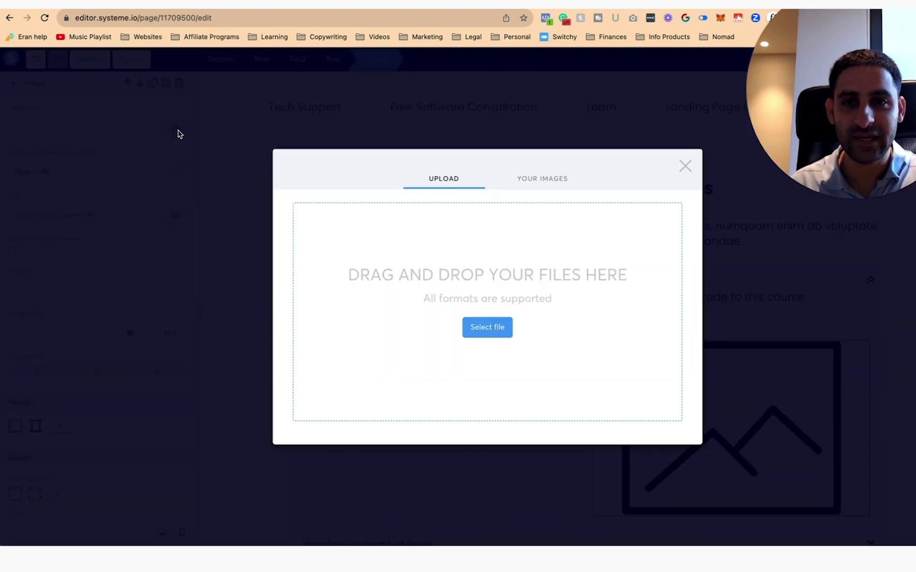
left_click(487, 327)
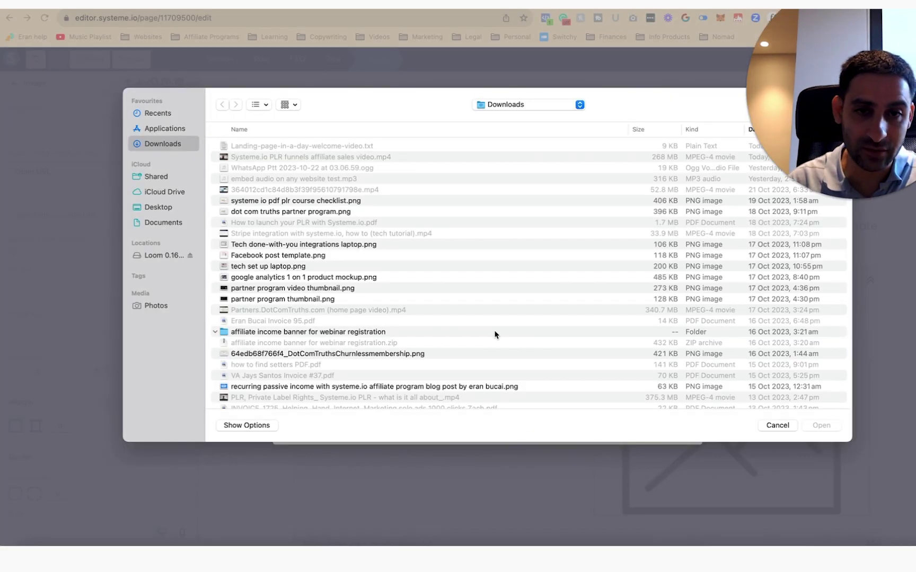
key("Escape")
left_click(26, 559)
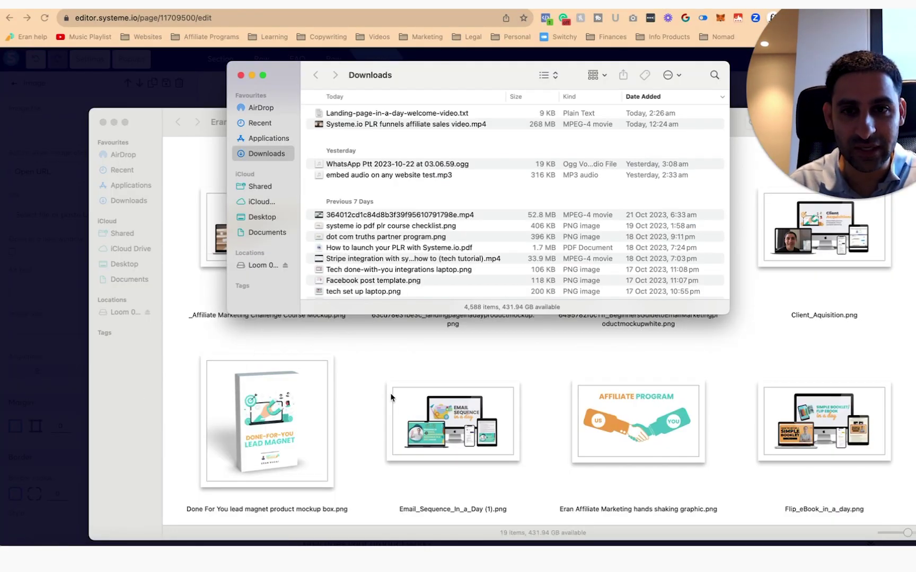
left_click(444, 371)
scroll(495, 319, "down", 10)
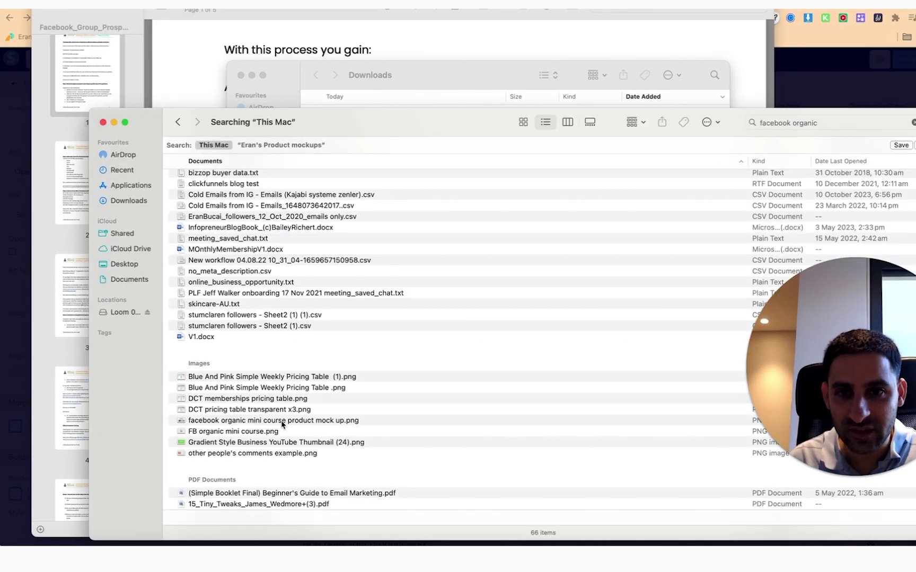
- Upload "facebook organic mini course product mock up.png" from Finder and insert it into the second column's image element
left_click(280, 421)
left_click_drag(315, 415, 476, 296)
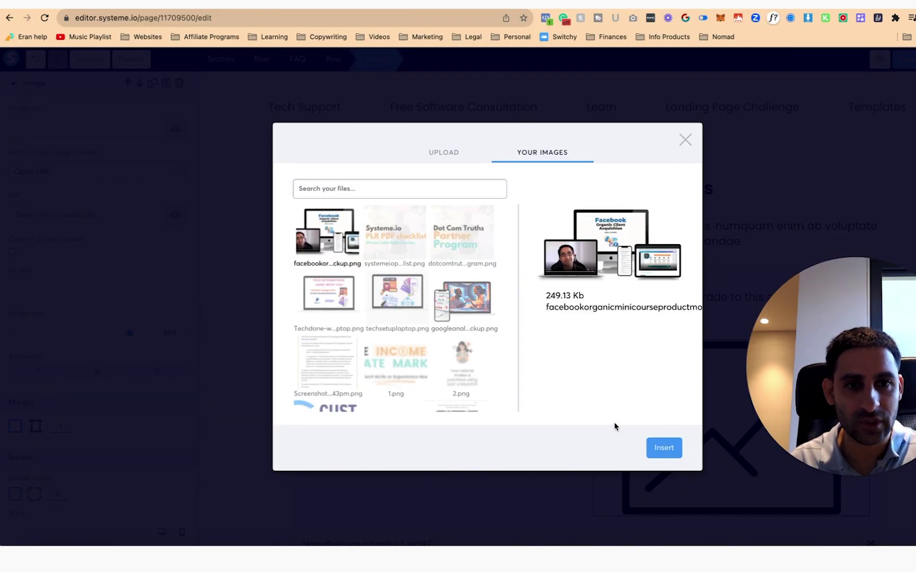
left_click(657, 448)
- Place a bulleted list in the first column beside the image and set its vertical spacing to 10
left_click(453, 369)
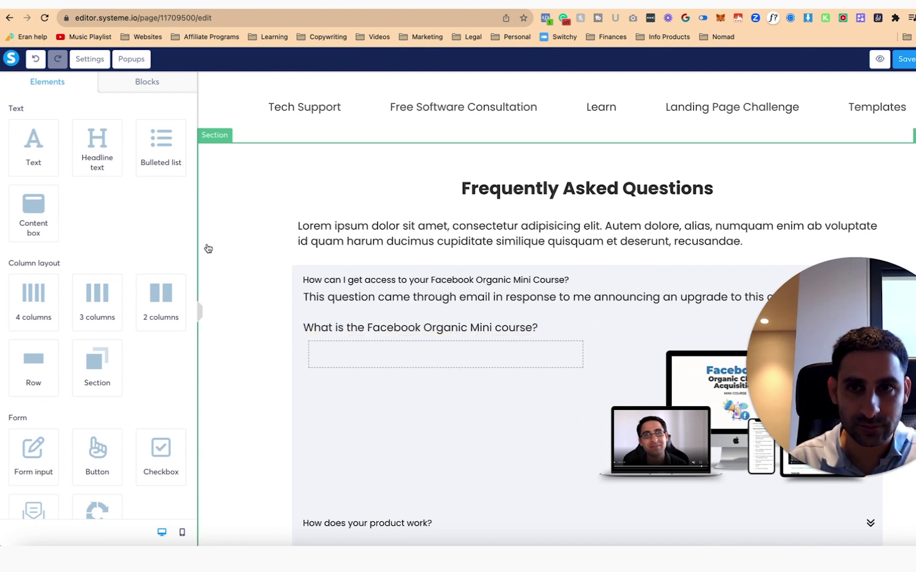
left_click_drag(145, 151, 382, 363)
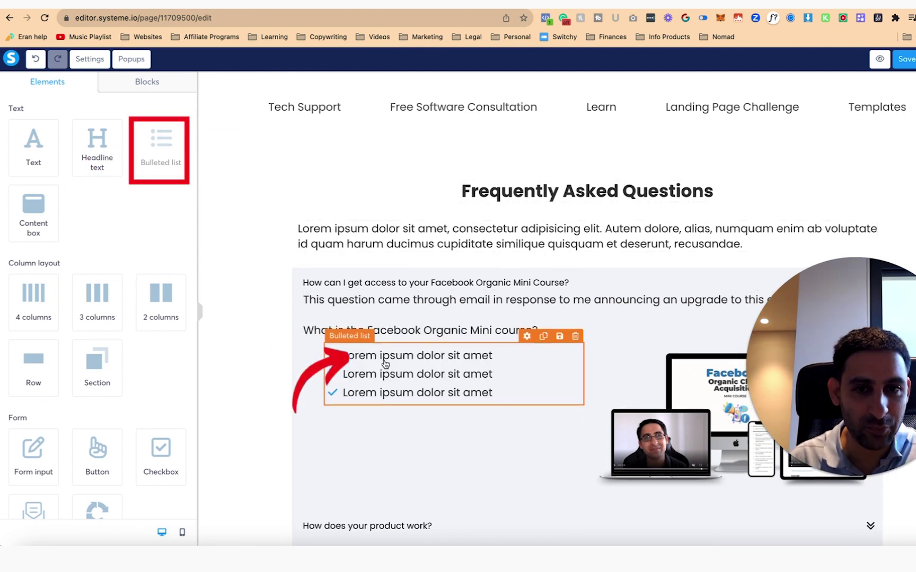
left_click(167, 278)
type("10")
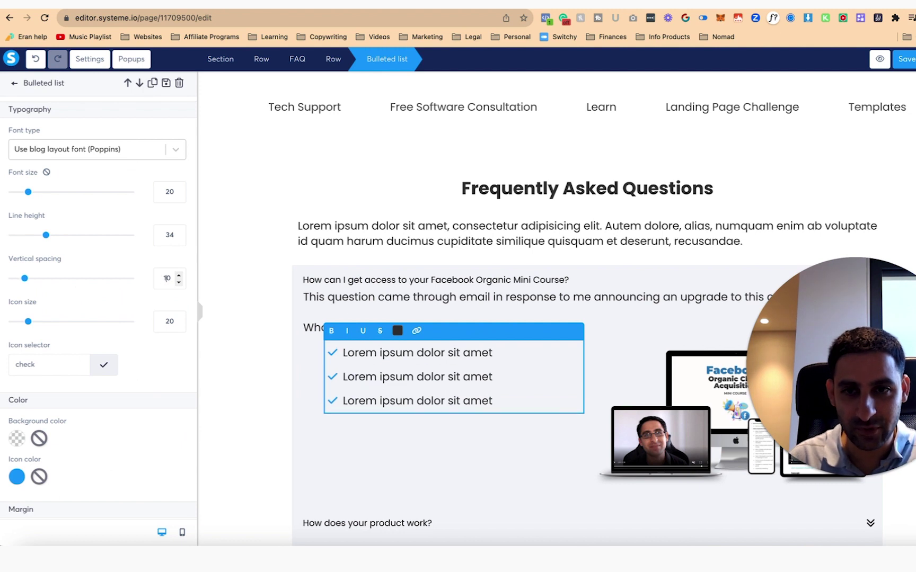
- Set the icon colour of the bulleted list to the saved orange F5A623
left_click(17, 477)
scroll(126, 451, "down", 4)
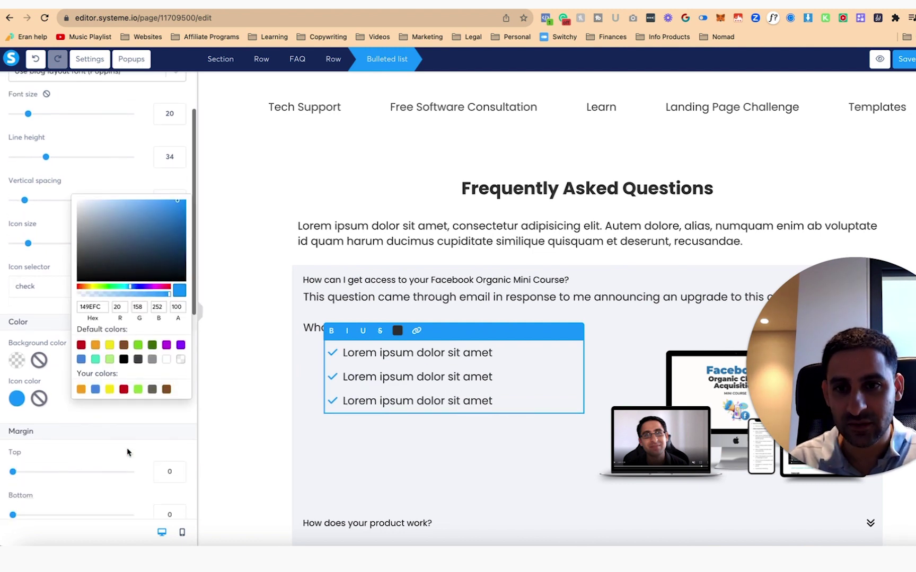
left_click(81, 364)
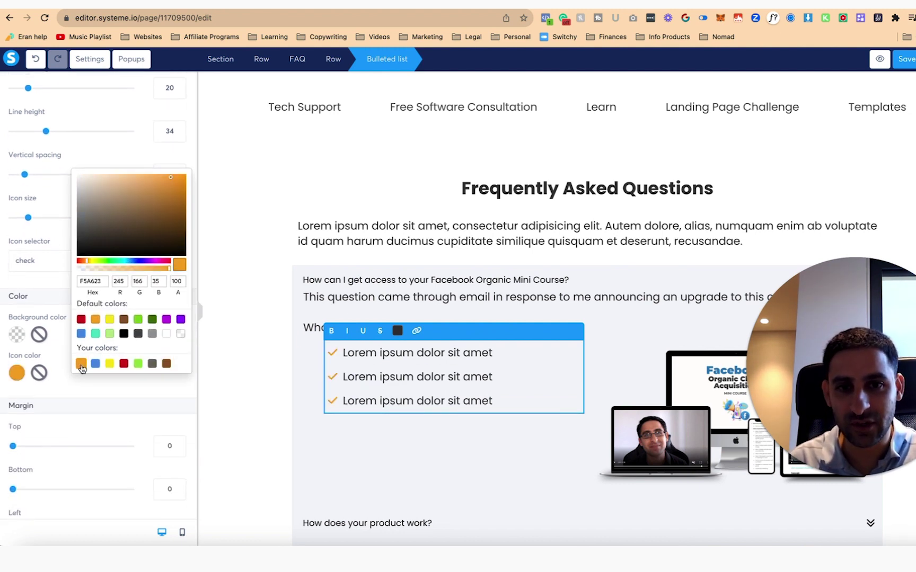
left_click(446, 385)
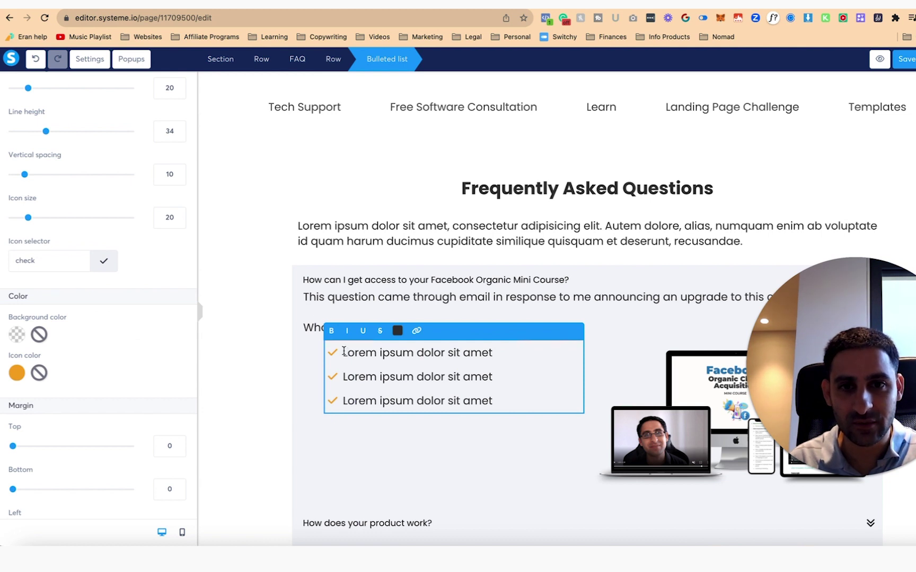
- Replace the first placeholder bullet with "How to find customers in other people's Facebook Groups?" and start another bullet
left_click_drag(343, 351, 342, 377)
type("How to find cus")
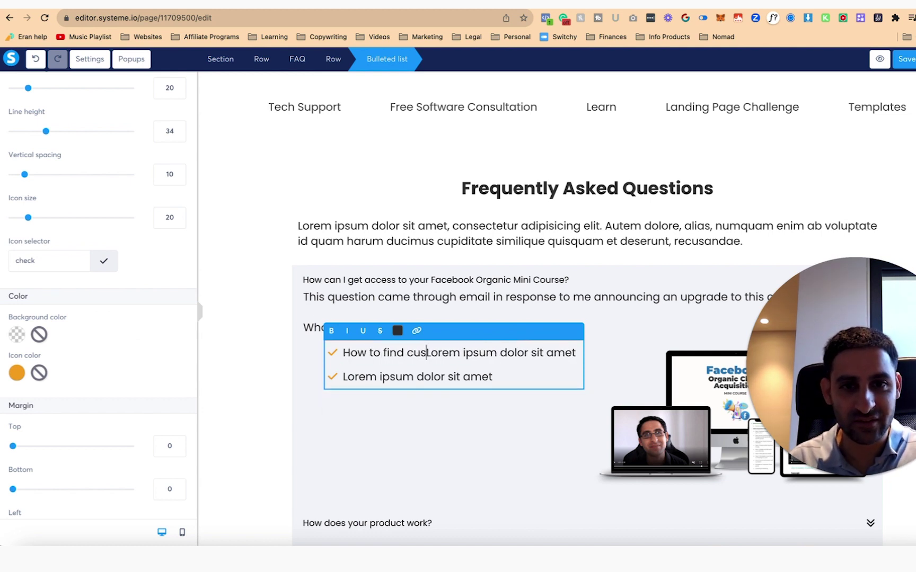
type("tomers in other people's")
type(" Facebook Groups?")
key("Return")
- Write the second bullet as "How to find groups that are worthwhile engaging in?"
type("How to attr")
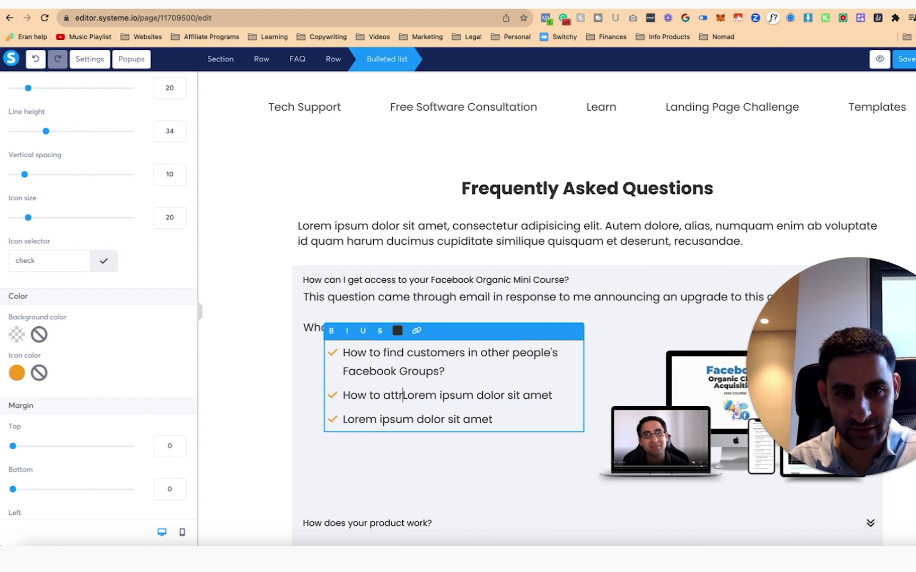
type("act your idea custom")
key("shift+super+Left")
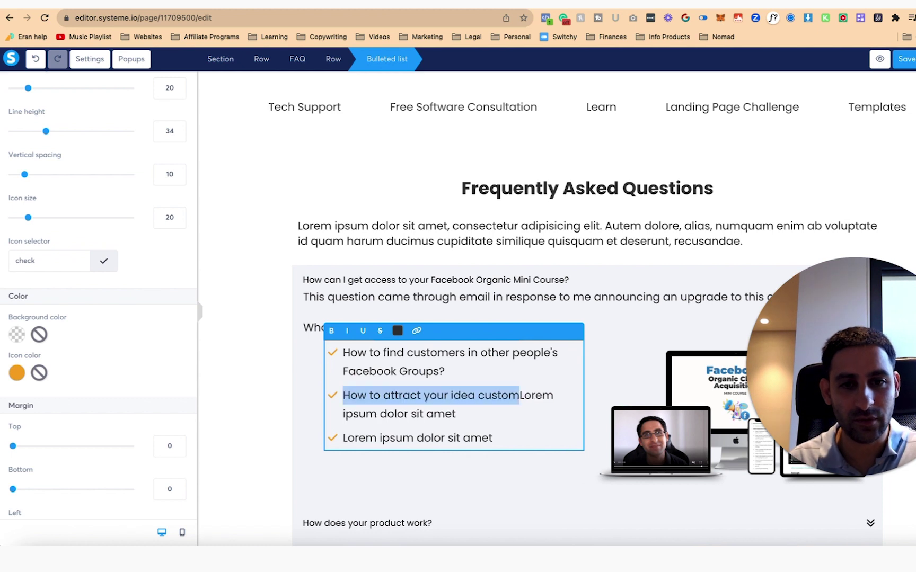
type("How to find ")
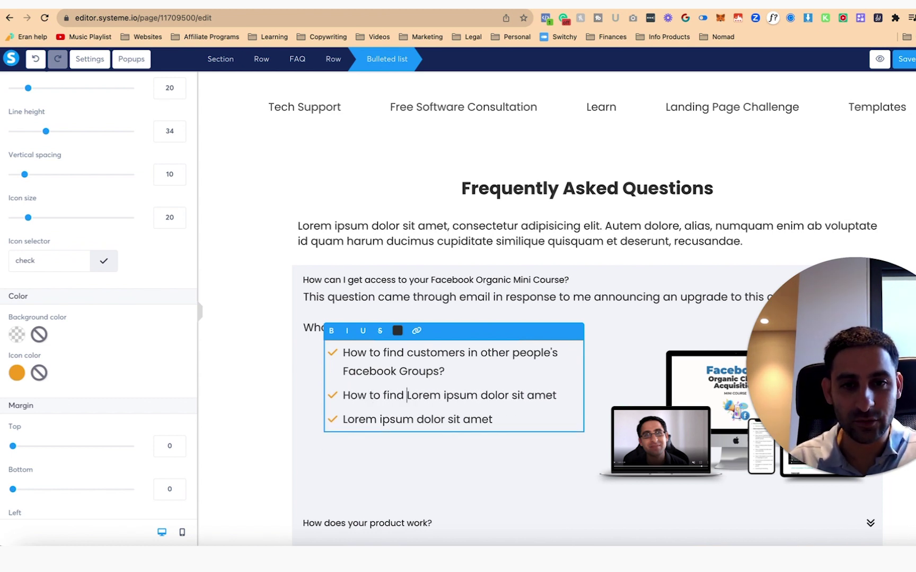
type("groups that are workth")
key("BackSpace")
key("BackSpace")
key("BackSpace")
type("thwhile engaging in")
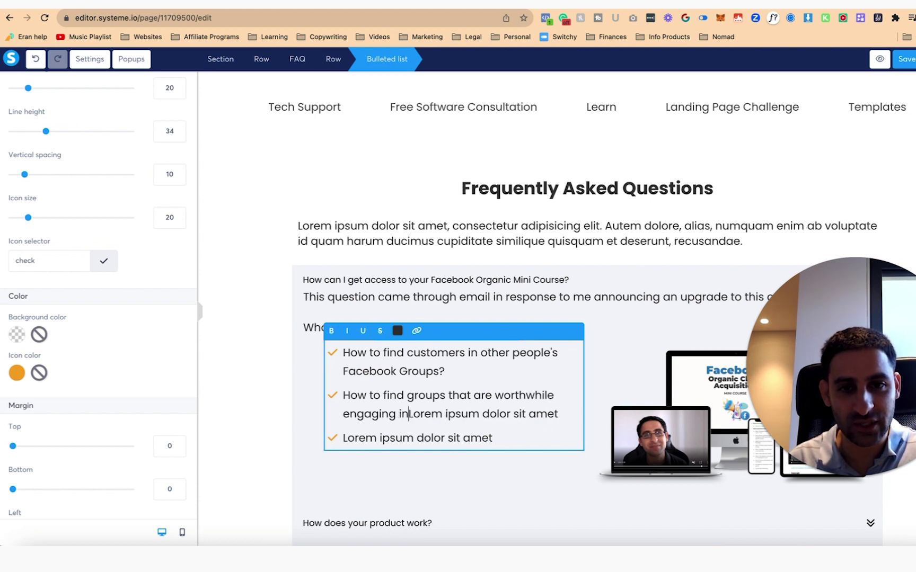
type("?")
- Add a third bullet reading "How to add value and stand out in other people's groups" and start a fourth
key("Return")
type("How to add value and stand out in other people's groups")
key("Return")
- Write the fourth bullet as "How to optimize your Facebook Profile so it encourages people to reach out to you"
type("How t")
type("o optim")
type("ize your Facebook Prof")
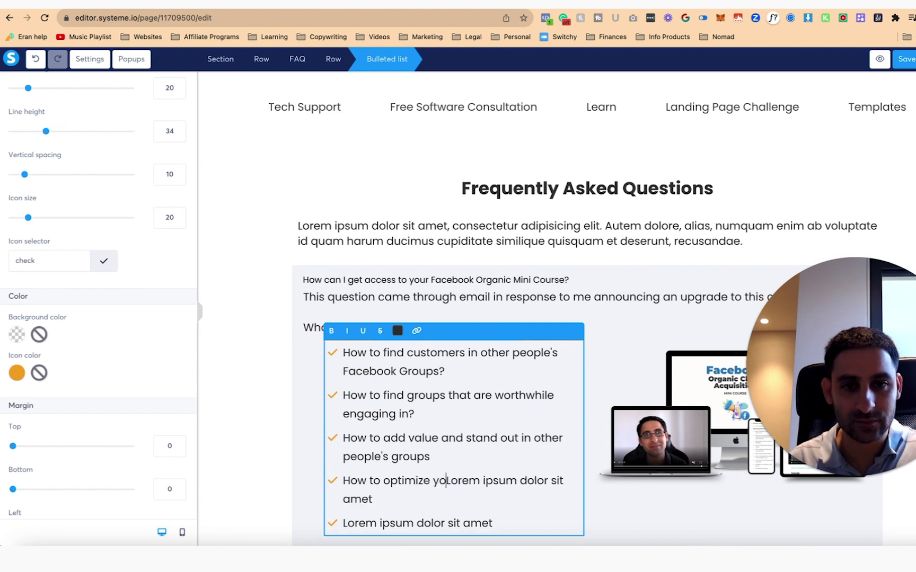
type("ile so it ")
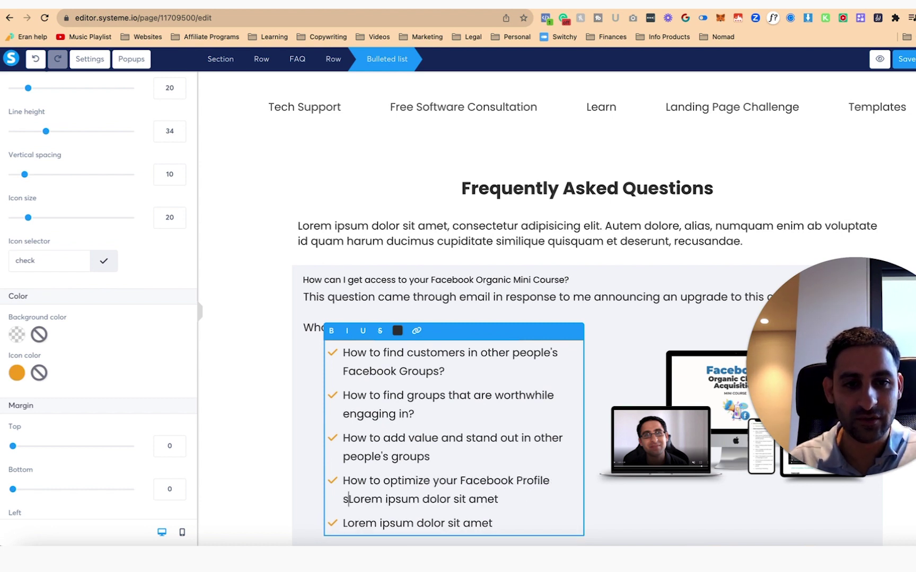
type("encourages people t")
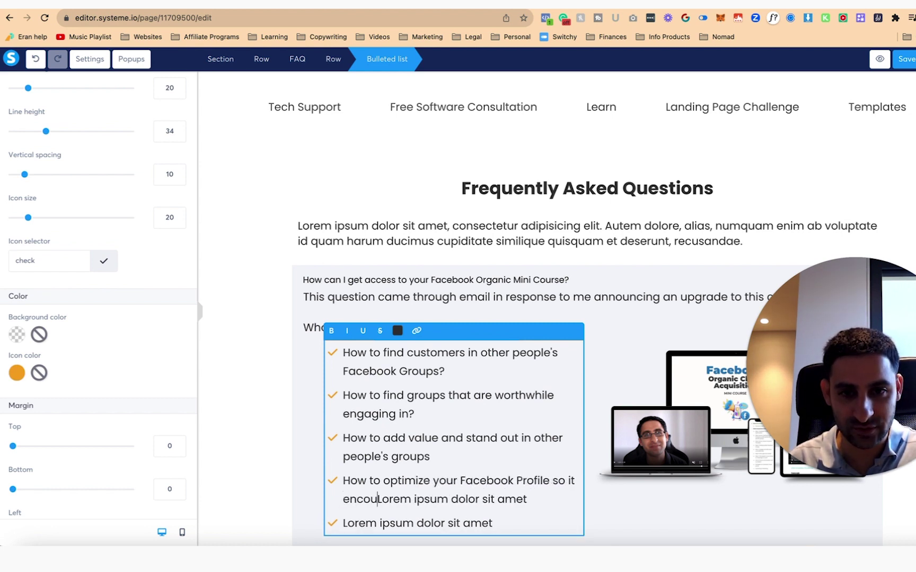
type("o reach out to you")
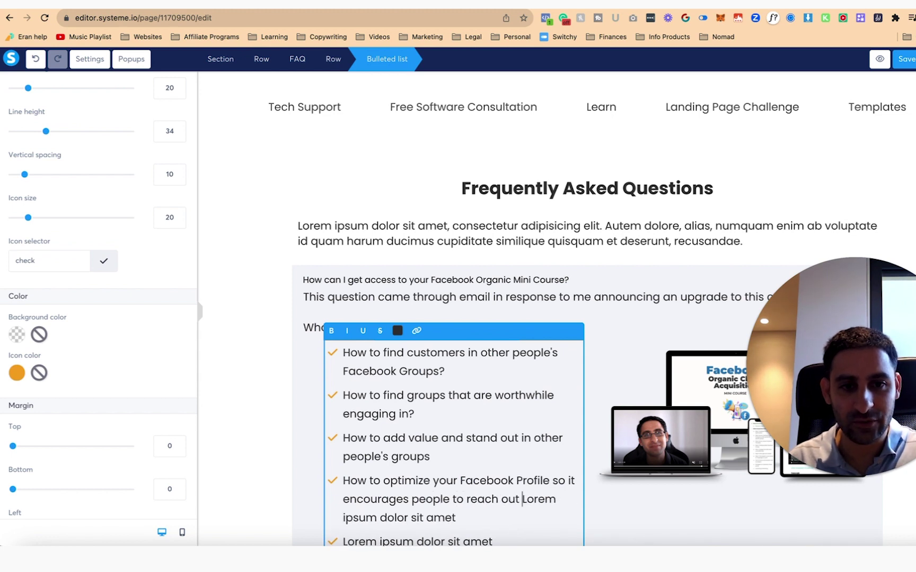
- Delete the leftover Lorem ipsum text after the fourth bullet and finish editing the bulleted list
key("shift+super+Down")
key("BackSpace")
key("Return")
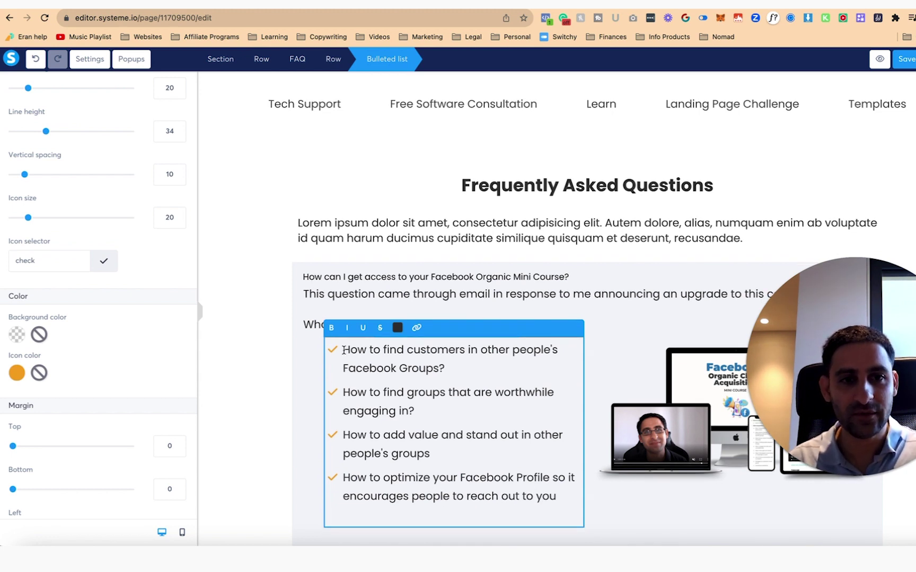
key("BackSpace")
left_click(485, 310)
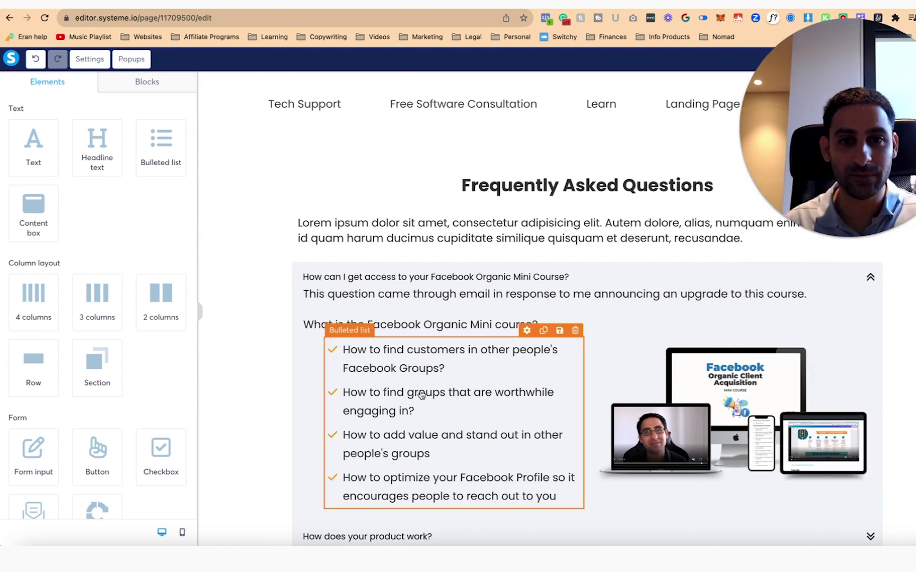
- Add a row below the bullets and image inside the first FAQ answer and place a text element in it
scroll(402, 392, "down", 4)
left_click_drag(48, 366, 509, 313)
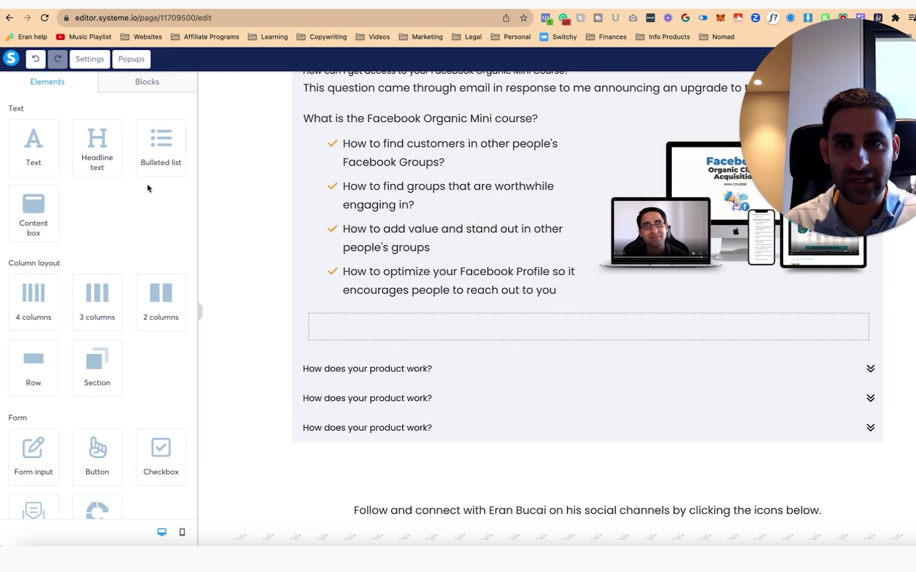
left_click_drag(56, 162, 460, 323)
- Replace the new text element's placeholder with "The Facebook Organic Mini-Course is available in 2 ways at the moment:" followed by a blank line
left_click(312, 325)
key("super+a")
type("Th")
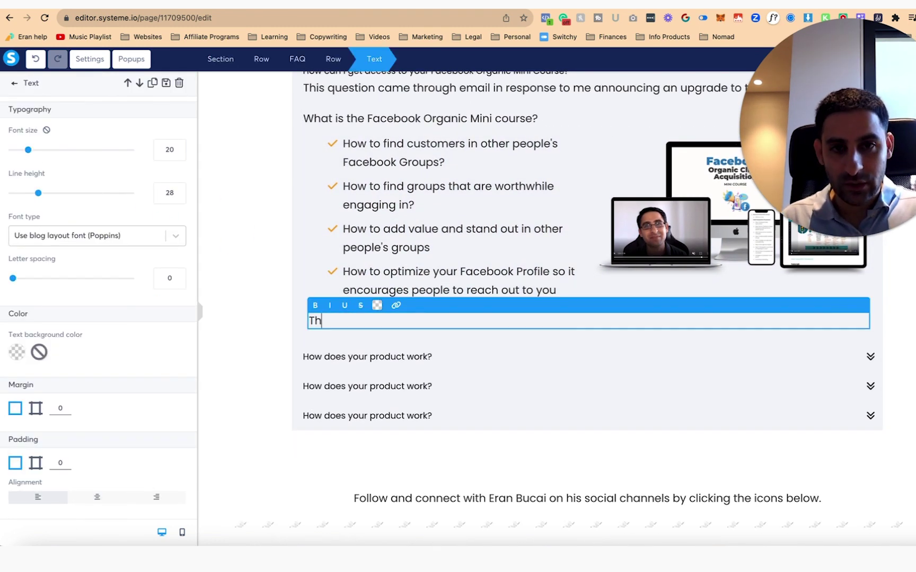
type("e Facebook Organic Mini")
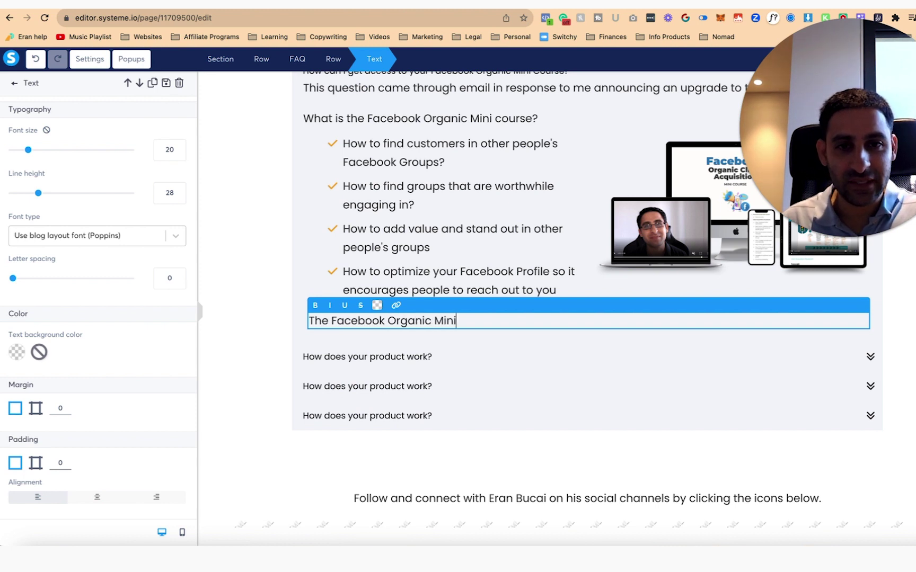
type("-Course is available in 2 ways at the moment:")
key("Return")
key("Return")
- Add "Option 1 = Sign up for the tech support membership and get access to the course as part of the membership." and change the count to 3
type("Option")
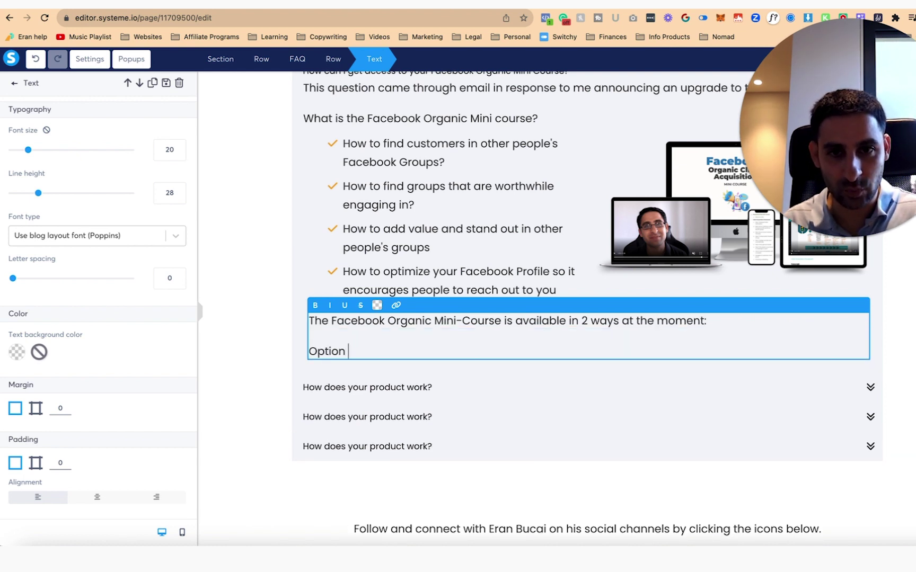
type(" 1 = Sign up for the tech support membership and get access to the course")
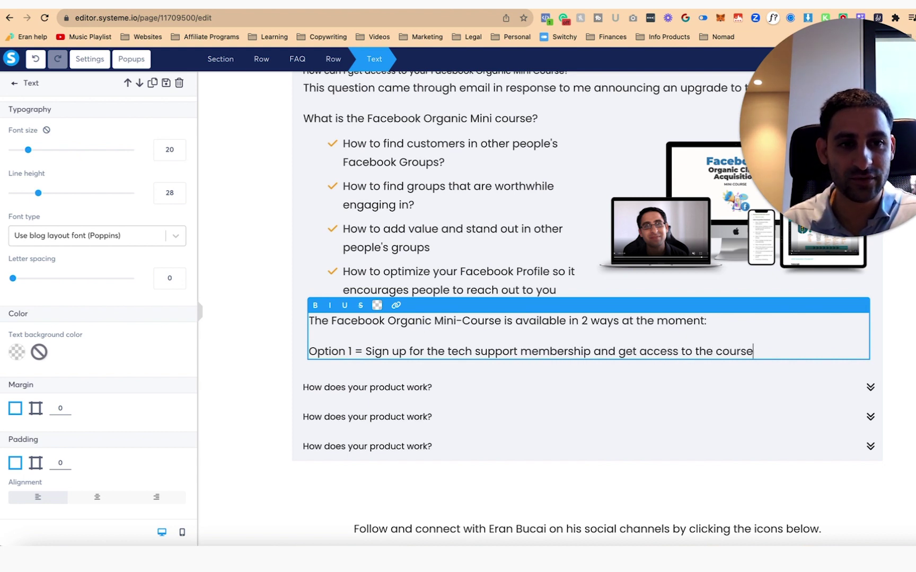
type(" as part of the membership.")
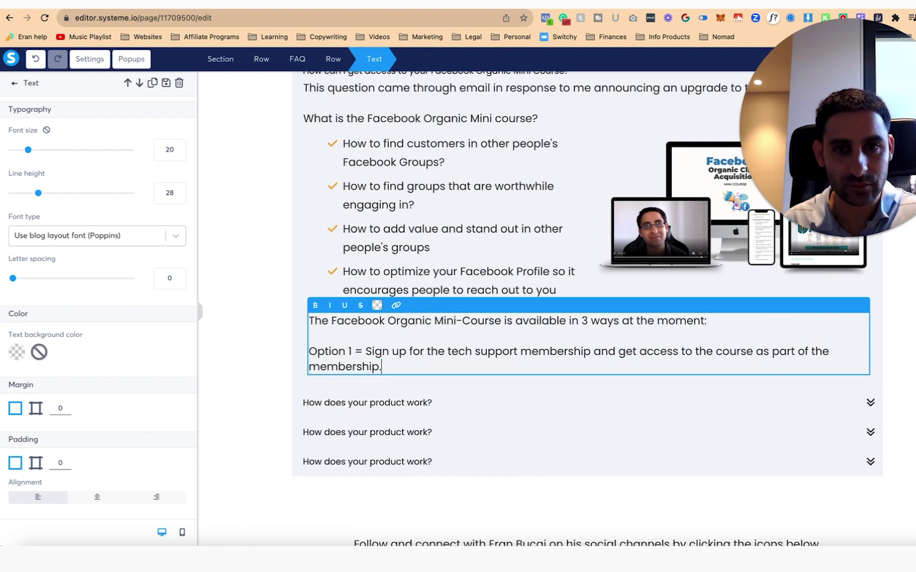
- Add the paragraph "Option 2 = Get access for 30 days for free as a bonus when you join the Templates & Guides Membership."
scroll(601, 364, "down", 2)
key("Return")
key("Return")
type("Opt")
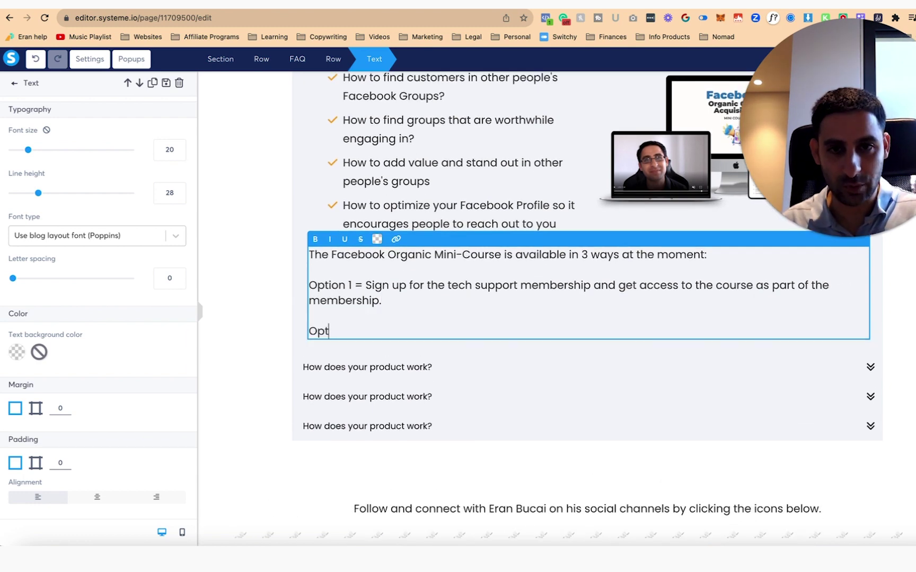
type("ion 2 = Get access for 30 days for free as a bonus ")
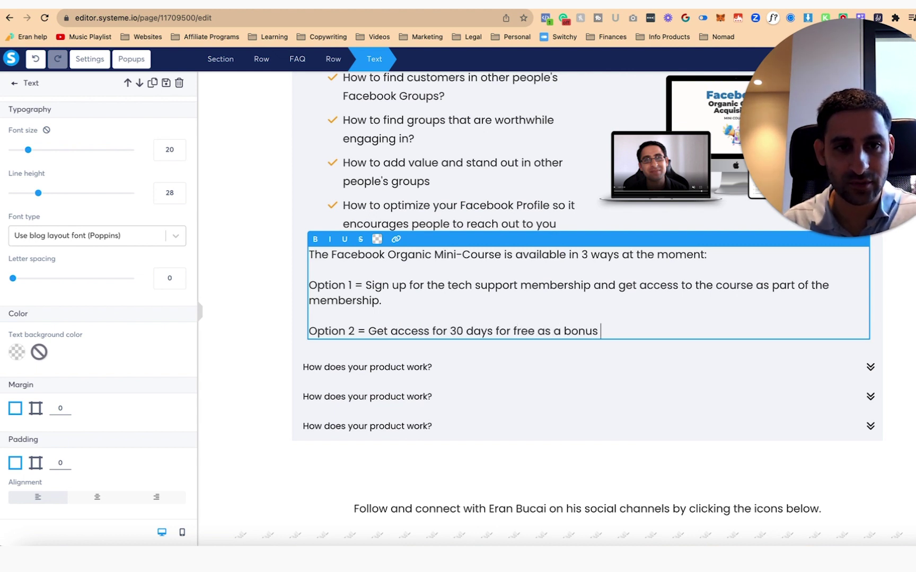
type("when you join the Templates U& Guid")
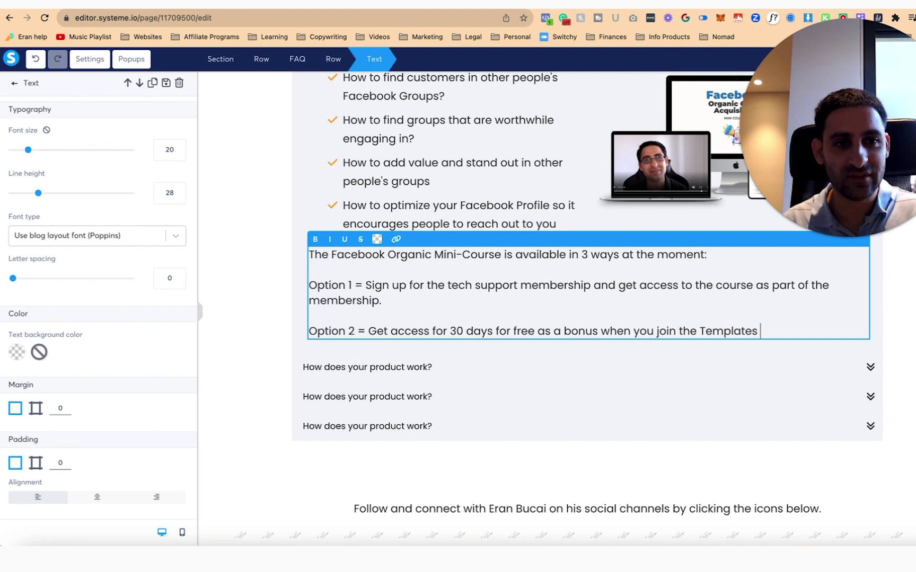
key("BackSpace")
key("BackSpace")
key("BackSpace")
key("BackSpace")
key("BackSpace")
key("BackSpace")
key("BackSpace")
type("& G")
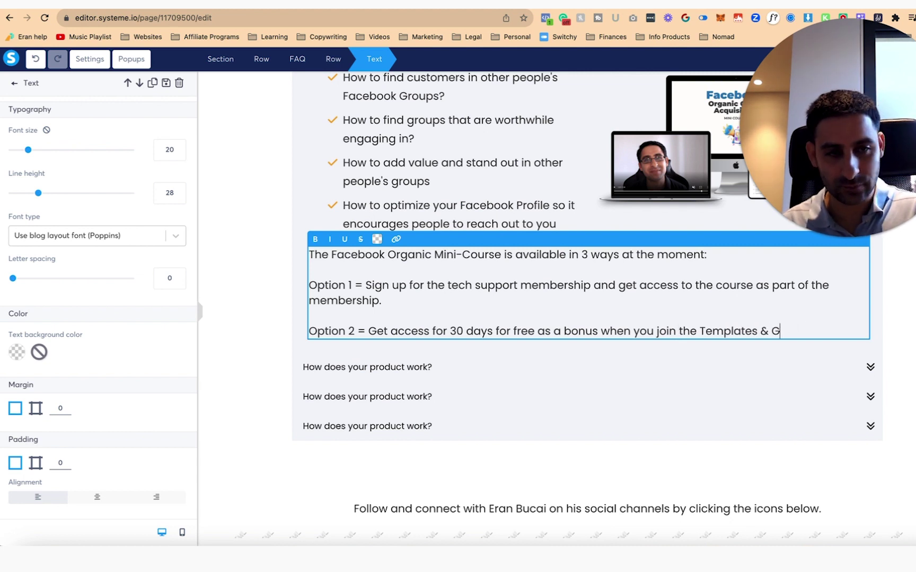
type("uides Membership.")
key("Return")
key("Return")
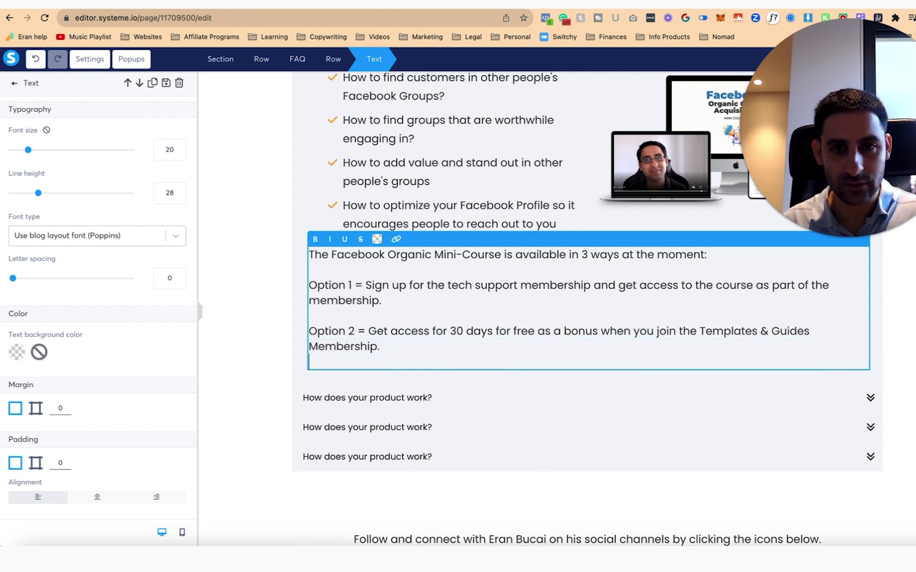
- Add the paragraph "Option 3 = Buy the "List Builder Bundle" on the 2nd upsell when purchasing my Beginner's Guide to Email Marketing."
type("Option 3 = Buy the")
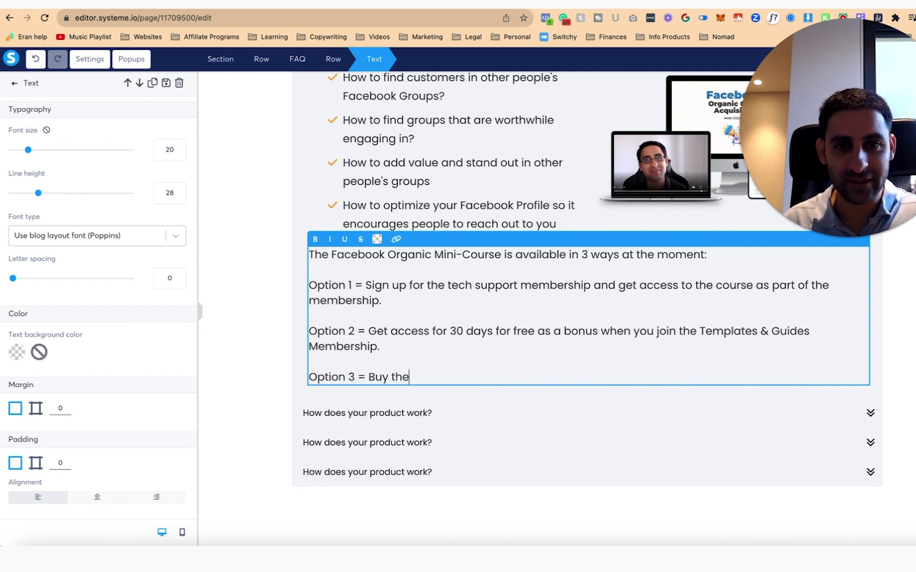
type(" \"List Builder Bundle\" on the 2n")
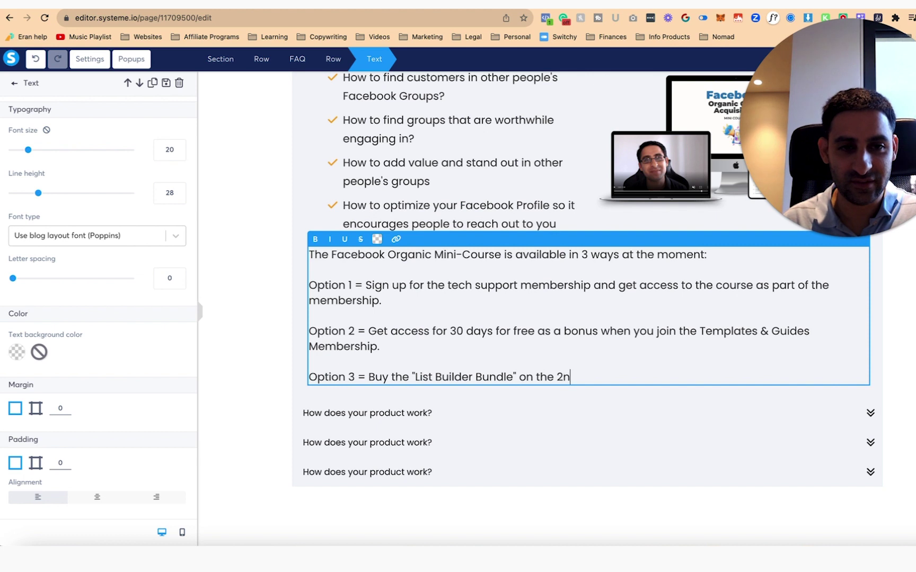
type("d upsell when purchasing my Beginner's Guide to Email Marmet")
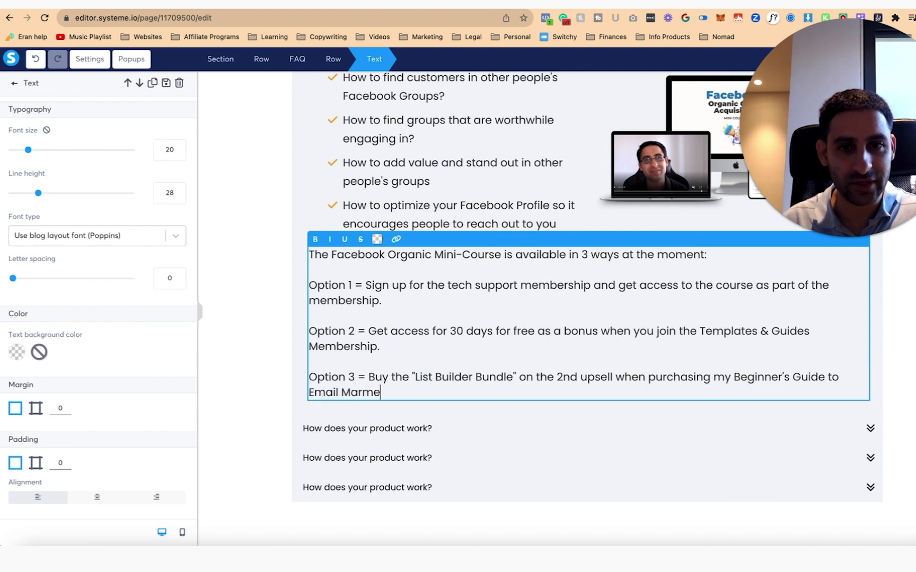
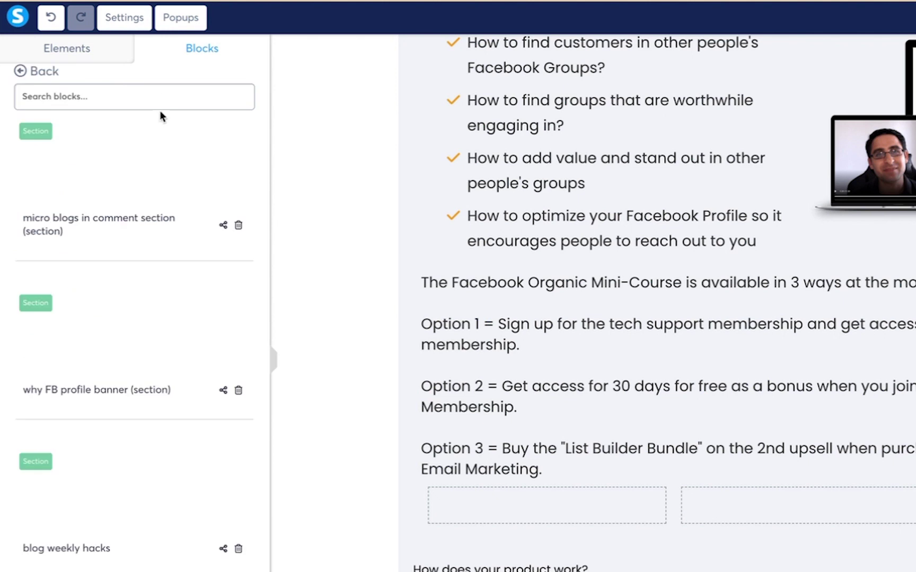
- Search the saved blocks for "button" and place the orange "Register for the summit now" button in the first of the three columns
type("button")
scroll(200, 327, "down", 3)
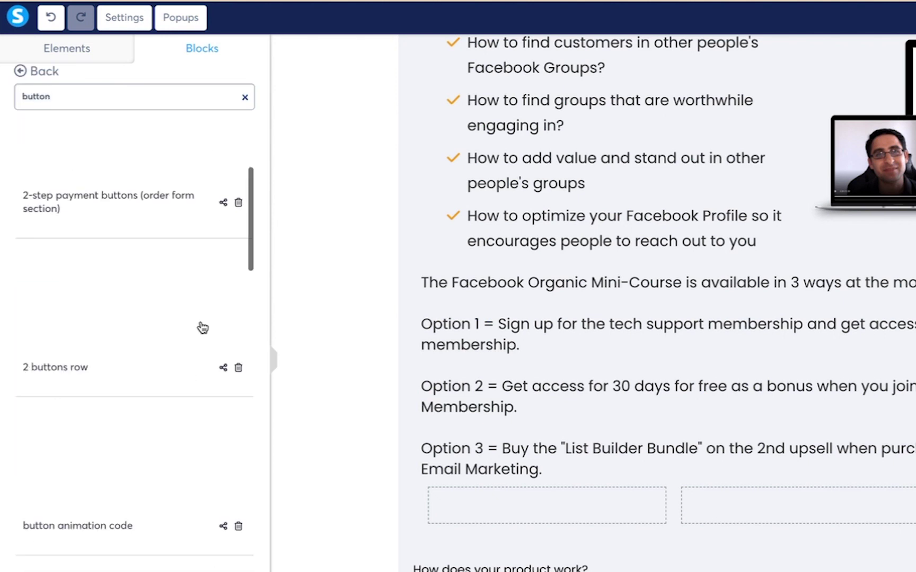
scroll(108, 368, "down", 5)
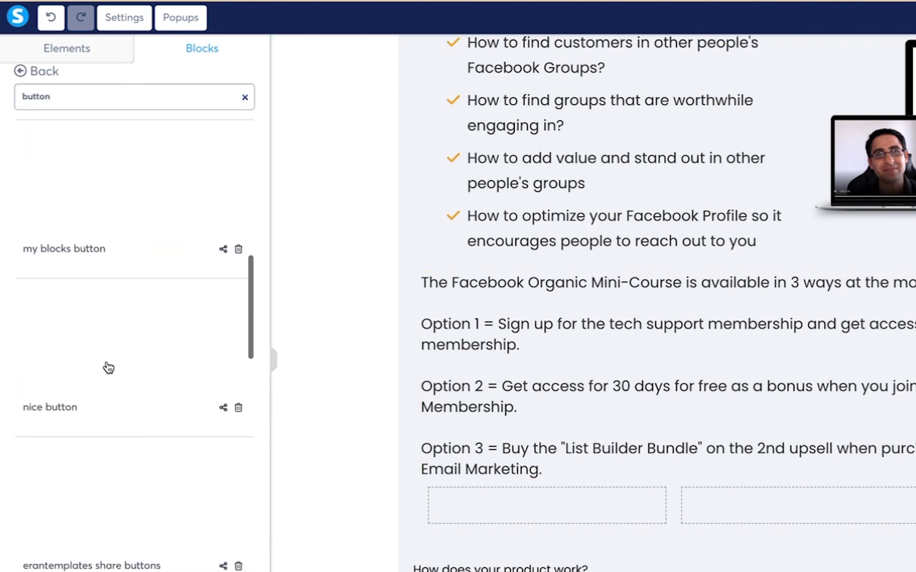
scroll(109, 367, "down", 7)
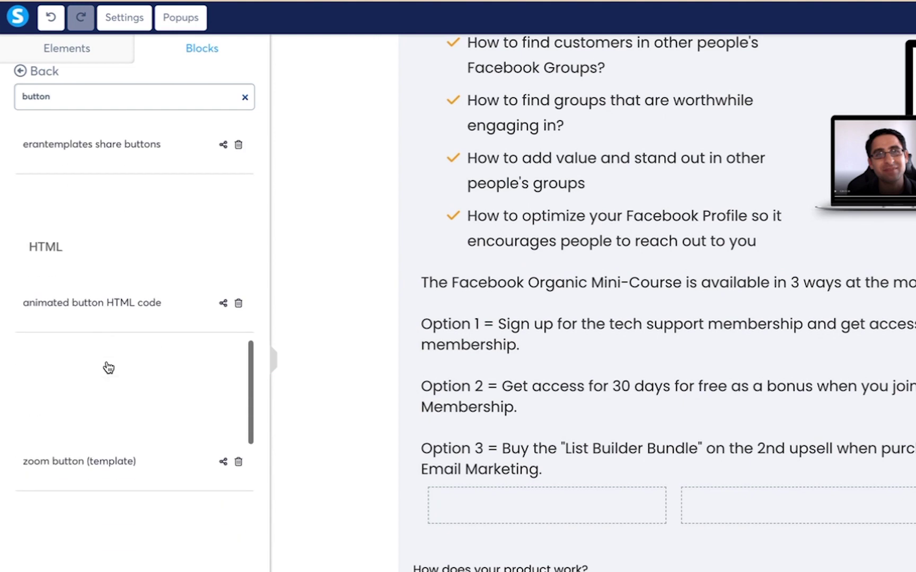
scroll(109, 367, "up", 14)
scroll(111, 359, "up", 5)
scroll(175, 389, "down", 16)
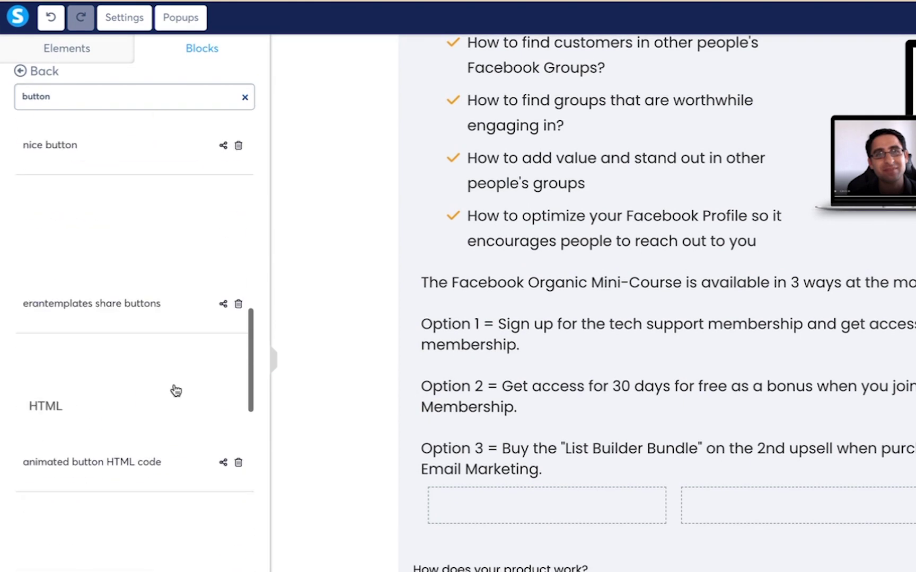
scroll(174, 384, "down", 8)
left_click_drag(141, 349, 533, 512)
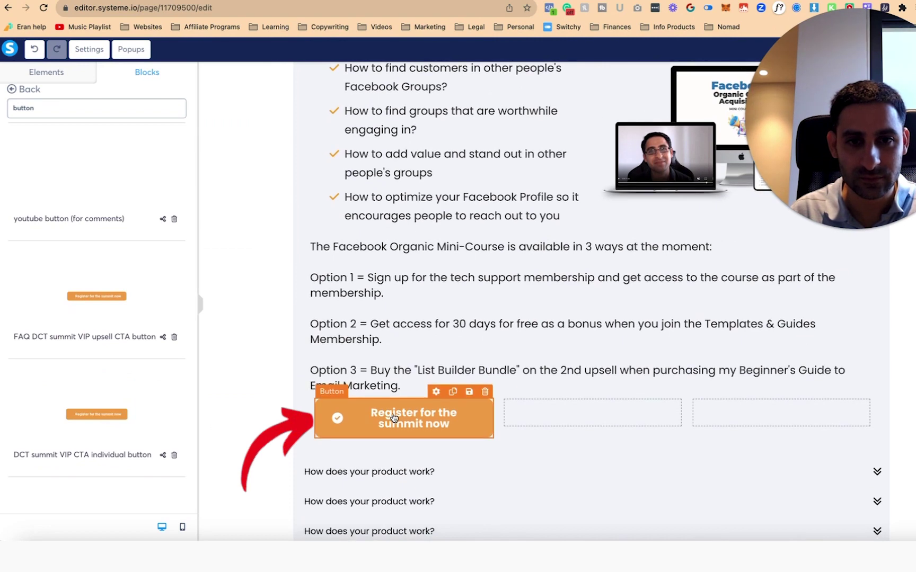
- Change the text of the orange button in the first column to "Option"
left_click(395, 418)
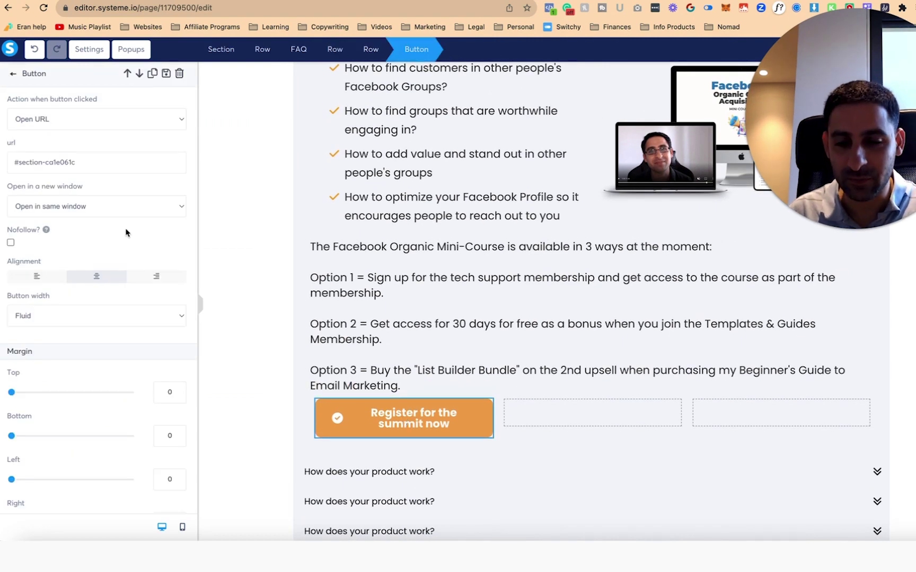
scroll(127, 231, "down", 10)
triple_click(95, 345)
type("Option")
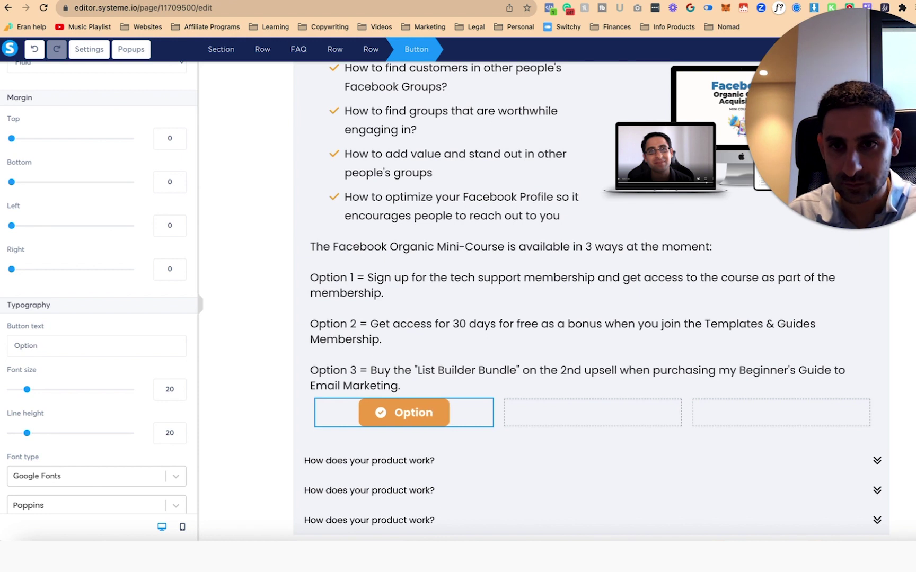
- Remove the check-circle icon before the "Option" button's text and add the external-link icon after the text
scroll(45, 391, "down", 3)
scroll(122, 416, "down", 1)
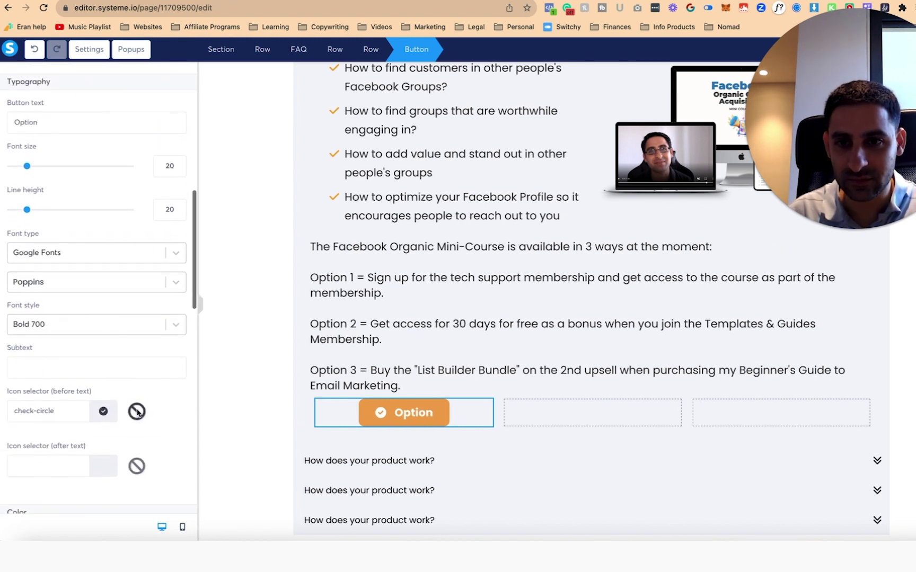
left_click(63, 475)
scroll(80, 446, "down", 1)
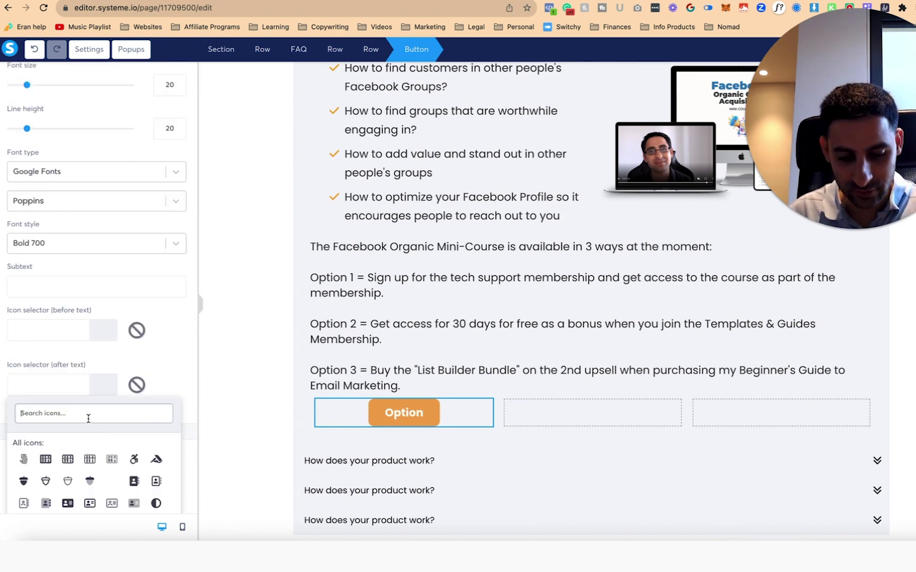
type("lin")
left_click(70, 460)
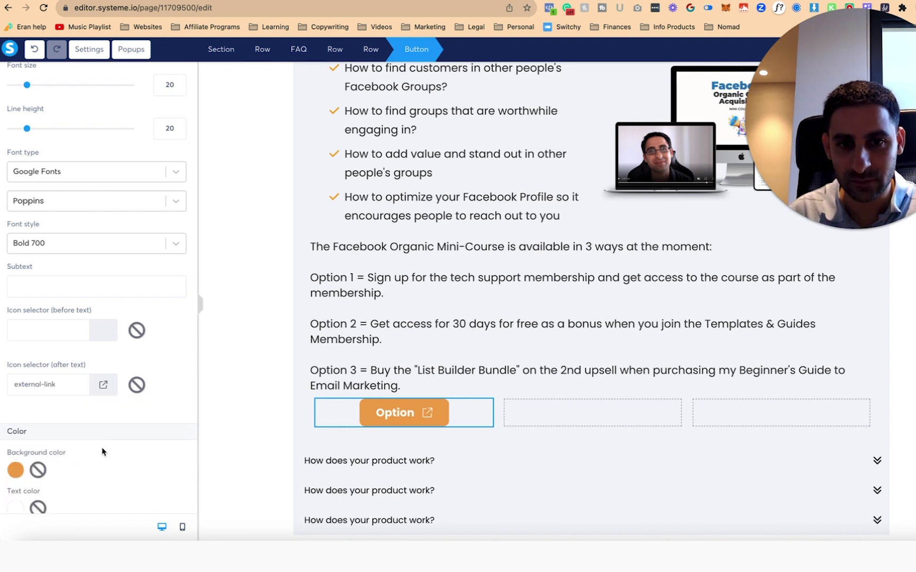
- Give the orange "Option" button a hard shadow
scroll(174, 364, "down", 8)
scroll(106, 292, "up", 2)
scroll(106, 292, "down", 4)
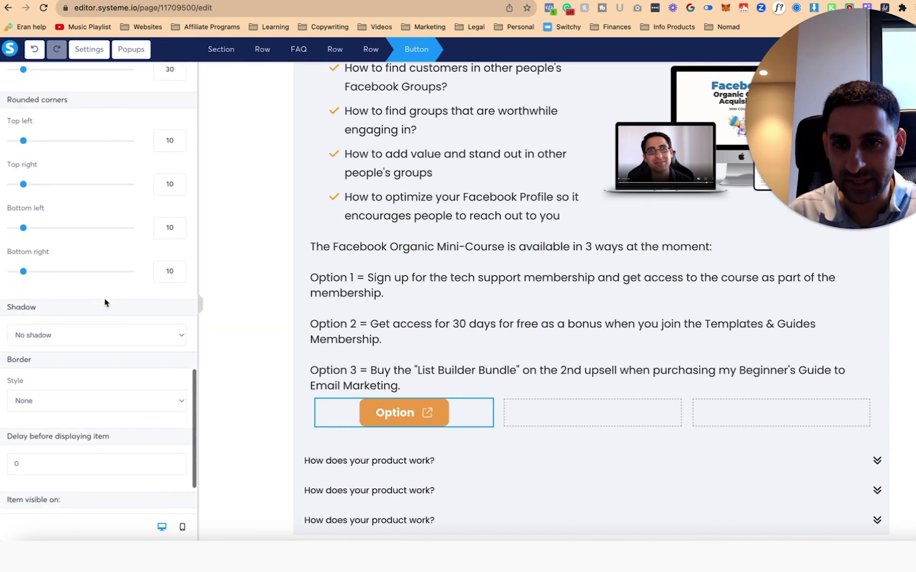
left_click(91, 333)
left_click(86, 370)
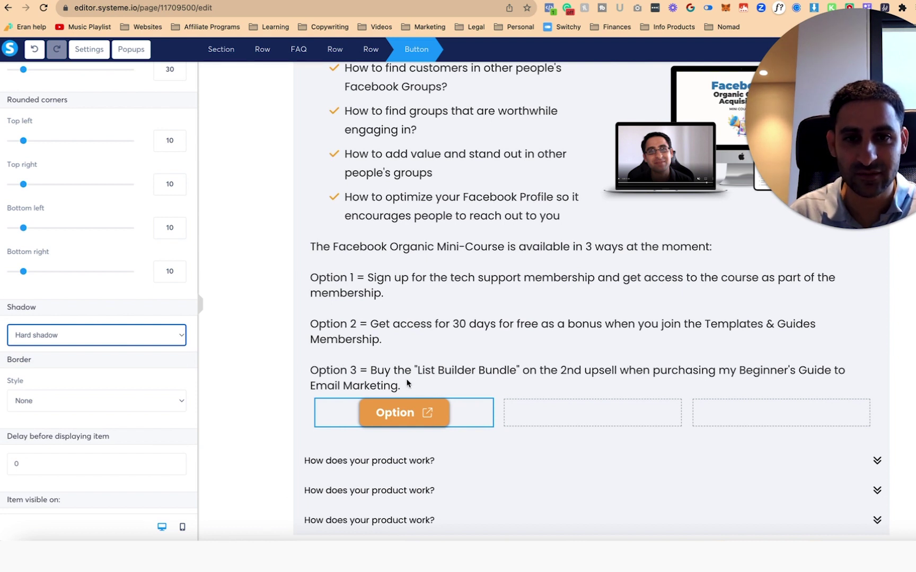
- Change the orange button's text to "Option 1"
scroll(135, 250, "up", 10)
scroll(102, 266, "down", 8)
left_click(95, 270)
type("1")
- Enter the address eran.link/dct in a temporary browser tab, copy it and return to the page editor
scroll(95, 270, "up", 8)
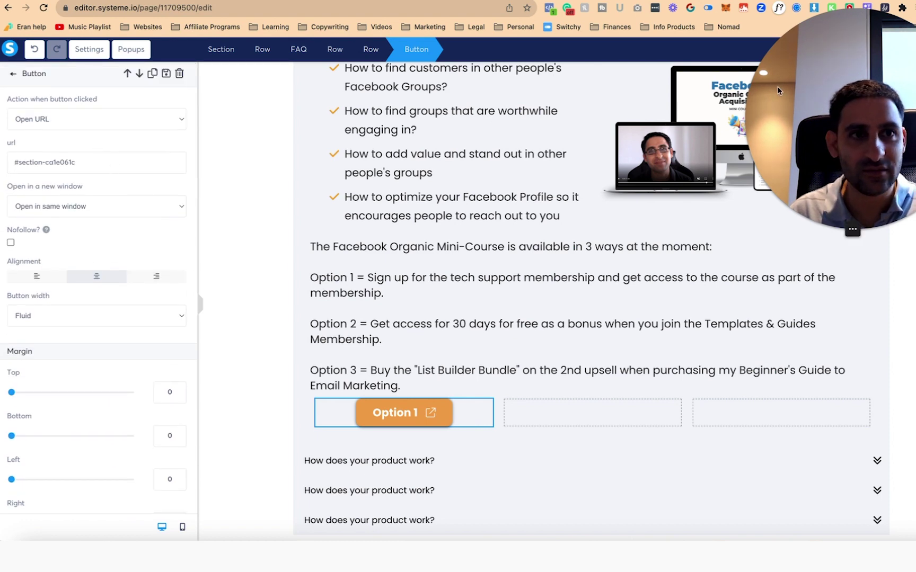
key("super+t")
type("eran.")
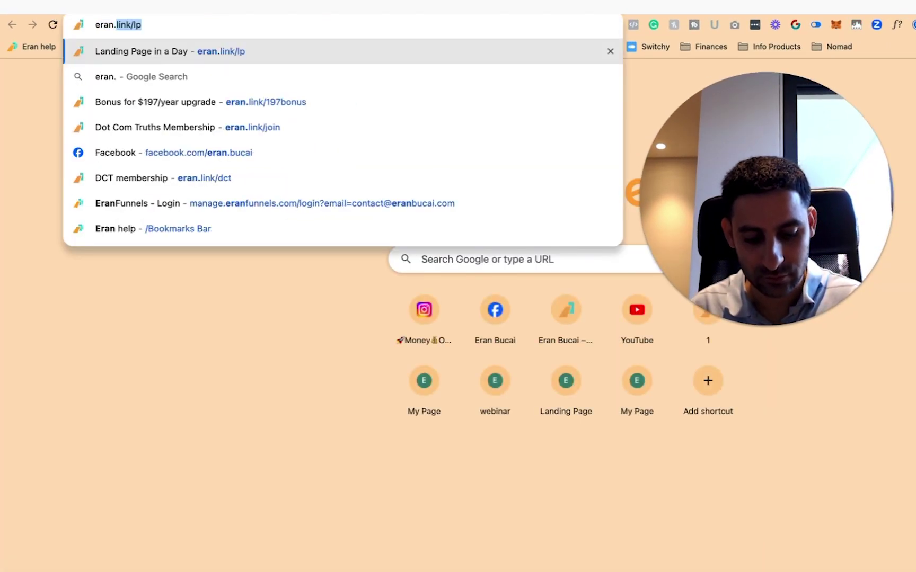
type("link/dct")
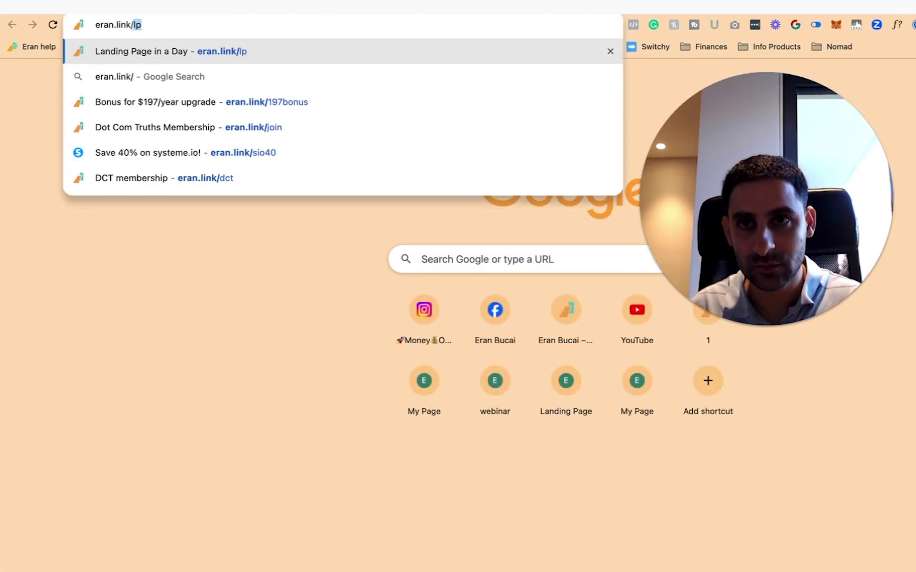
key("super+a")
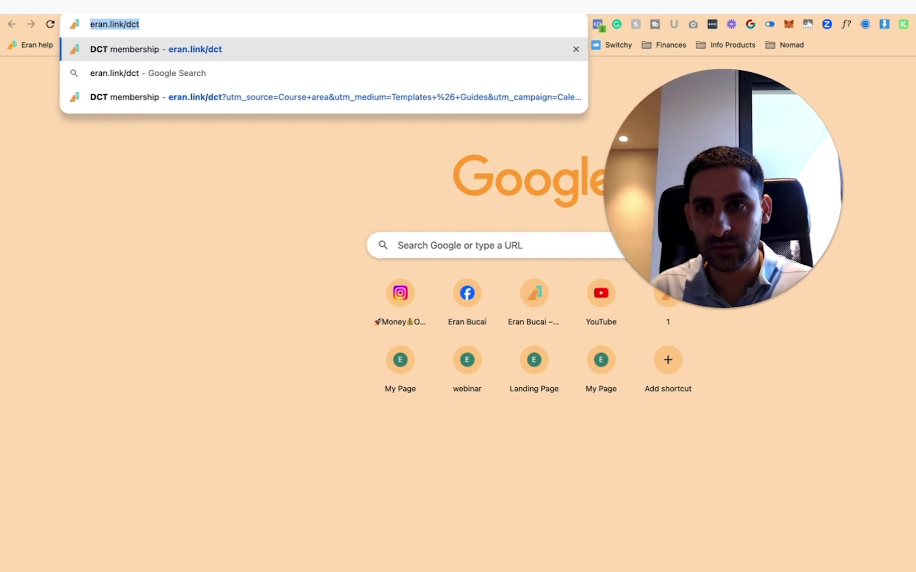
key("super+c")
key("super+w")
triple_click(79, 167)
key("super+v")
left_click(132, 209)
left_click(132, 219)
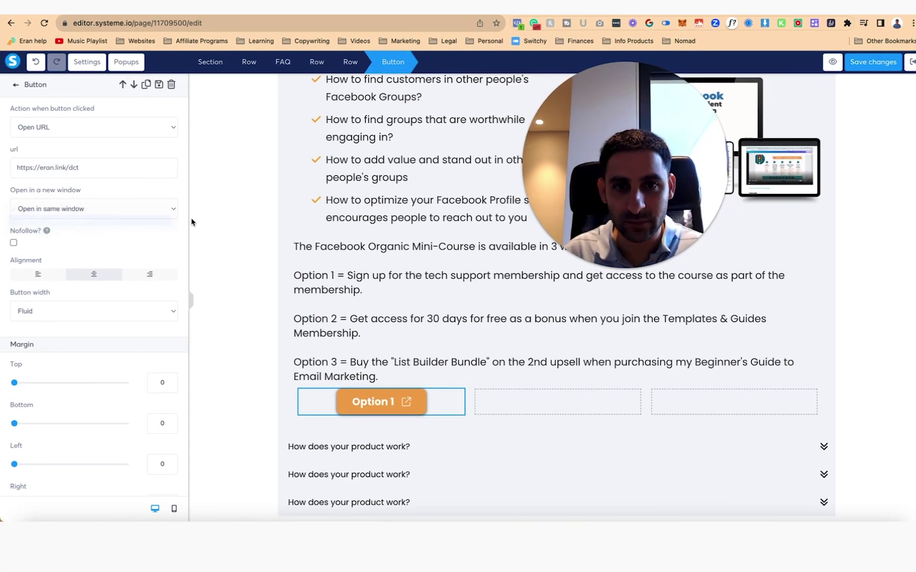
left_click_drag(391, 402, 551, 410)
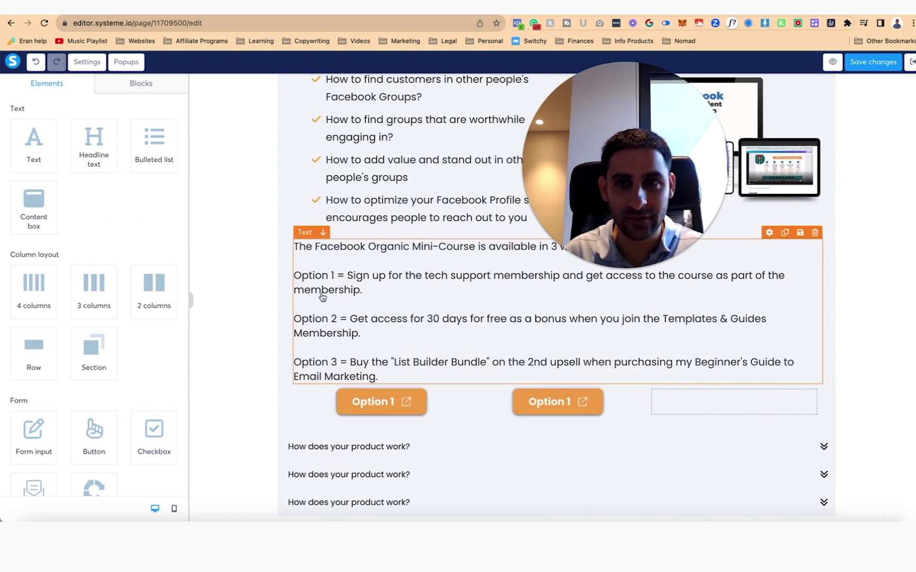
left_click(554, 402)
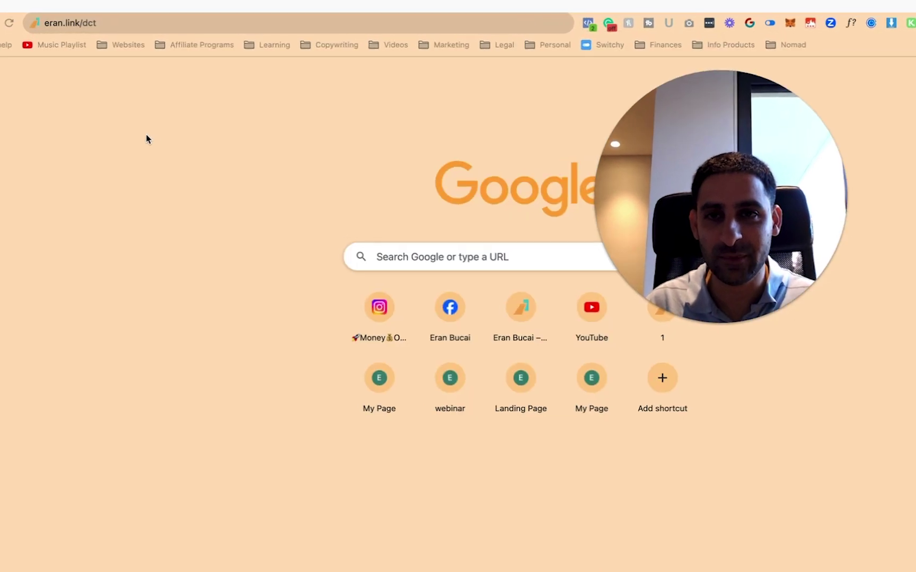
left_click(116, 30)
type("erantemplates.com/")
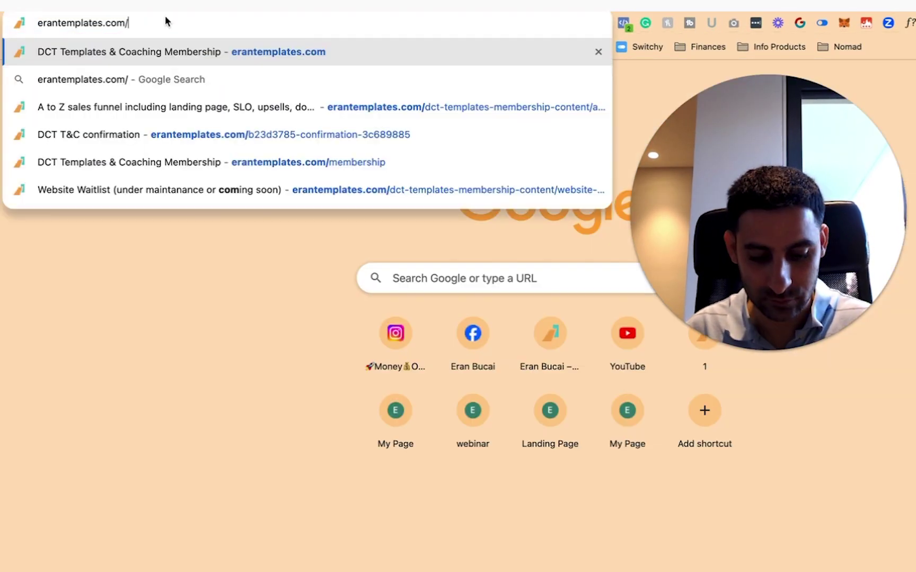
type("m")
key("super+a")
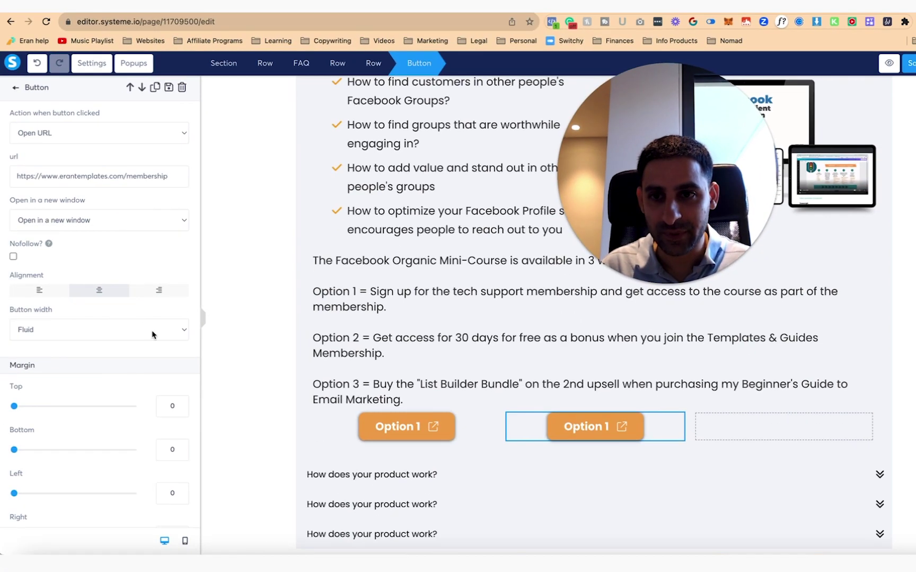
- Change the middle column button's text to "Option 2"
scroll(152, 334, "down", 3)
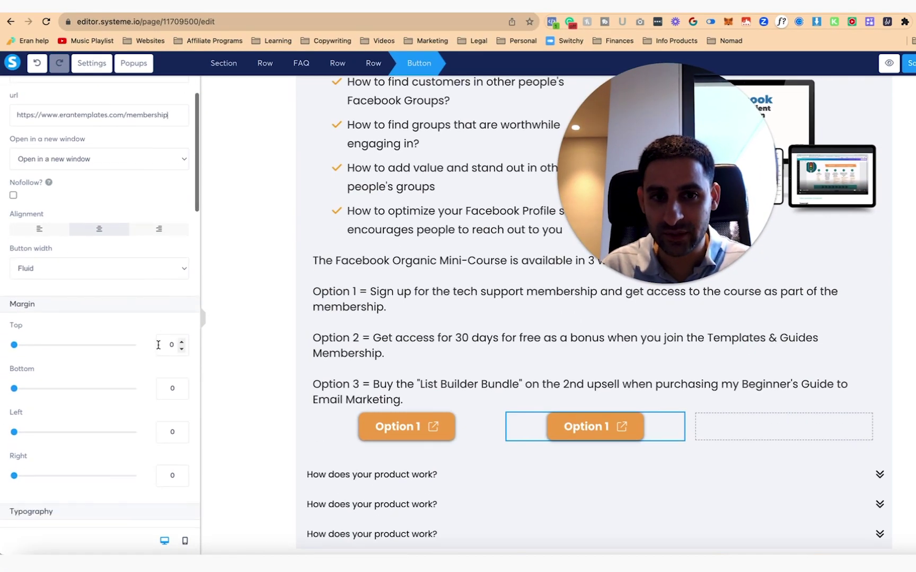
scroll(97, 288, "down", 8)
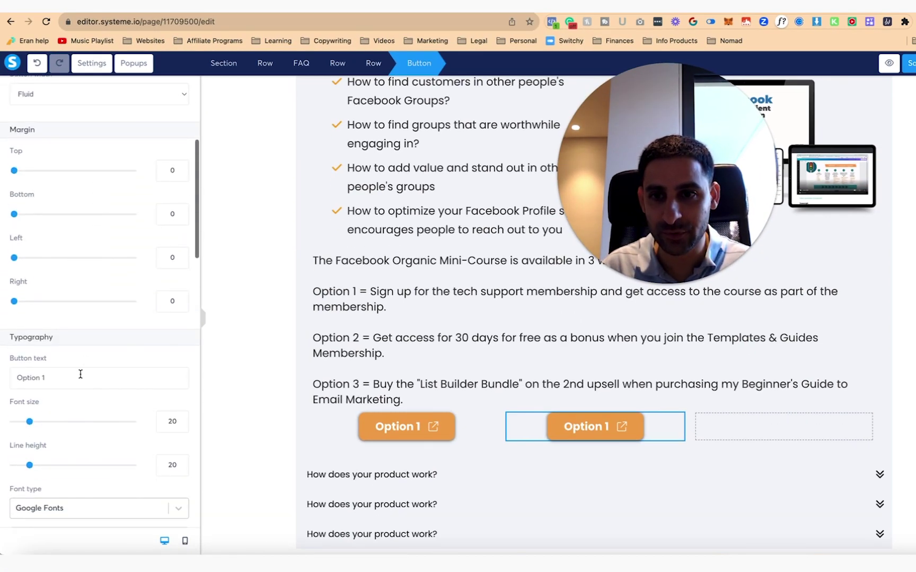
scroll(78, 374, "down", 8)
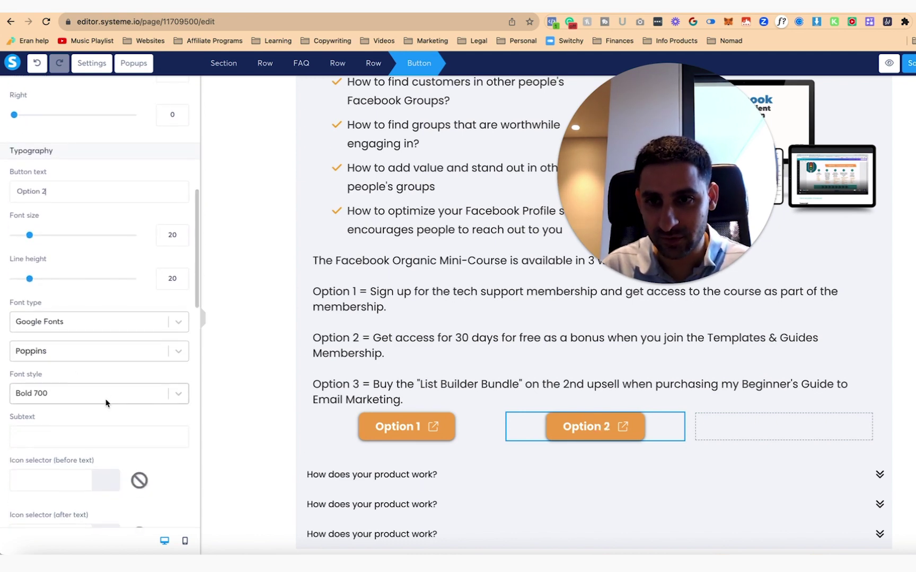
- Set the Option 2 button's background colour to the saved blue
scroll(115, 416, "down", 7)
left_click(21, 461)
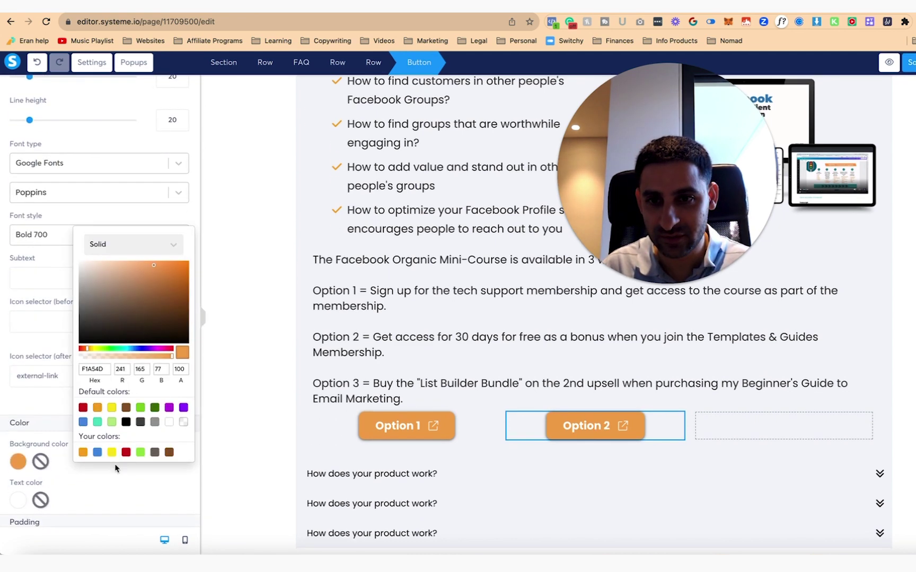
left_click(97, 453)
left_click(755, 440)
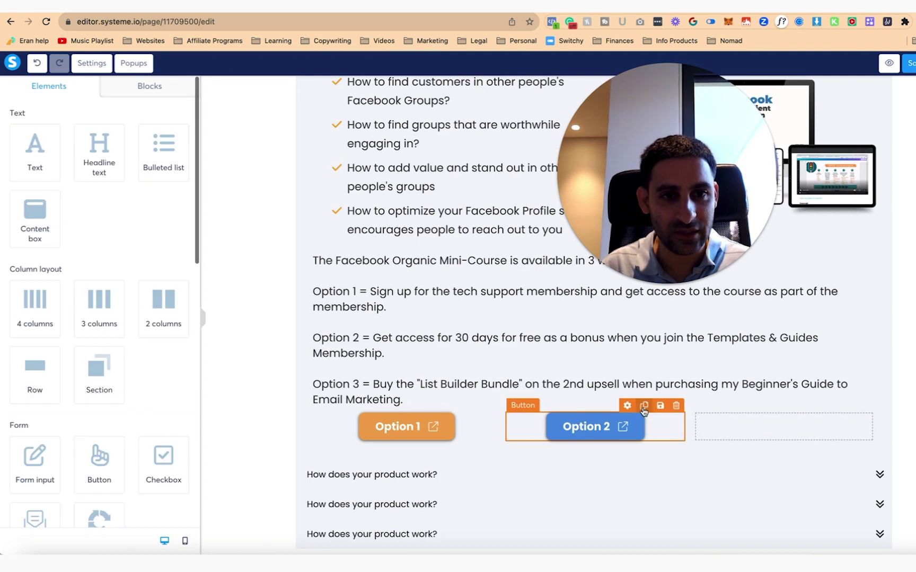
- Duplicate the Option 2 button into the third column and change the copy's text to "Option 3"
left_click(644, 406)
left_click_drag(621, 456, 824, 438)
left_click(781, 431)
scroll(70, 298, "down", 5)
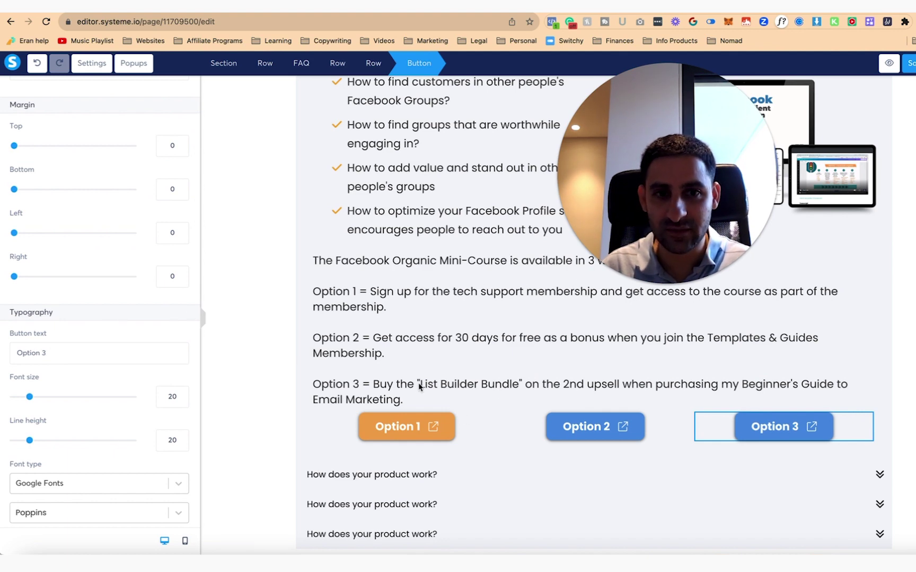
- Set the Option 3 button's background colour to dark red
scroll(116, 397, "down", 6)
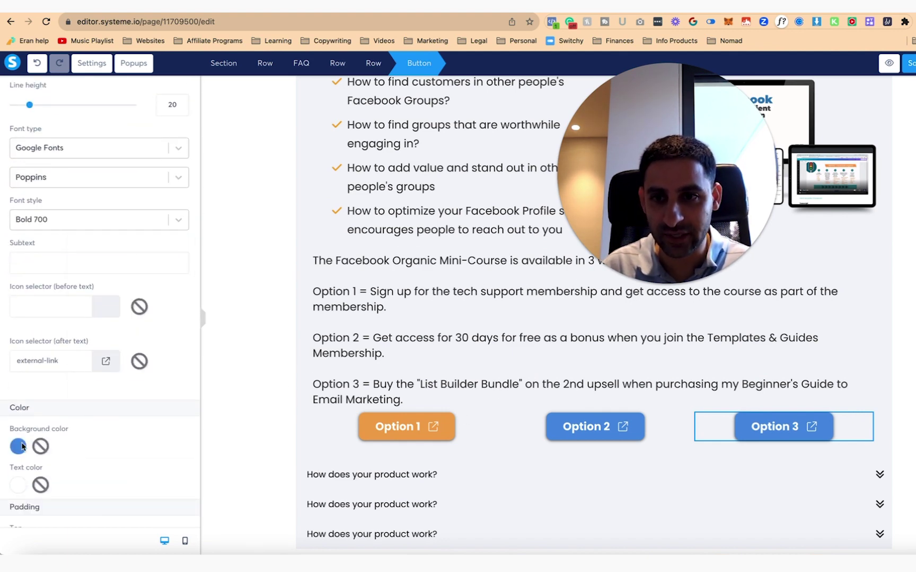
left_click(20, 446)
left_click(125, 381)
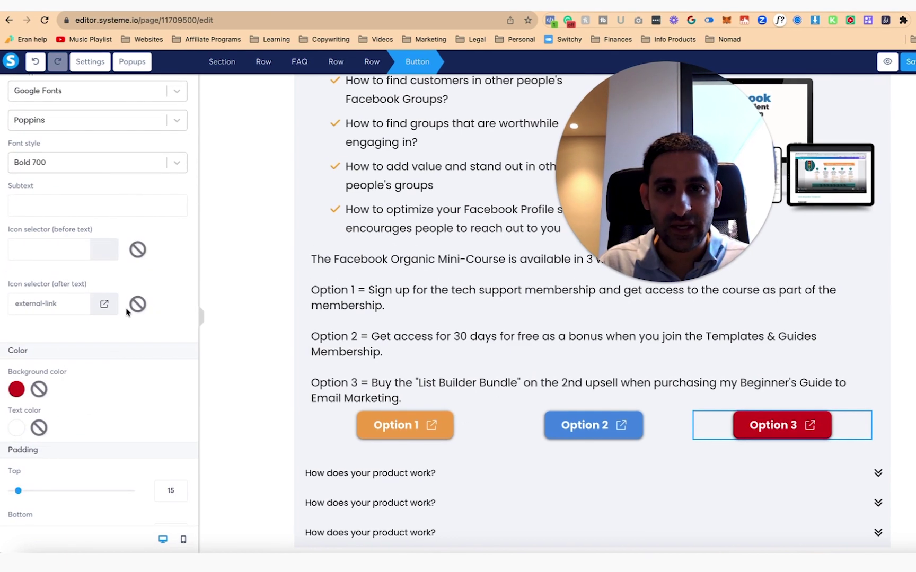
- Enter the address eran.link/emailguide in a temporary browser tab, copy it and return to the page editor
key("super+t")
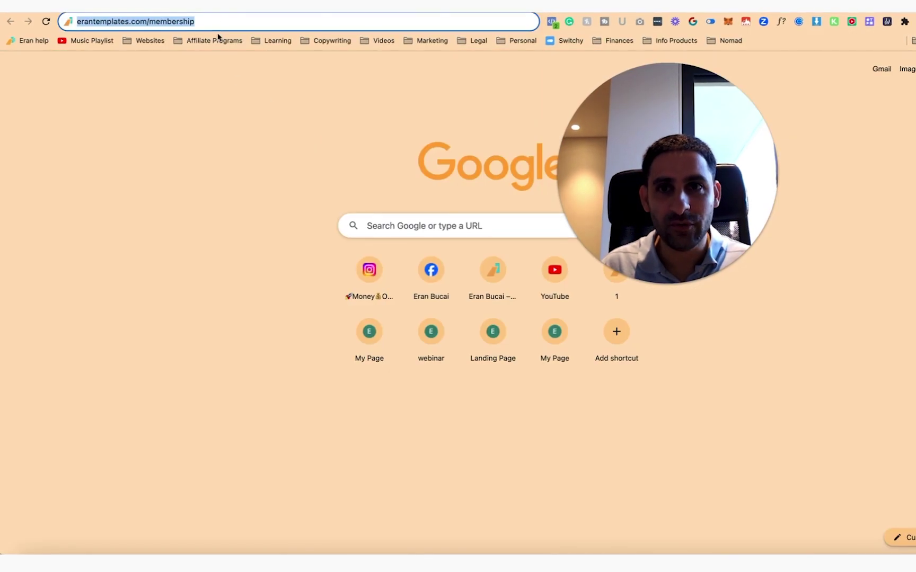
type("eran.link/emai")
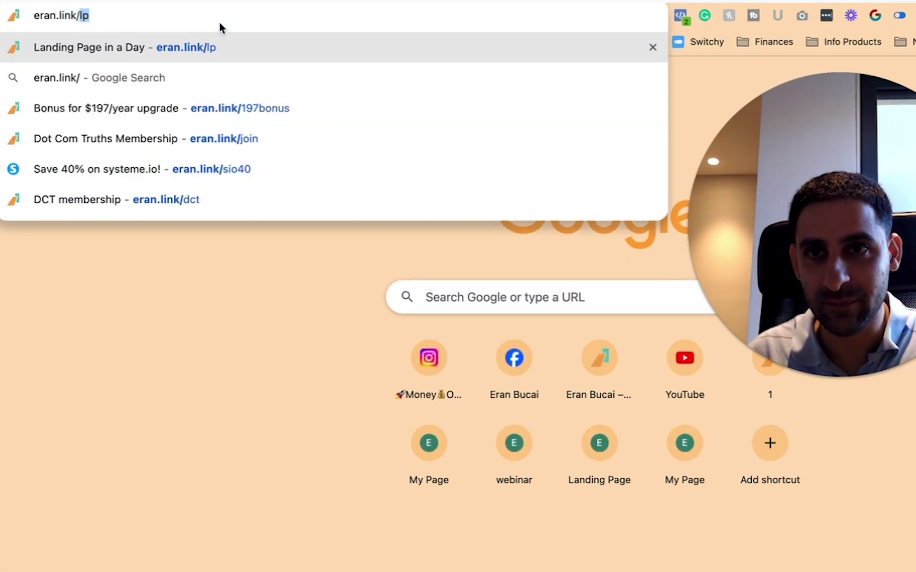
key("super+a")
key("super+c")
key("super+w")
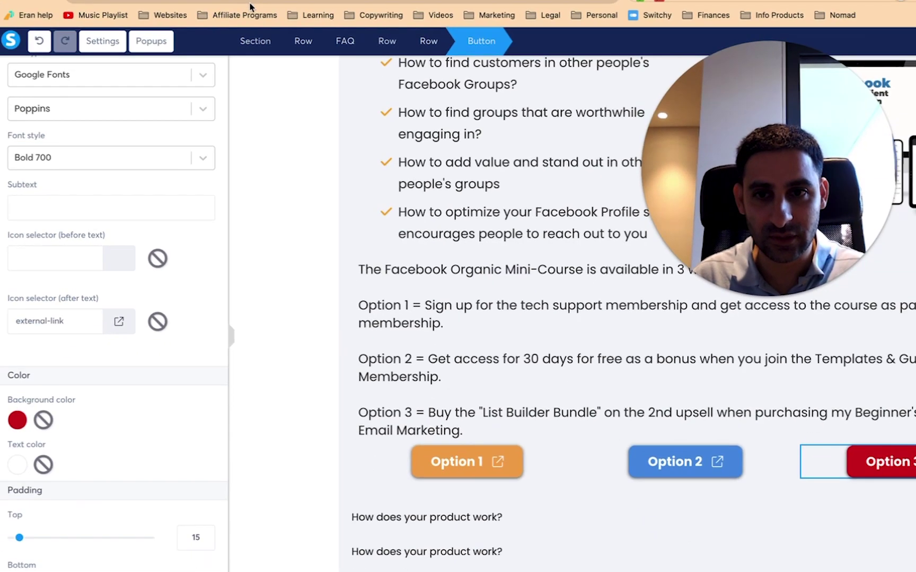
scroll(148, 204, "up", 10)
left_click(146, 172)
key("super+a")
key("super+v")
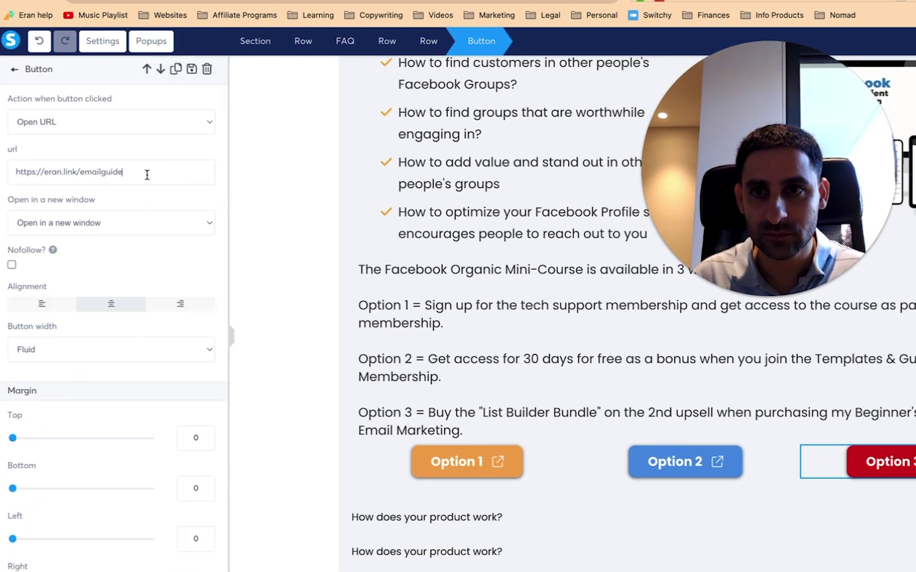
left_click(276, 446)
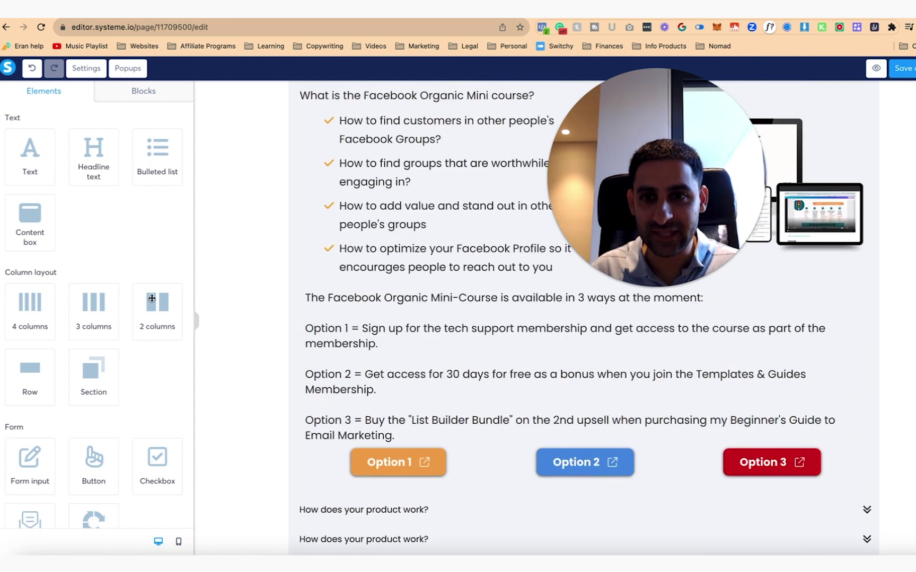
- Add a video element beneath the row of three option buttons and open its settings
scroll(179, 318, "down", 2)
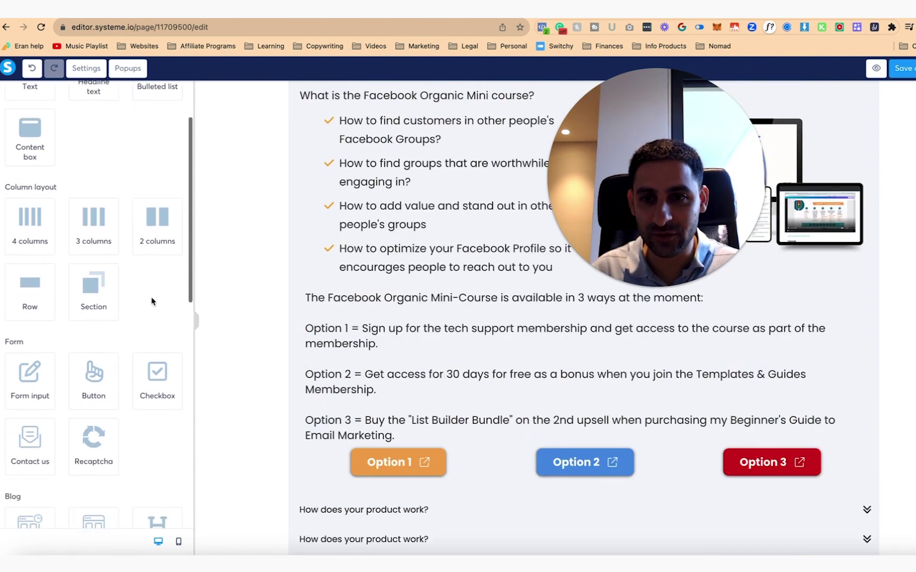
scroll(151, 301, "down", 5)
left_click_drag(96, 439, 487, 472)
scroll(477, 413, "down", 4)
left_click(468, 364)
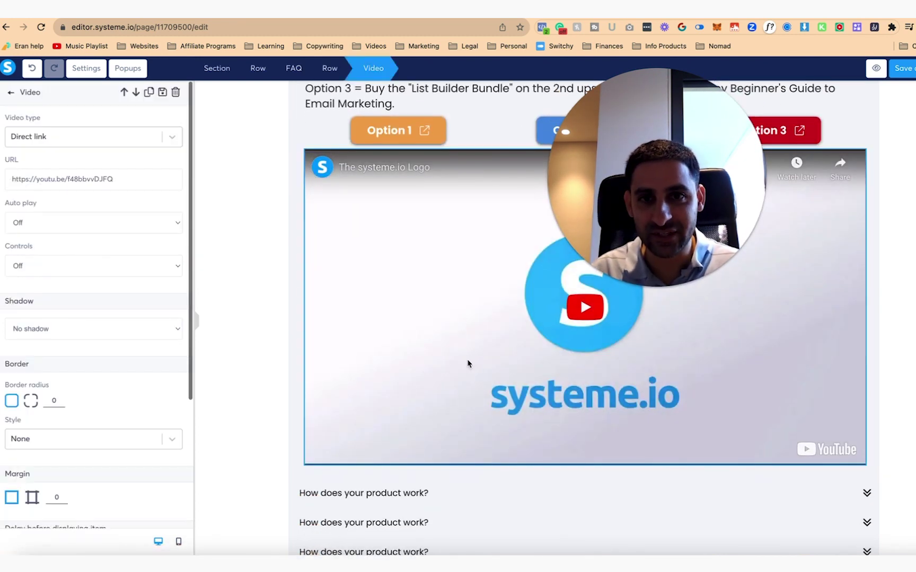
- Set the margin around the video element to 40
scroll(165, 365, "down", 3)
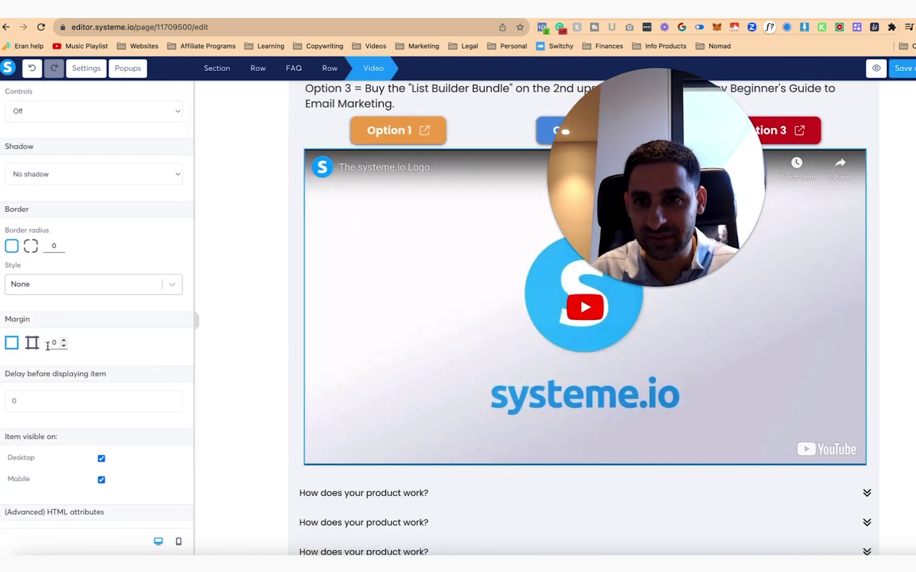
left_click(46, 344)
type("340")
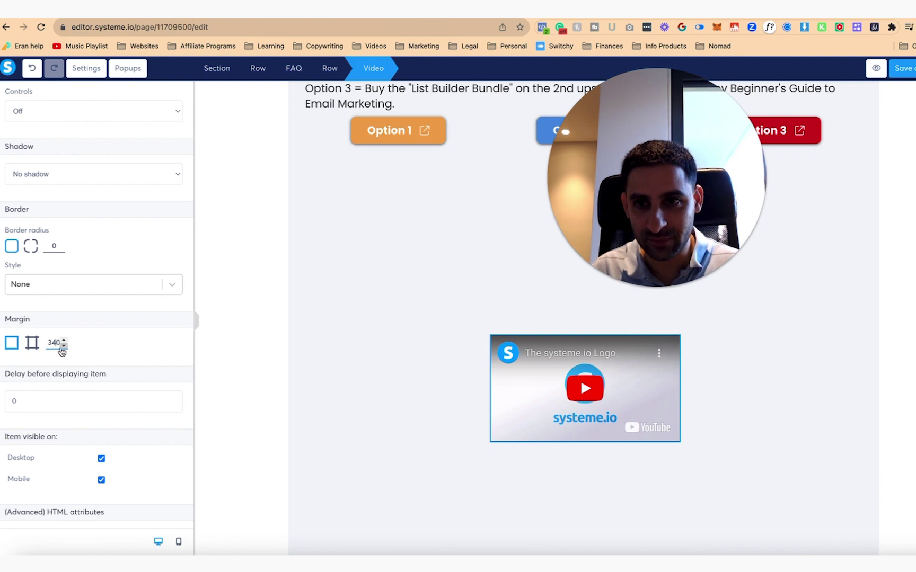
key("BackSpace")
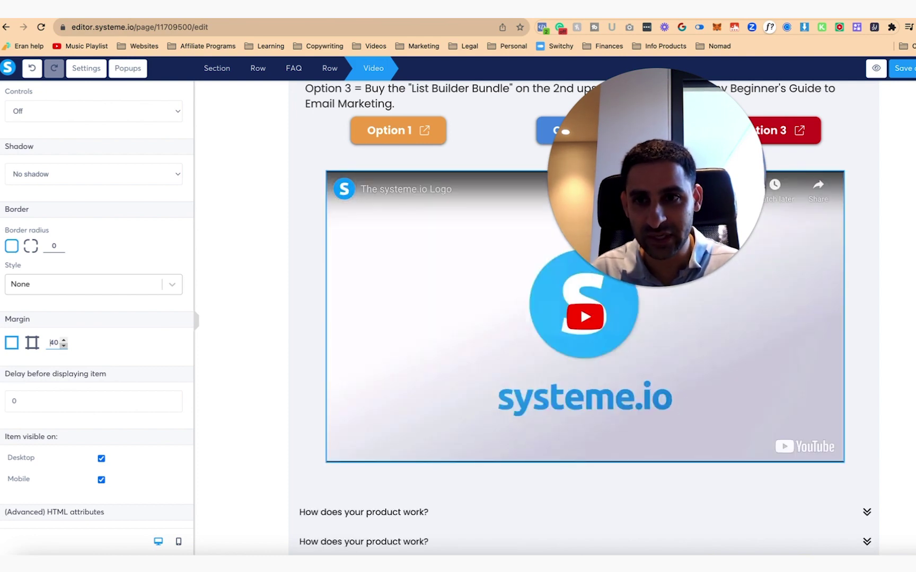
key("Escape")
scroll(484, 229, "up", 10)
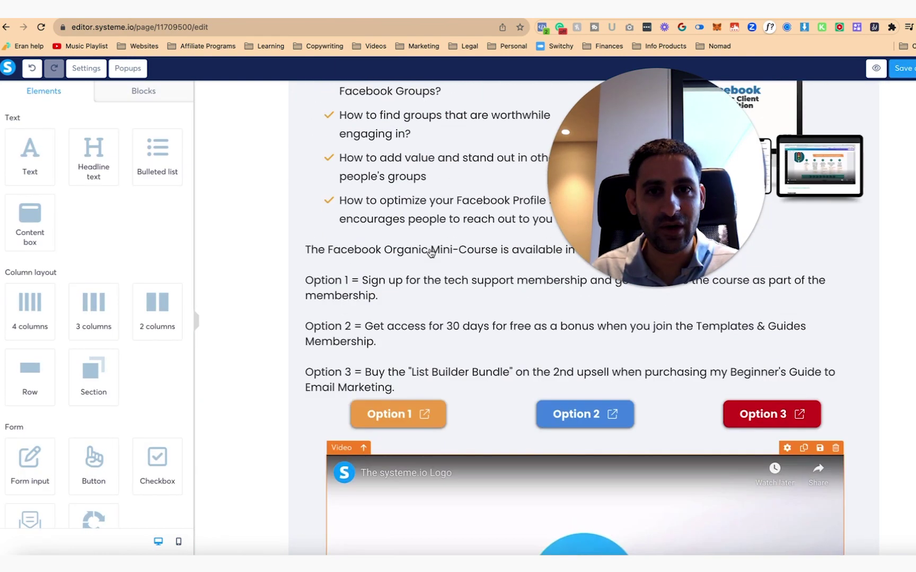
scroll(431, 254, "down", 6)
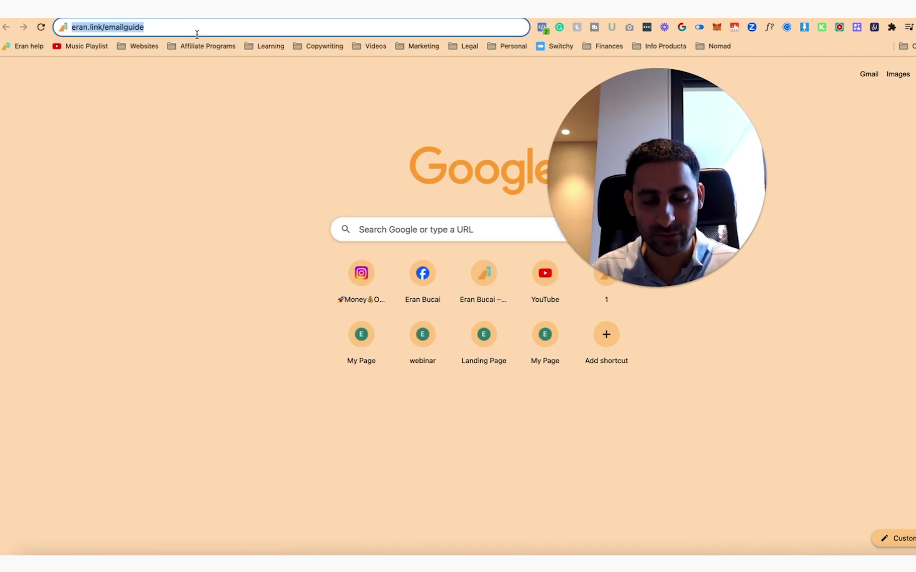
type("youtube.com home")
key("Down")
key("Down")
key("Down")
key("Down")
key("Down")
key("Down")
key("ctrl+a")
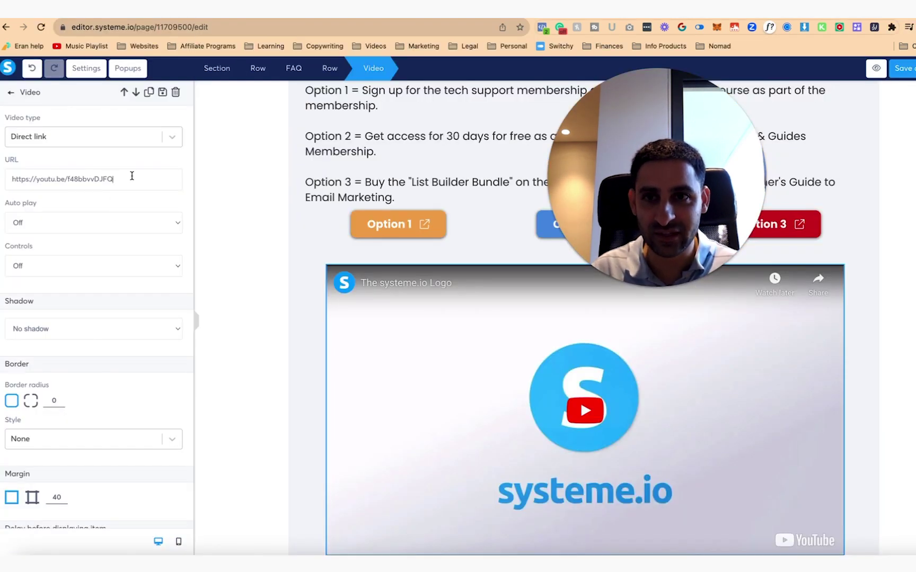
- Replace the video element's URL with the copied YouTube address and turn its controls on
key("ctrl+v")
left_click(132, 266)
left_click(133, 253)
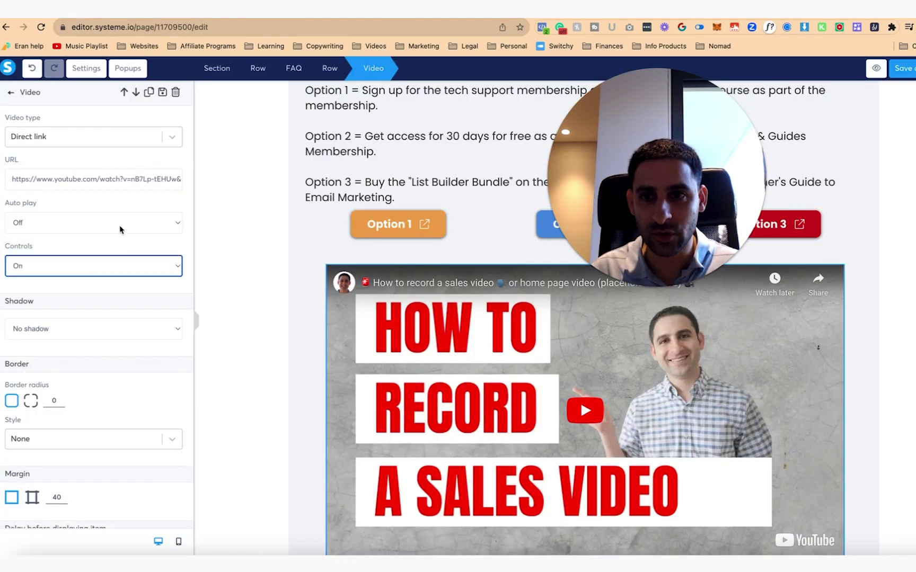
- Open the FAQ element's settings, and copy the Primary Background colour #FFF0DF from the brand page at brand.eranbucai.com
scroll(443, 177, "up", 10)
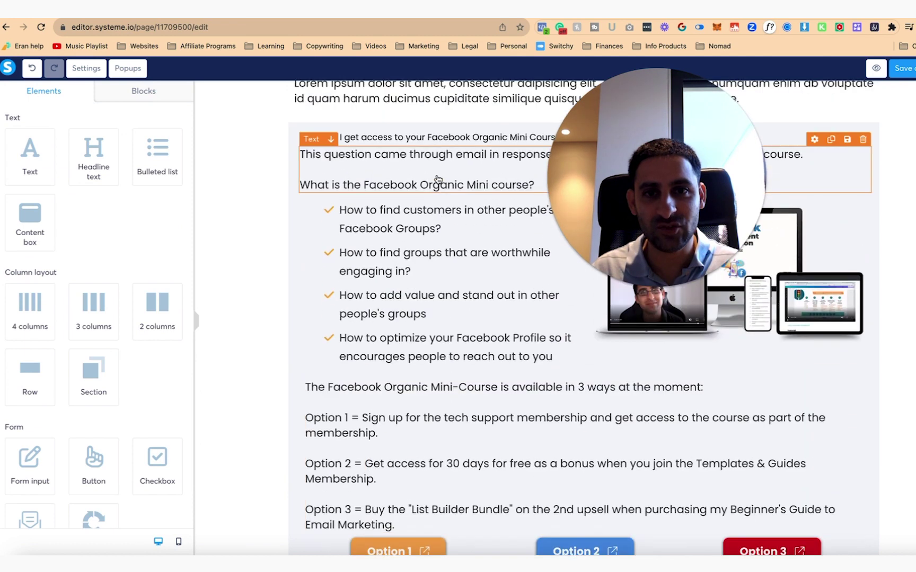
left_click(363, 223)
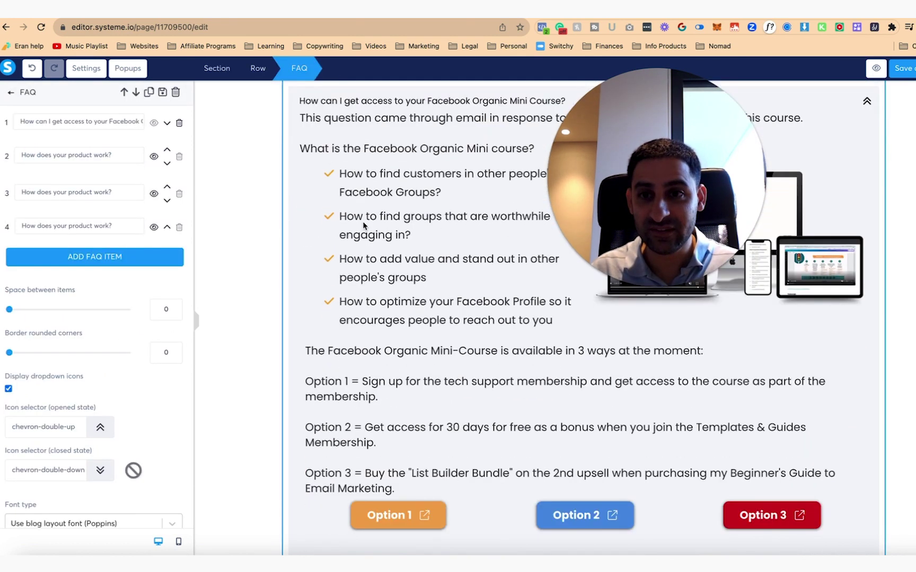
scroll(115, 401, "down", 6)
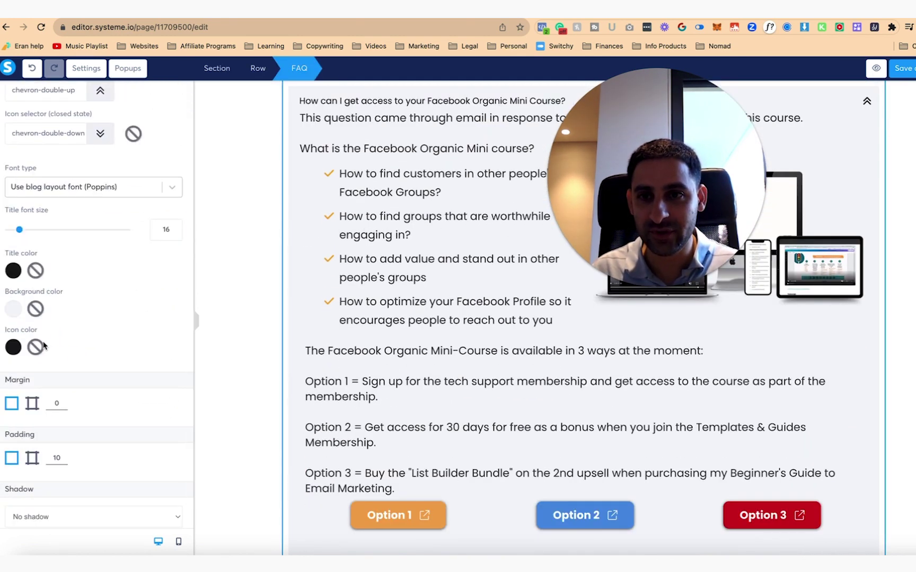
scroll(95, 334, "up", 1)
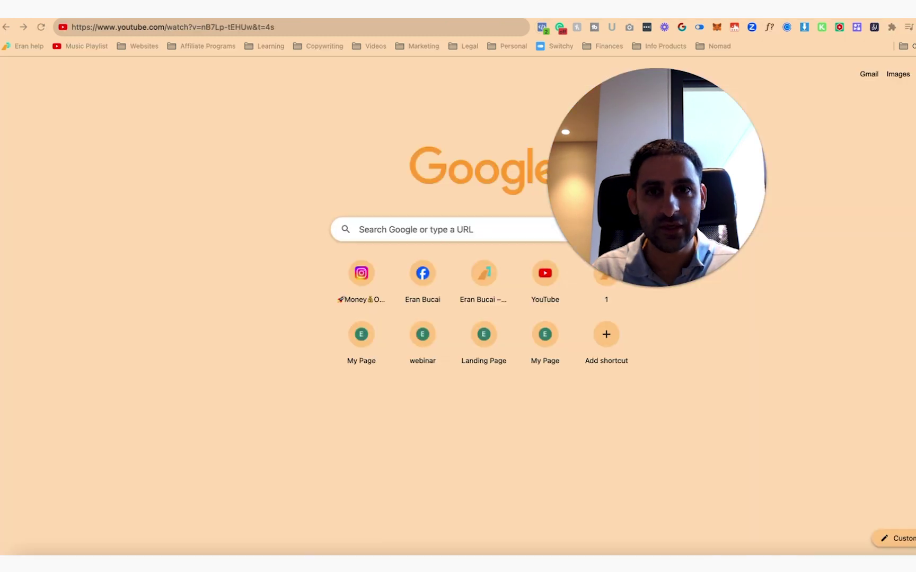
left_click(392, 28)
type("brand.eranbucai.com")
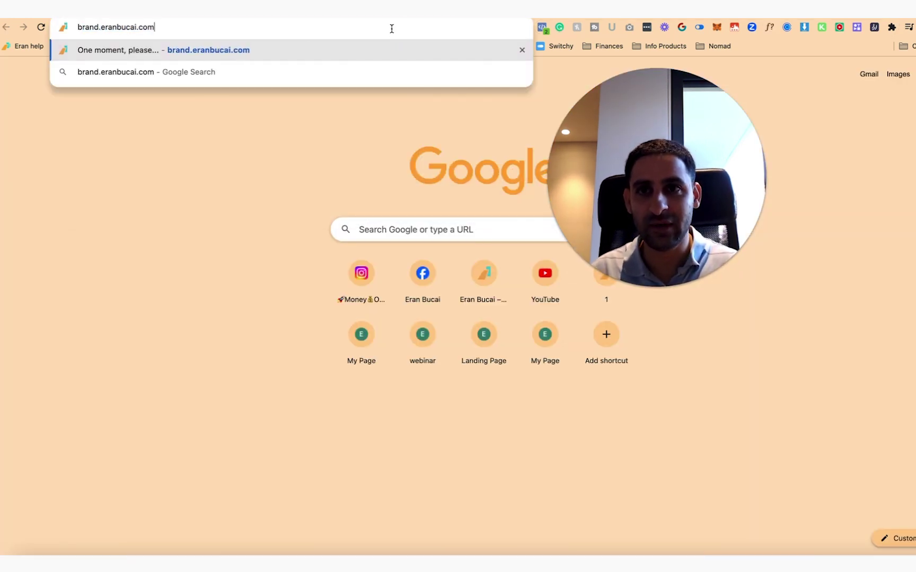
key("Return")
scroll(315, 204, "down", 15)
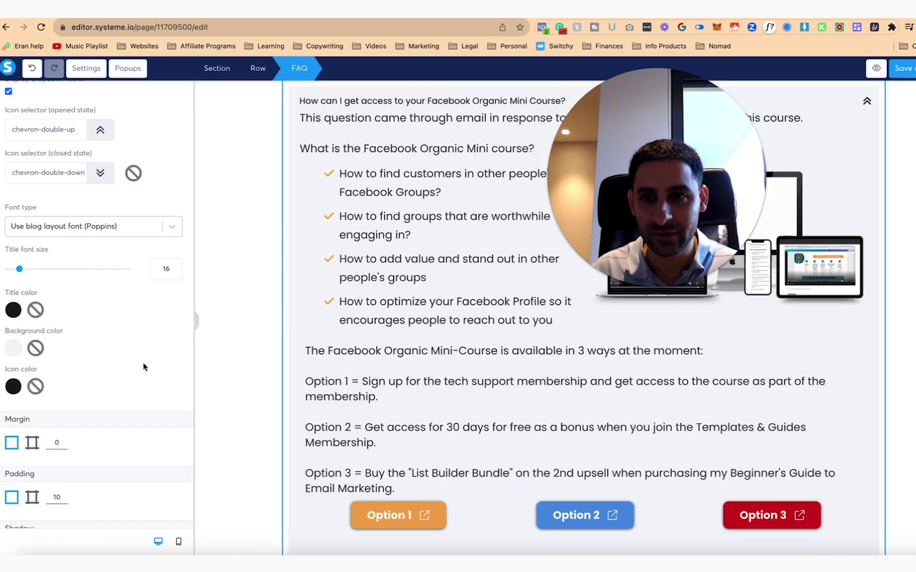
- Set the FAQ element's background colour to #FFF0DF
left_click(16, 349)
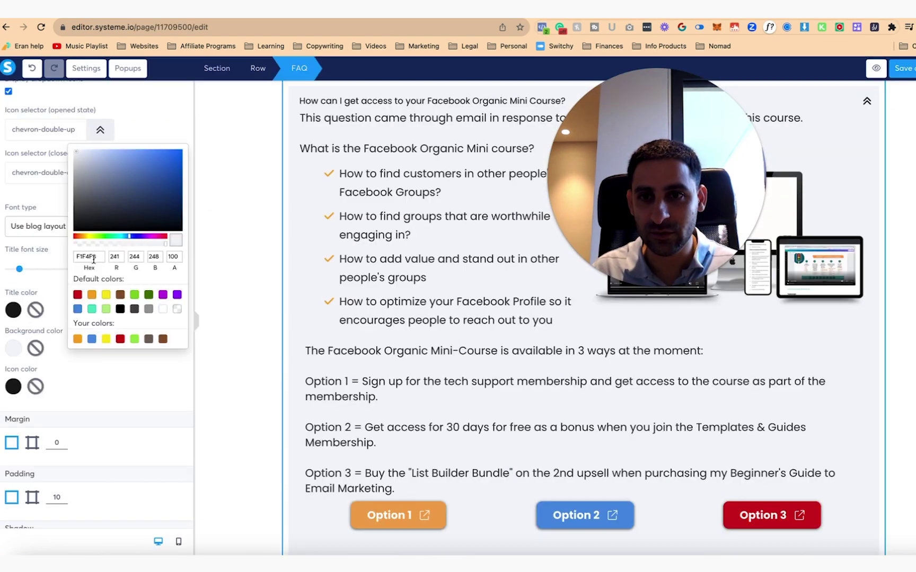
type("#fff0df")
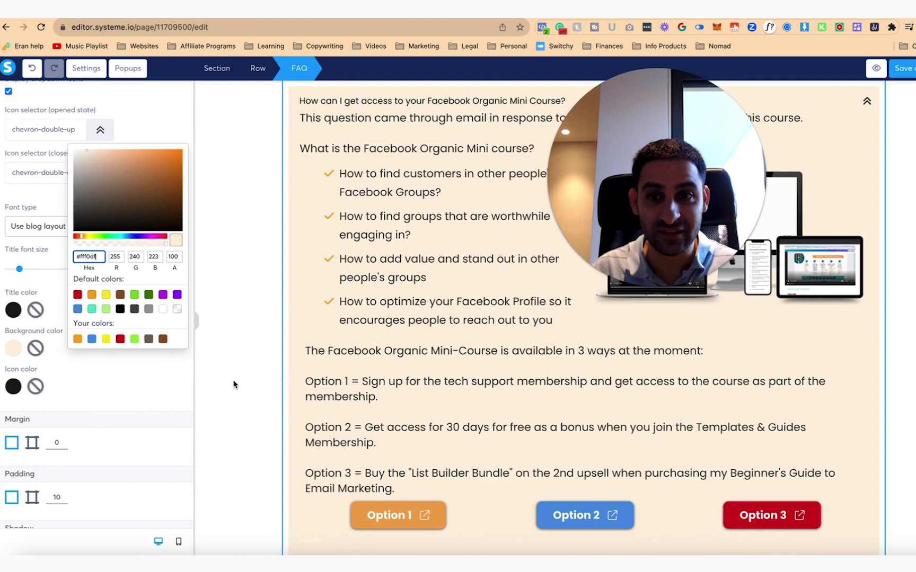
left_click(128, 388)
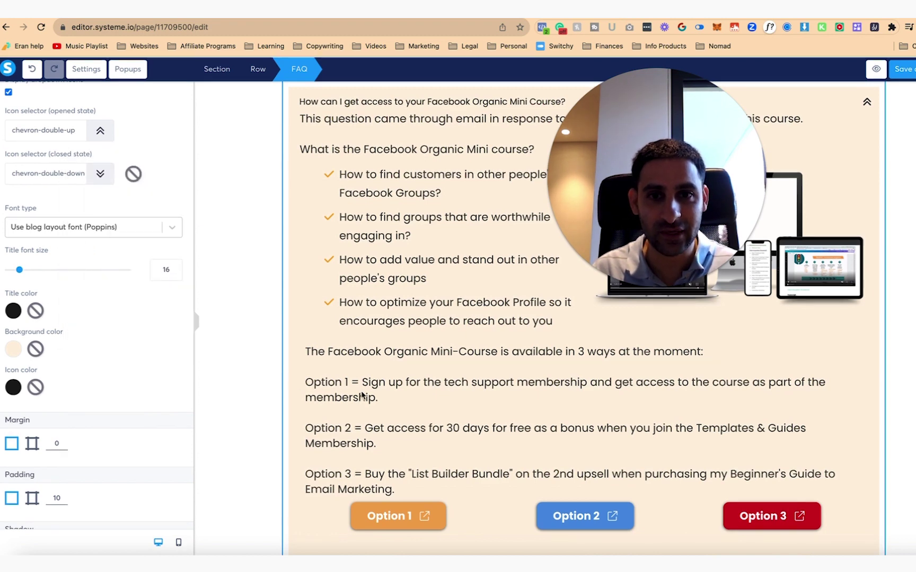
scroll(364, 396, "up", 4)
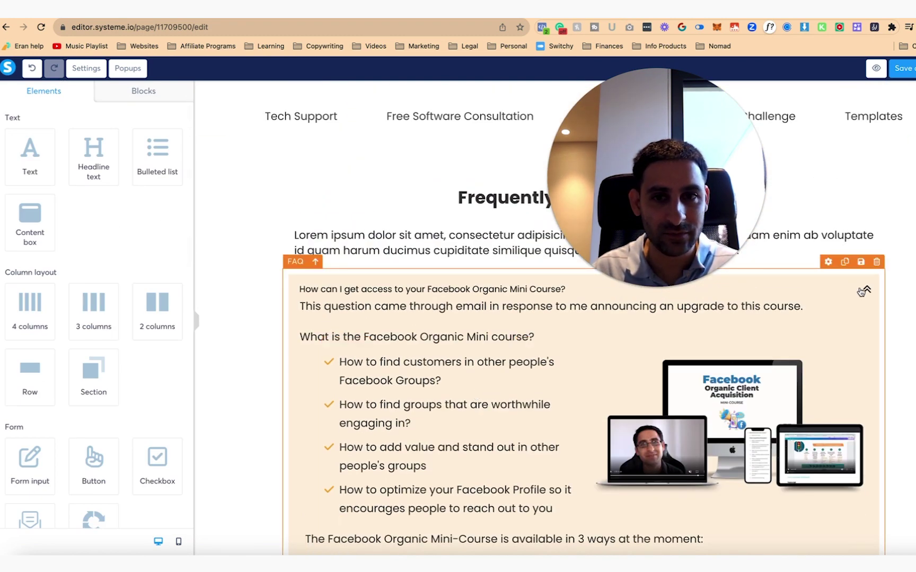
- Copy the Primary colour #F1A54D from the brand page and apply it as the FAQ's icon colour
left_click(514, 292)
scroll(123, 364, "down", 2)
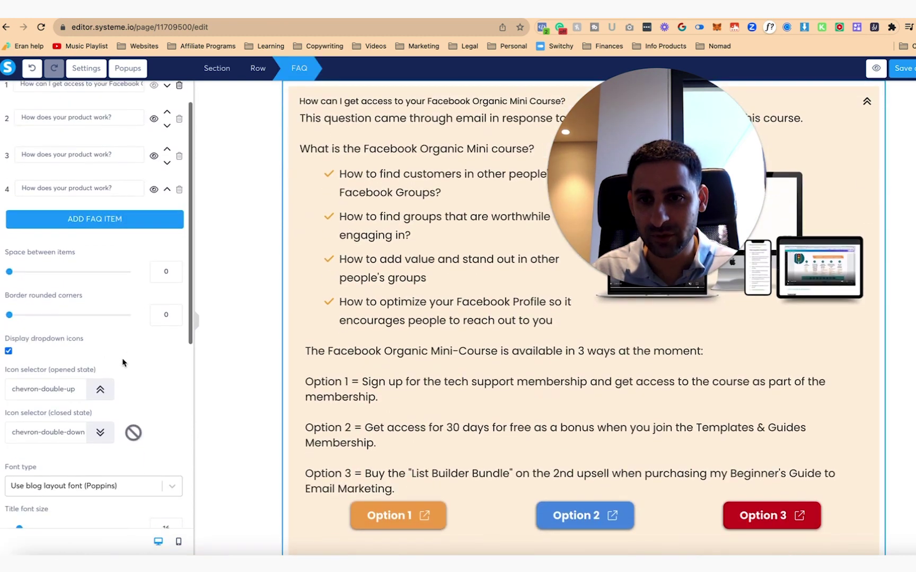
scroll(123, 363, "down", 5)
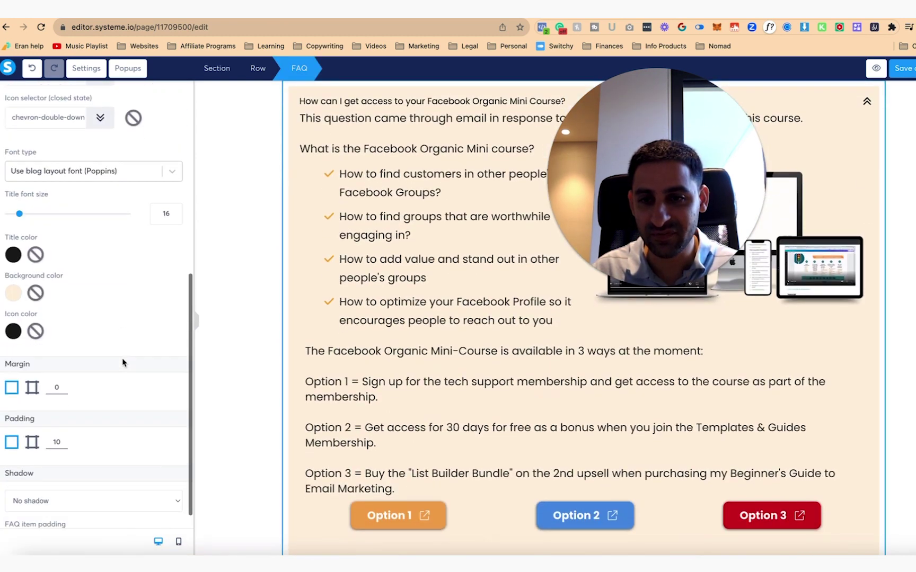
left_click(13, 333)
key("ctrl+Tab")
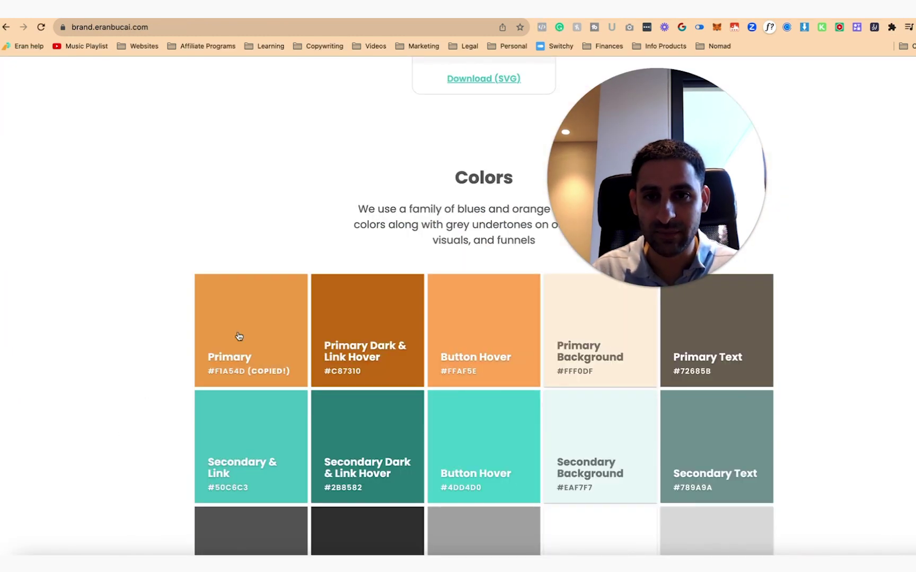
key("ctrl+shift+Tab")
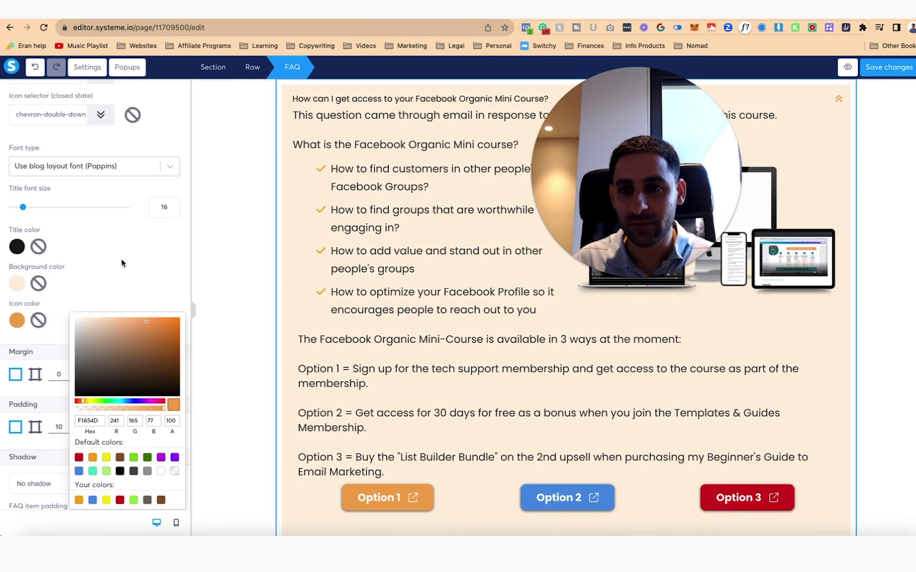
left_click(121, 264)
- Set the font size of the FAQ titles to 20
scroll(159, 292, "up", 3)
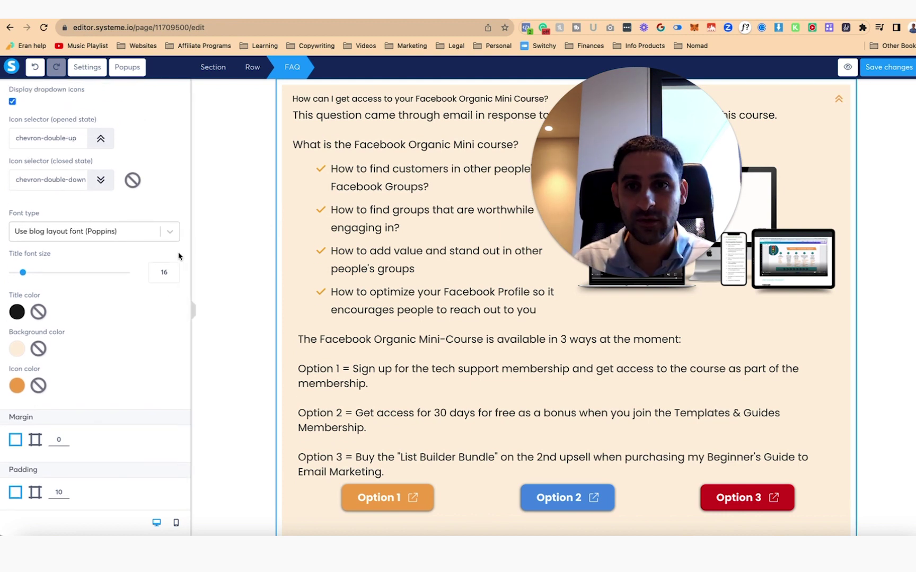
double_click(164, 272)
type("20")
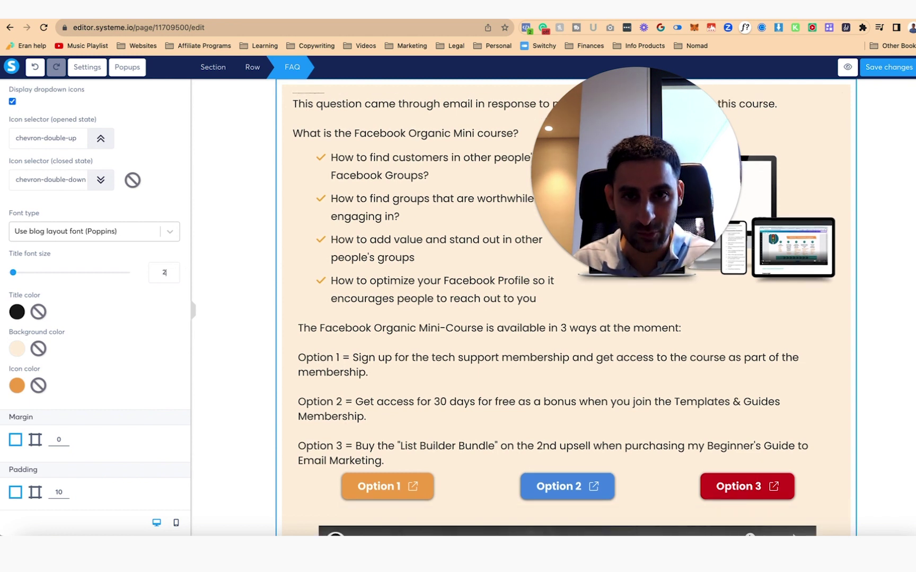
- Set the FAQ titles' font to Poppins from Google Fonts in the Bold 700 style
left_click(170, 232)
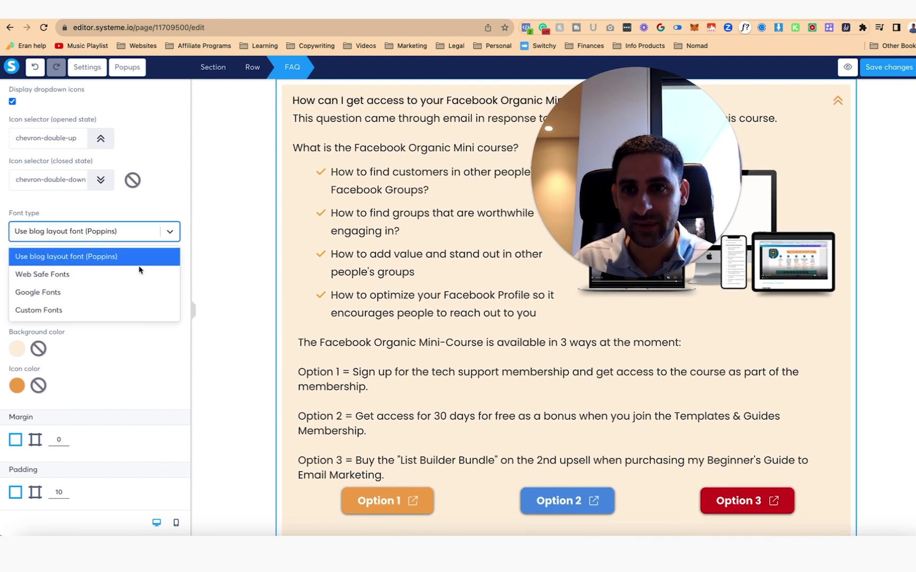
left_click(127, 292)
left_click(127, 259)
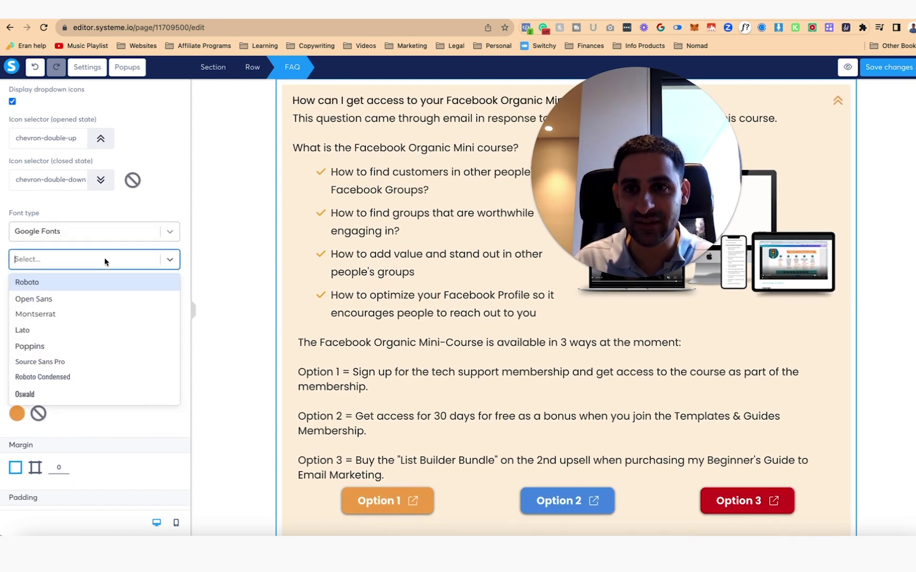
left_click(94, 346)
left_click(101, 299)
left_click(53, 429)
left_click(891, 68)
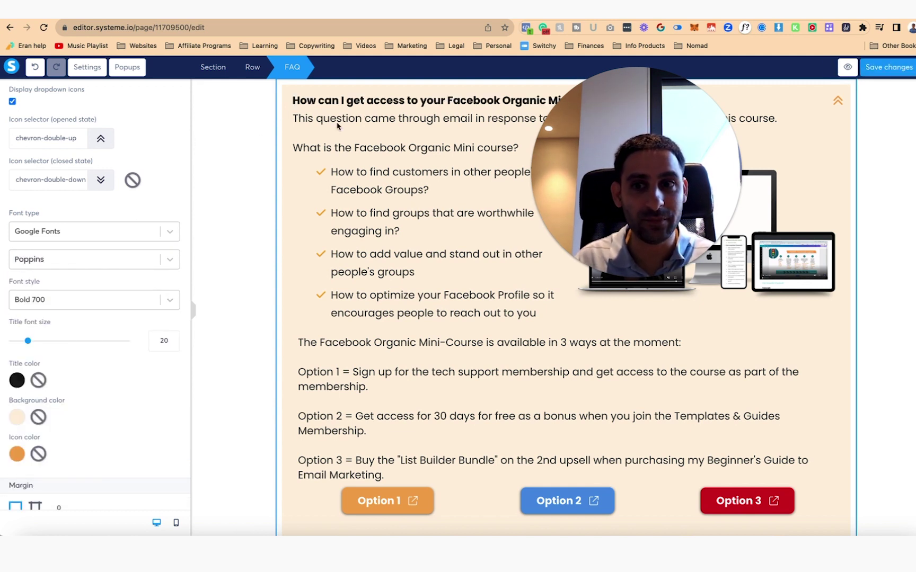
- Set the FAQ title colour to #F1A54D and increase the title font size to 22
left_click(18, 381)
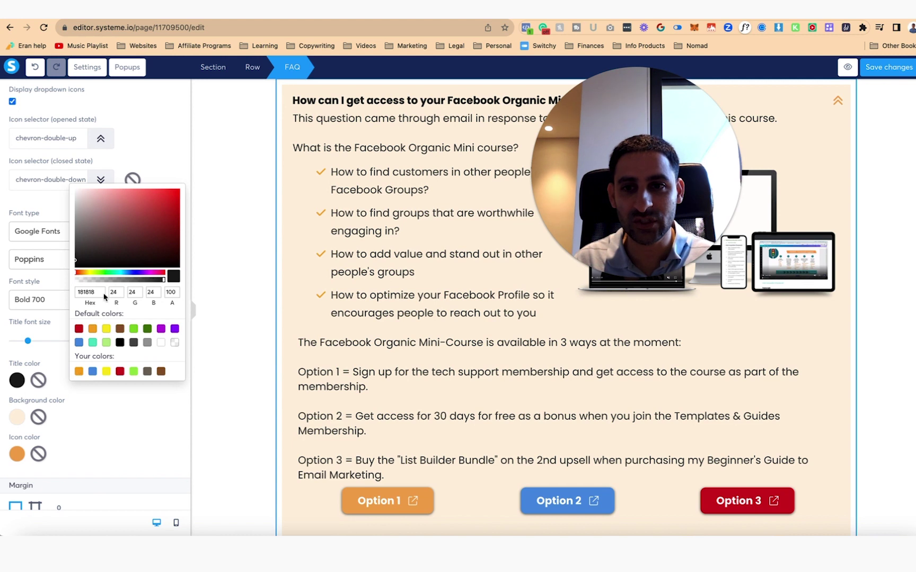
double_click(86, 293)
type("#F1A54D")
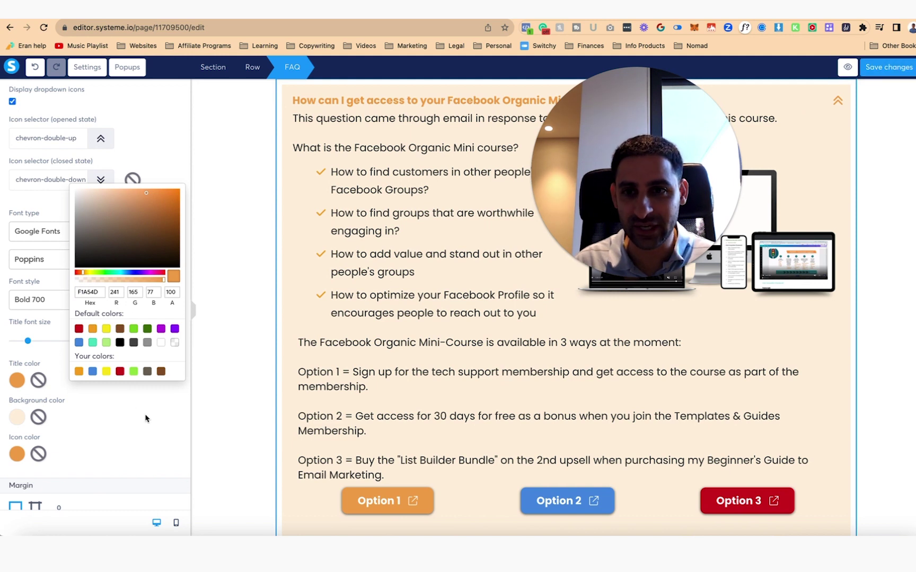
left_click(188, 316)
left_click(172, 338)
left_click(172, 338)
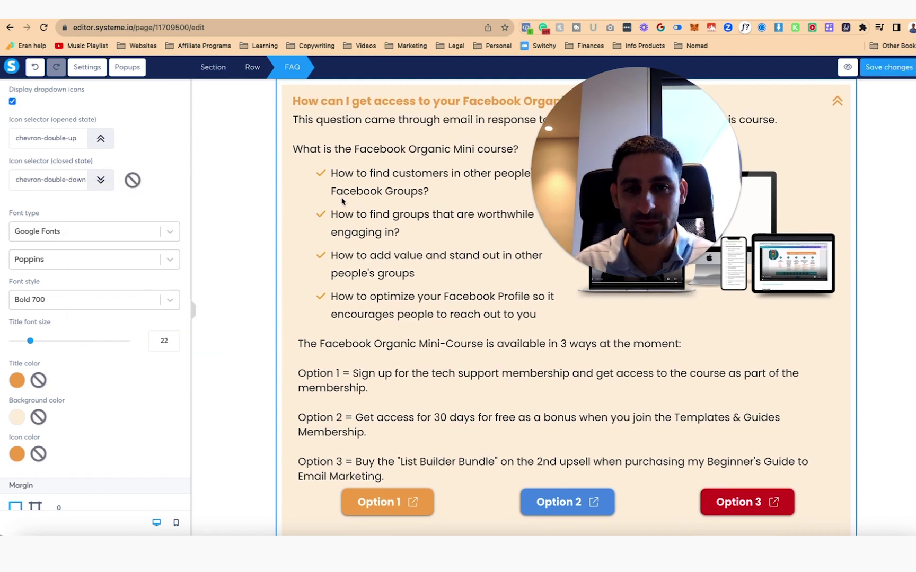
left_click(356, 174)
left_click(358, 121)
left_click(358, 121)
key("Escape")
left_click(398, 344)
scroll(431, 380, "down", 5)
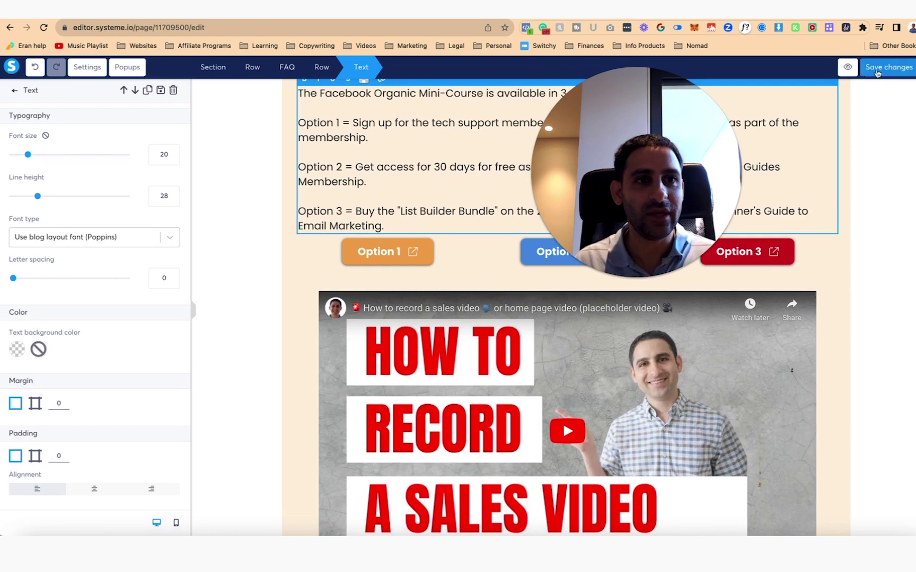
- Preview the page and expand the Facebook Organic Mini Course question to review its full answer
left_click(850, 68)
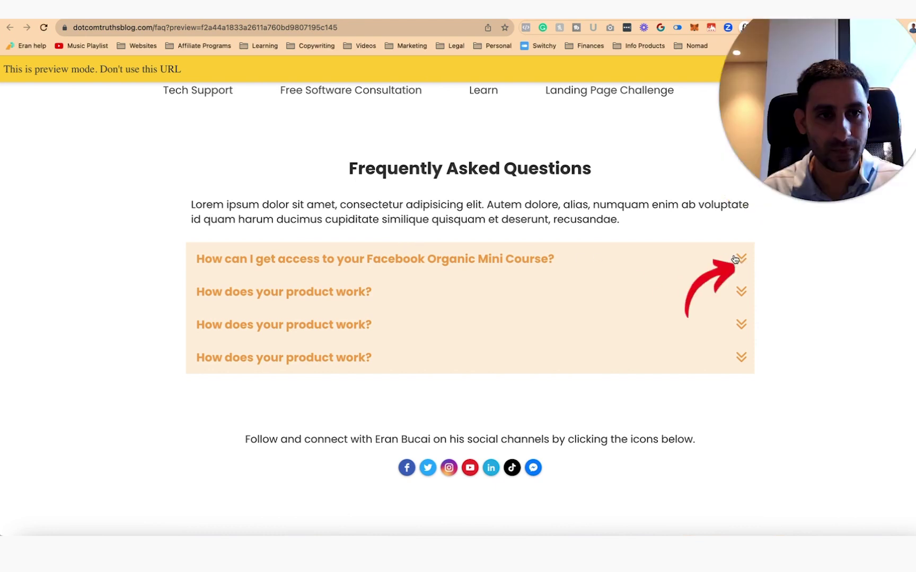
left_click(740, 259)
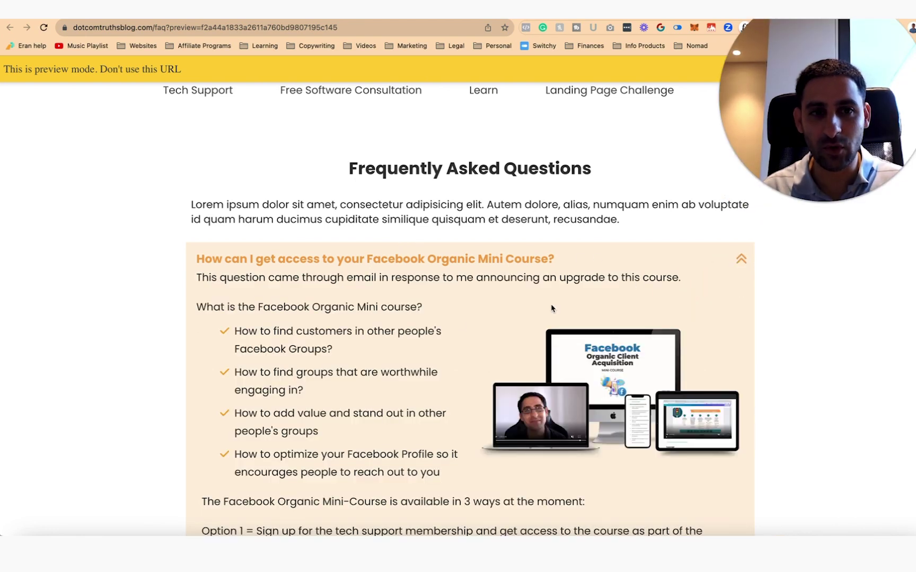
scroll(450, 321, "down", 15)
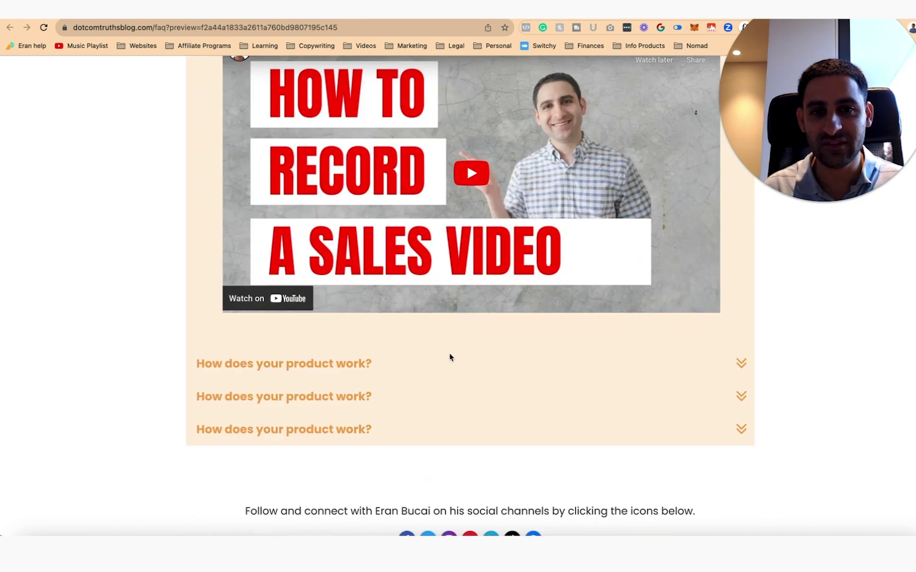
scroll(450, 360, "down", 5)
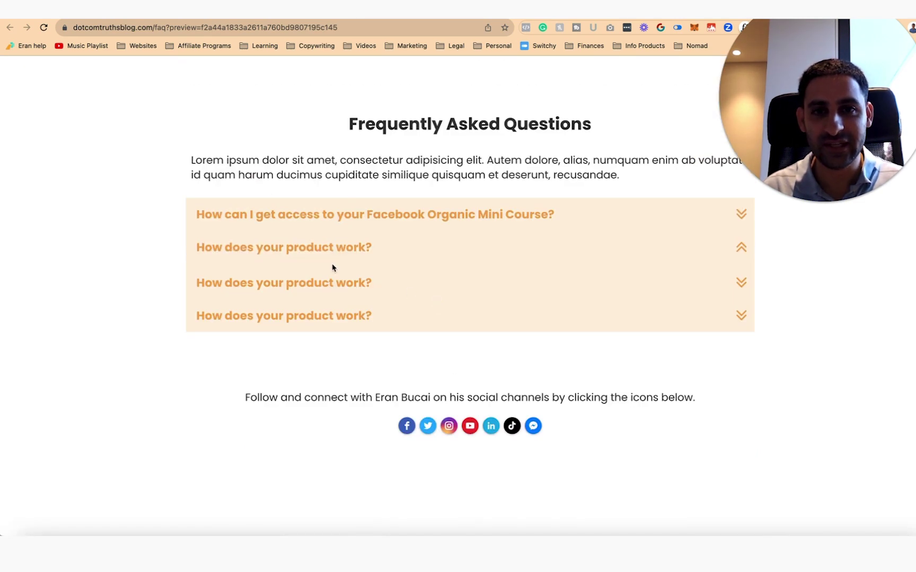
- Test expanding and collapsing the remaining FAQ questions in the preview, and reopen the first one
left_click(335, 296)
left_click(339, 297)
left_click(342, 326)
left_click(341, 318)
left_click(338, 286)
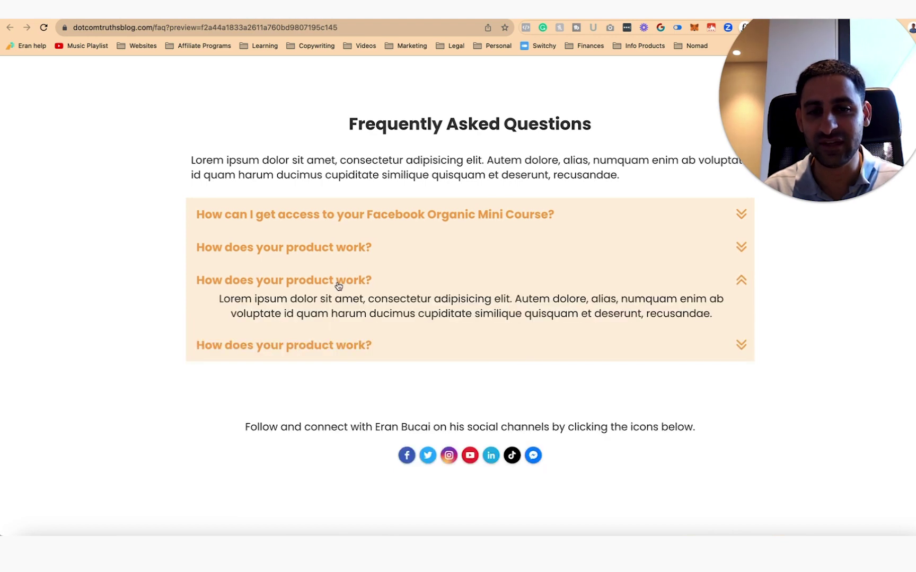
left_click(350, 212)
scroll(339, 286, "down", 5)
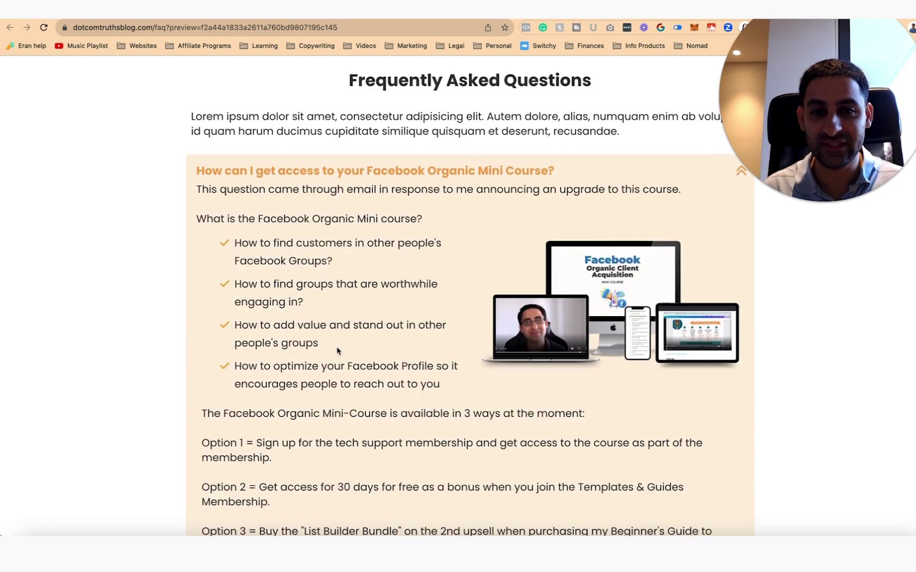
scroll(358, 274, "up", 3)
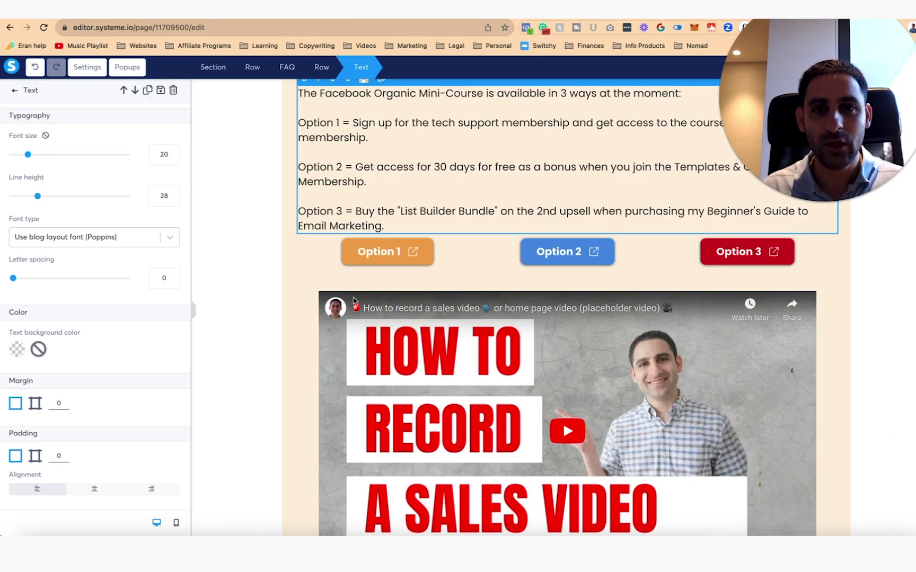
- Return to the page editor and reopen the settings of the FAQ element
left_click(306, 284)
scroll(306, 283, "up", 7)
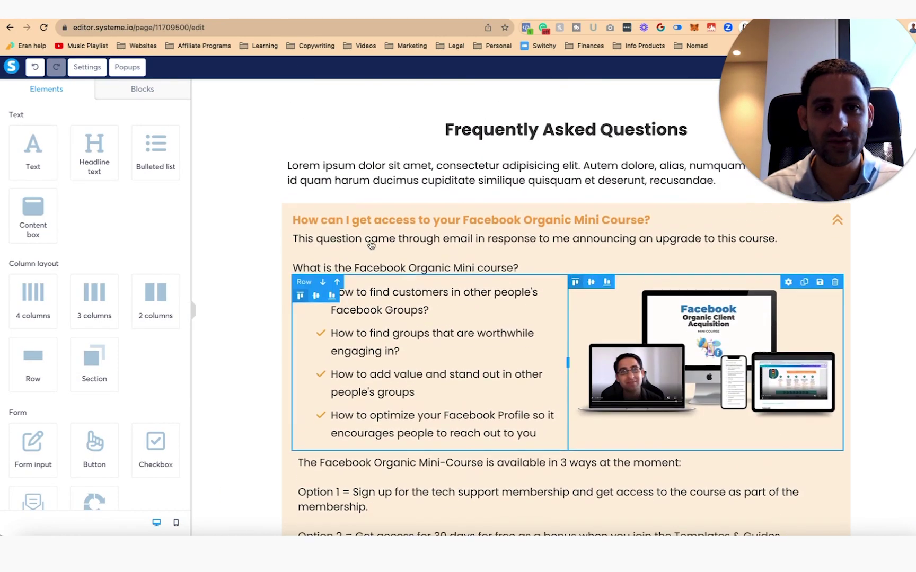
left_click(395, 258)
scroll(388, 254, "down", 3)
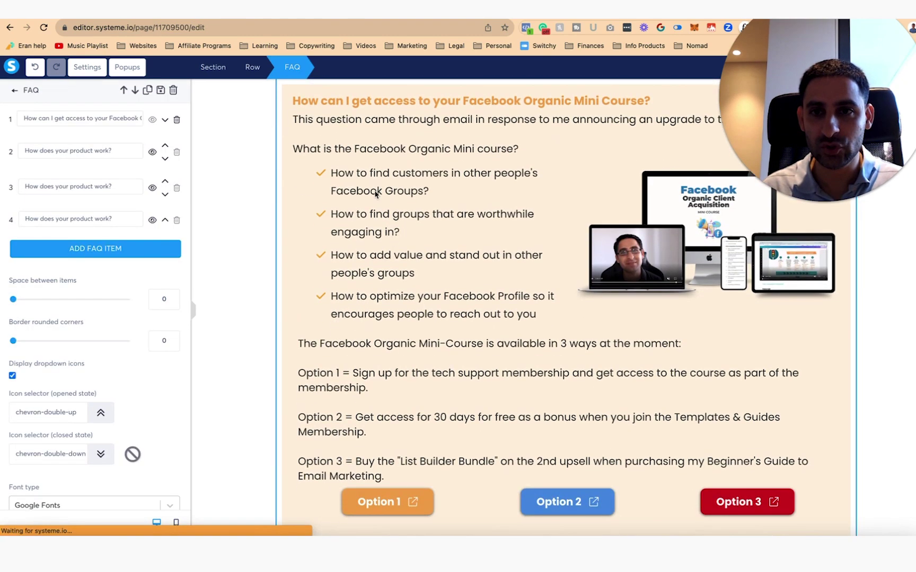
- Set a uniform margin of 30 around the introductory text of the Facebook Organic Mini Course answer
left_click(377, 144)
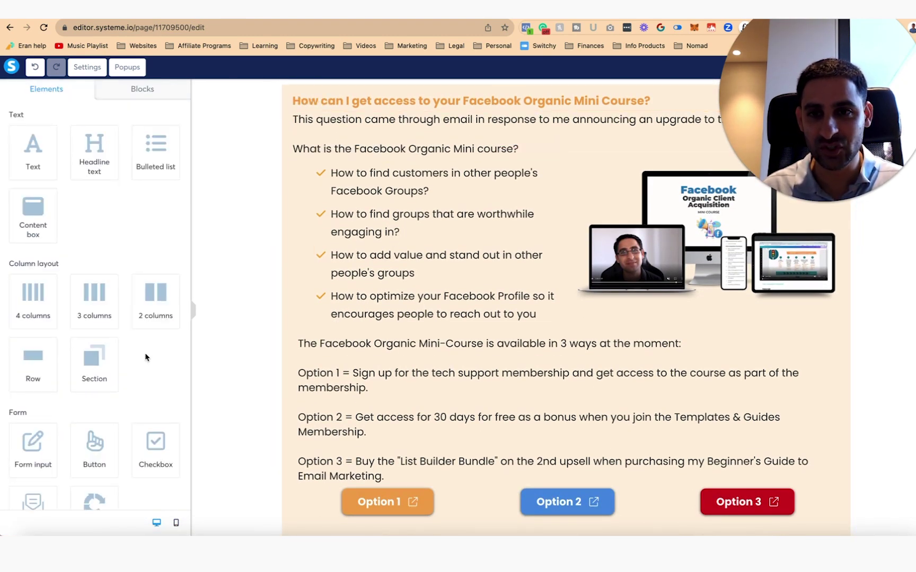
left_click(376, 146)
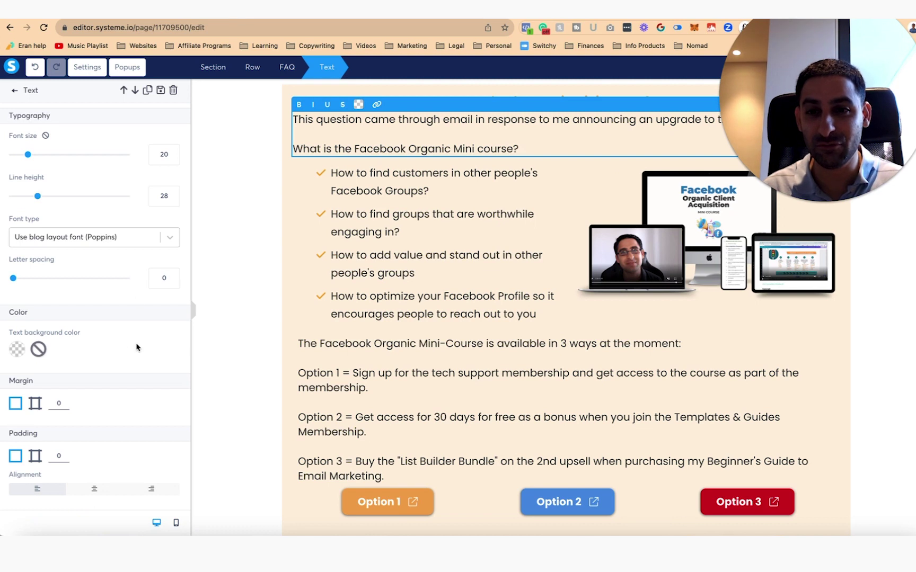
left_click(35, 403)
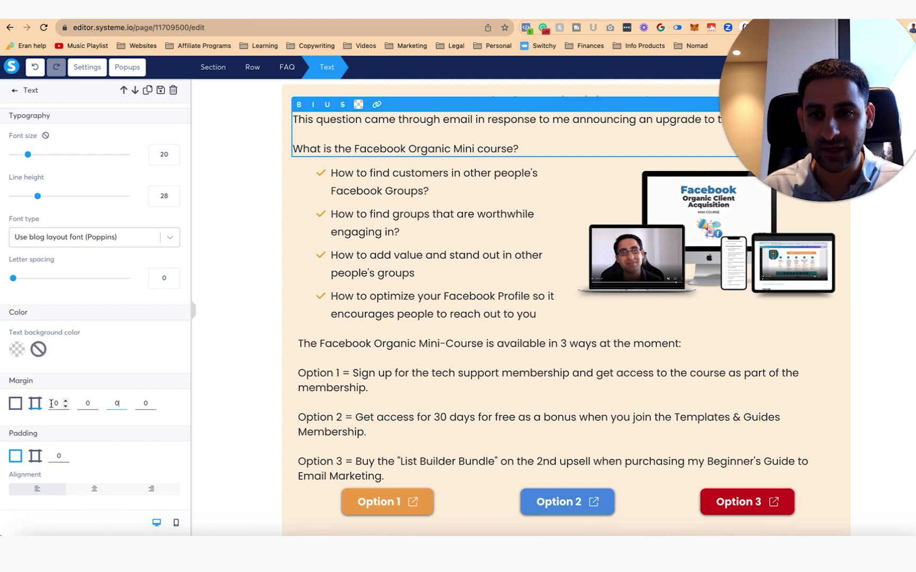
scroll(320, 282, "up", 1)
key("Escape")
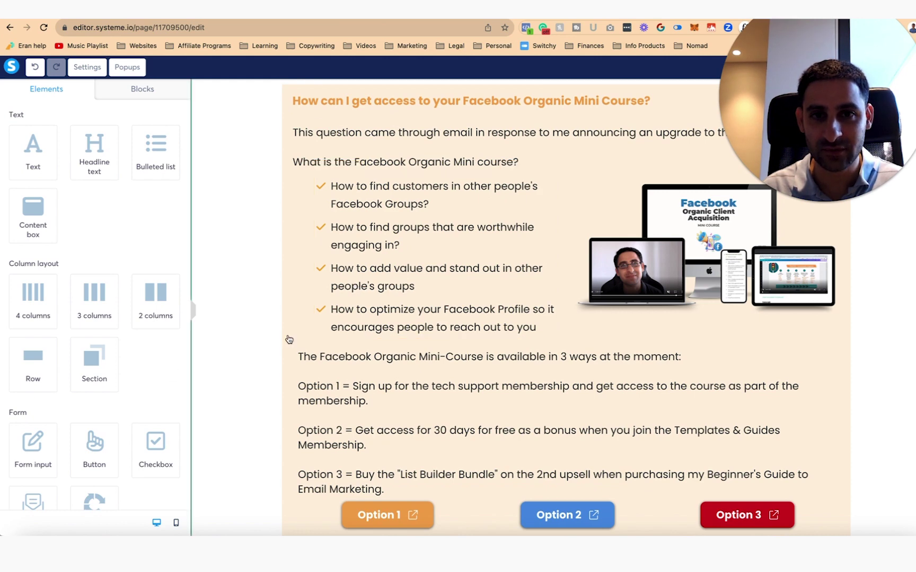
left_click(328, 153)
left_click(15, 404)
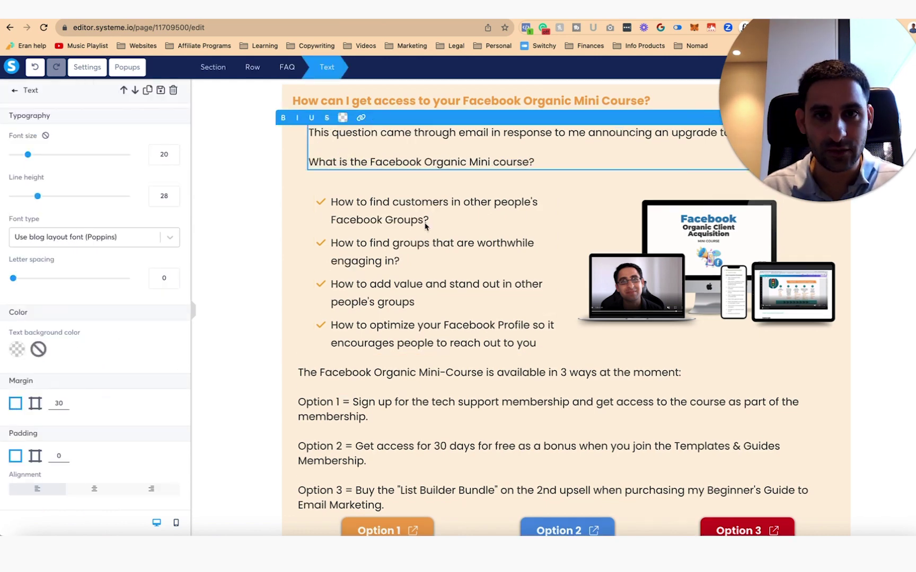
key("Escape")
- Set a margin of 30 around the text describing the three ways to get the Facebook Organic Mini-Course
left_click(347, 400)
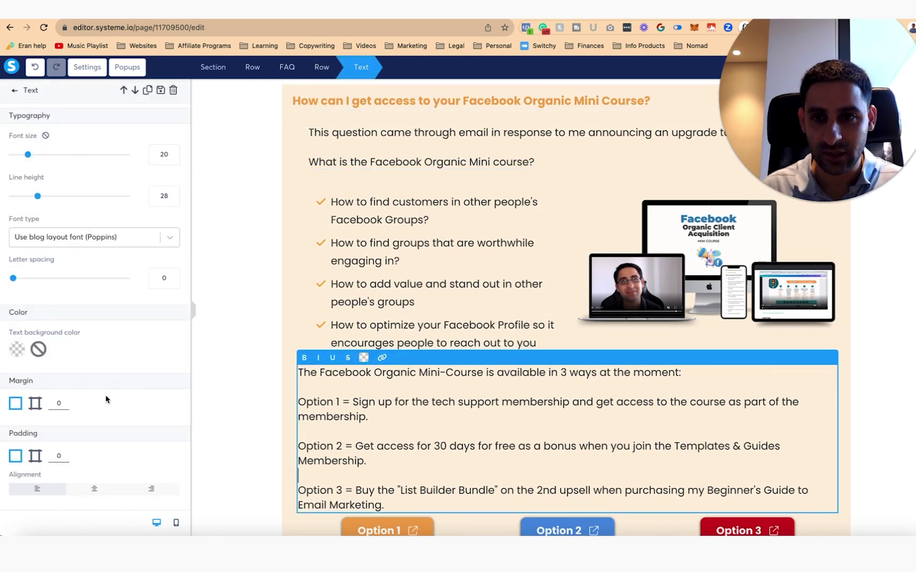
left_click(58, 403)
type("30")
key("Escape")
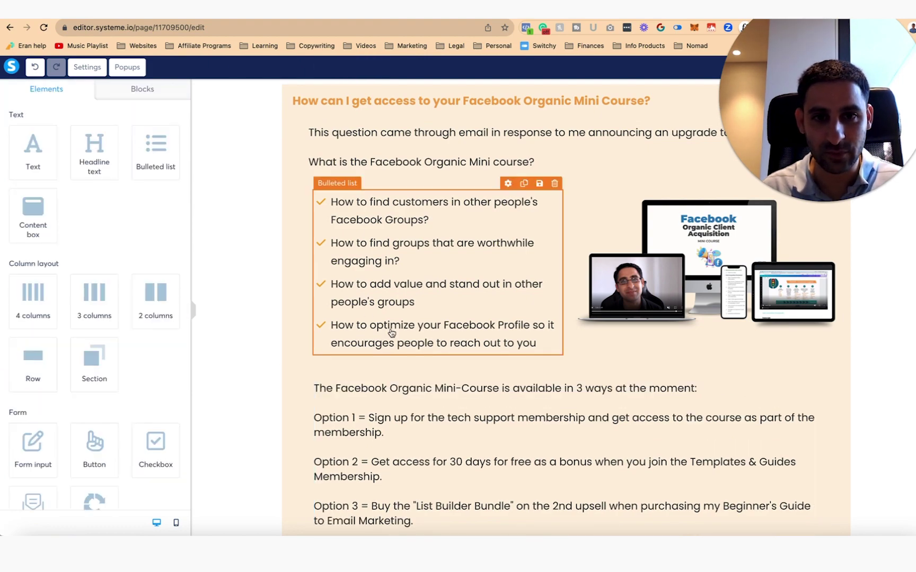
- Open the FAQ element's settings and expand the second question to show its empty answer area
scroll(419, 375, "down", 4)
scroll(418, 365, "down", 5)
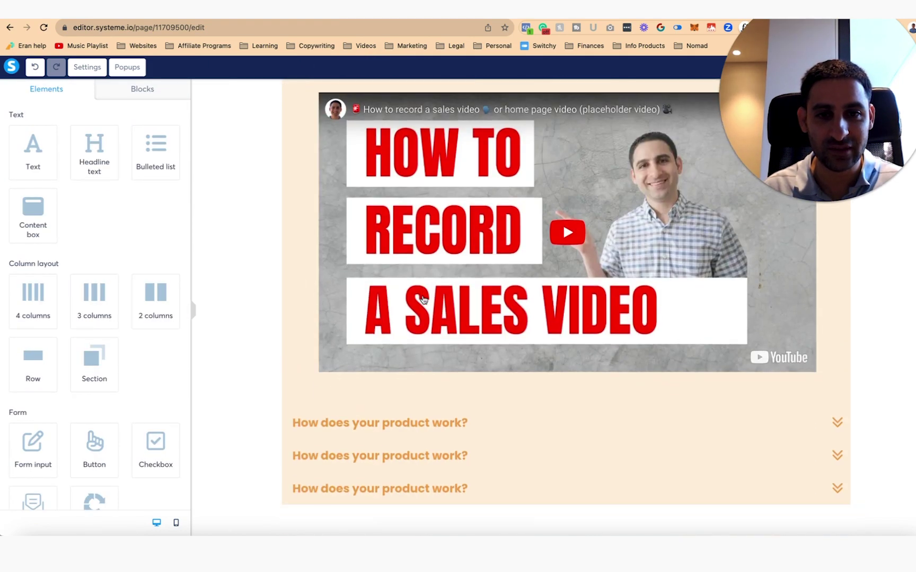
scroll(424, 300, "up", 10)
scroll(424, 300, "up", 3)
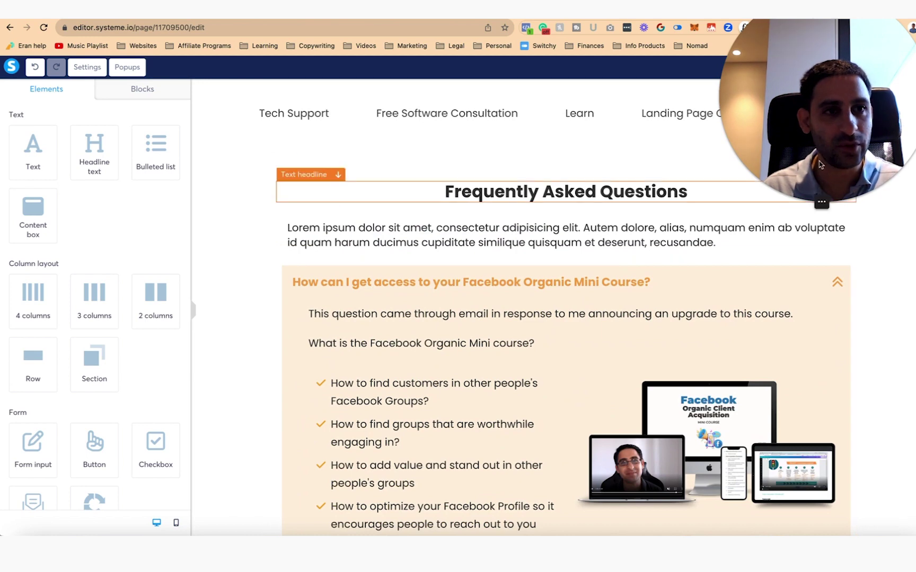
scroll(386, 287, "down", 14)
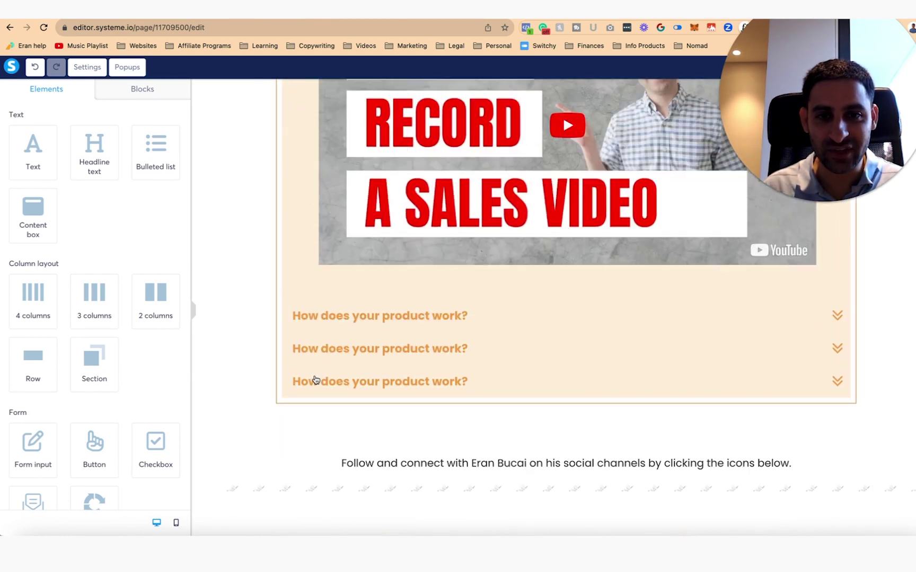
left_click(289, 321)
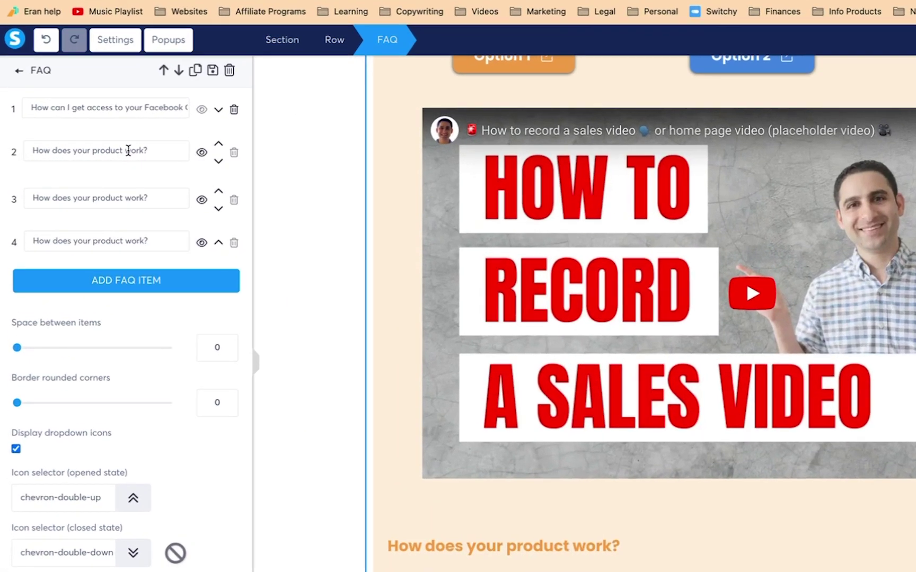
left_click(128, 151)
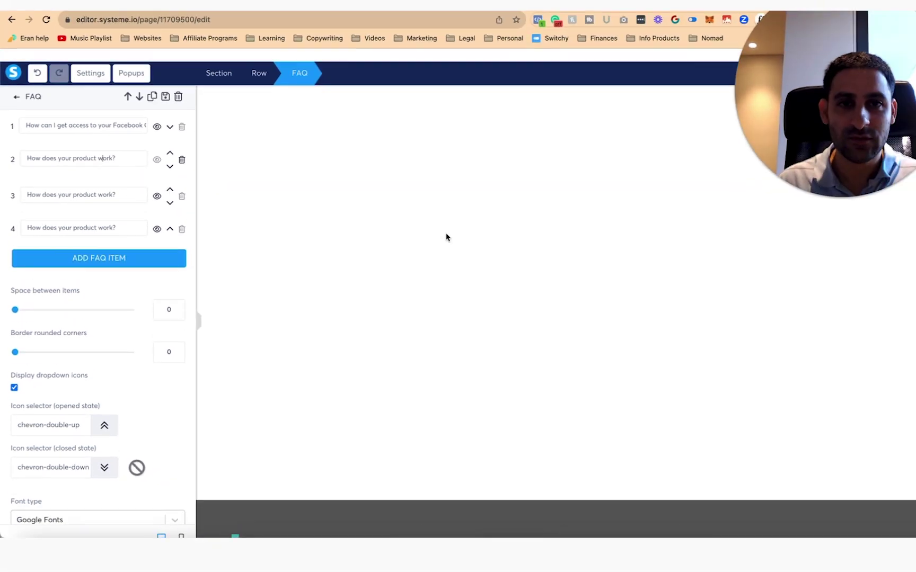
left_click(560, 269)
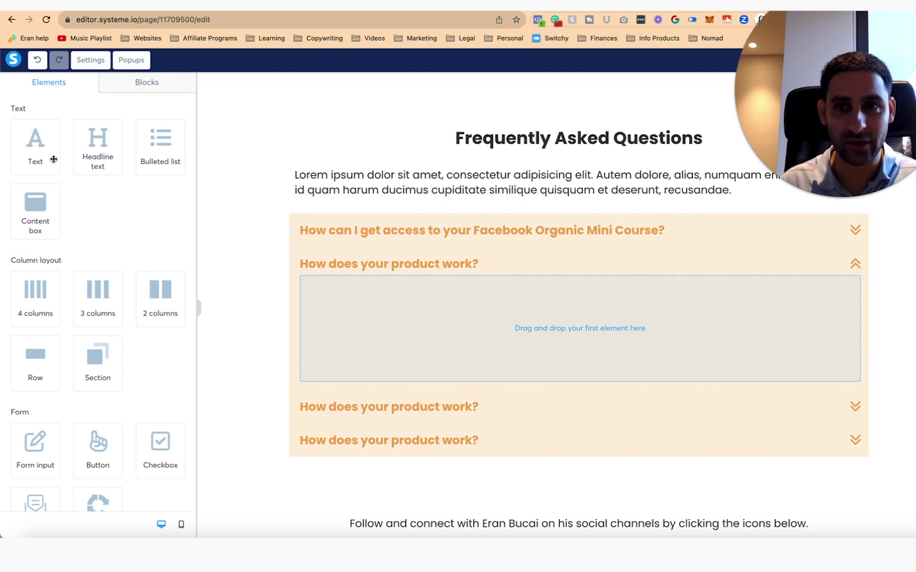
- Add a text element to the second question's answer area, left-aligned with a margin of 30
left_click_drag(53, 159, 385, 303)
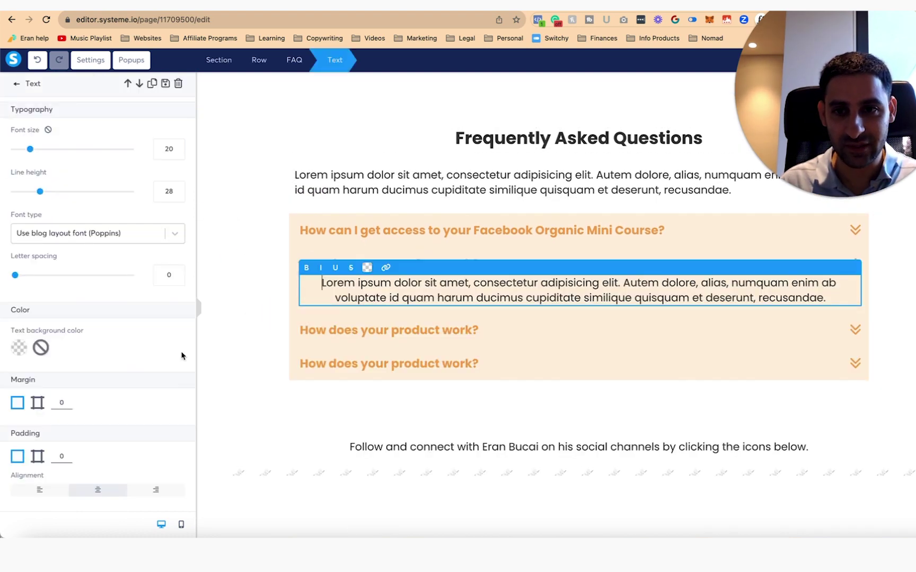
left_click(39, 490)
left_click(56, 402)
type("30")
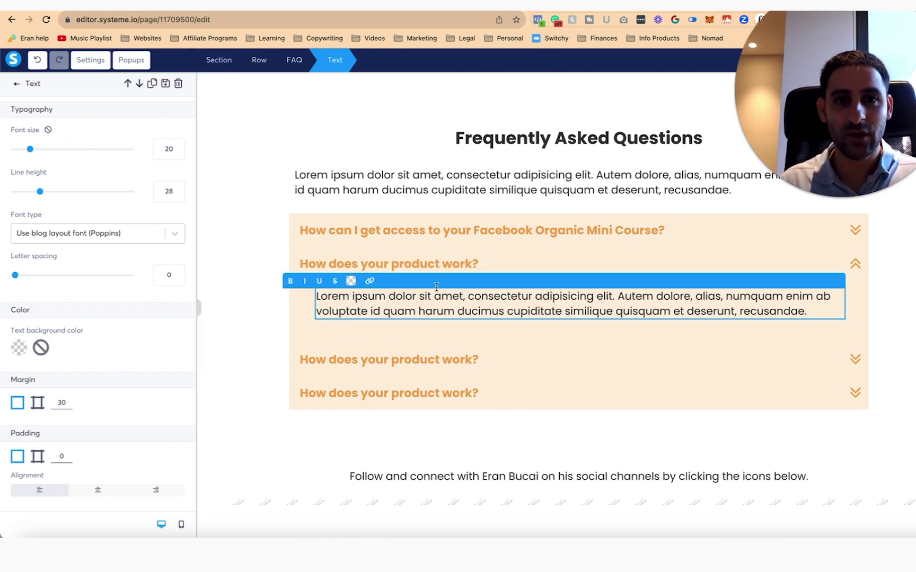
- Rename the second FAQ question to "How come the bonuses in the Templates membership expire after 30 days?"
left_click(439, 262)
left_click(439, 262)
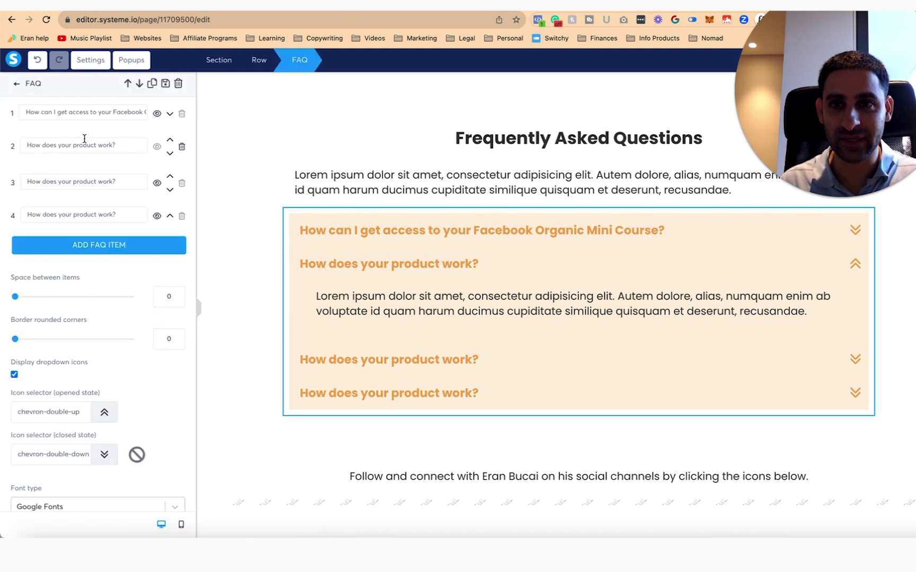
triple_click(113, 144)
type("How come the")
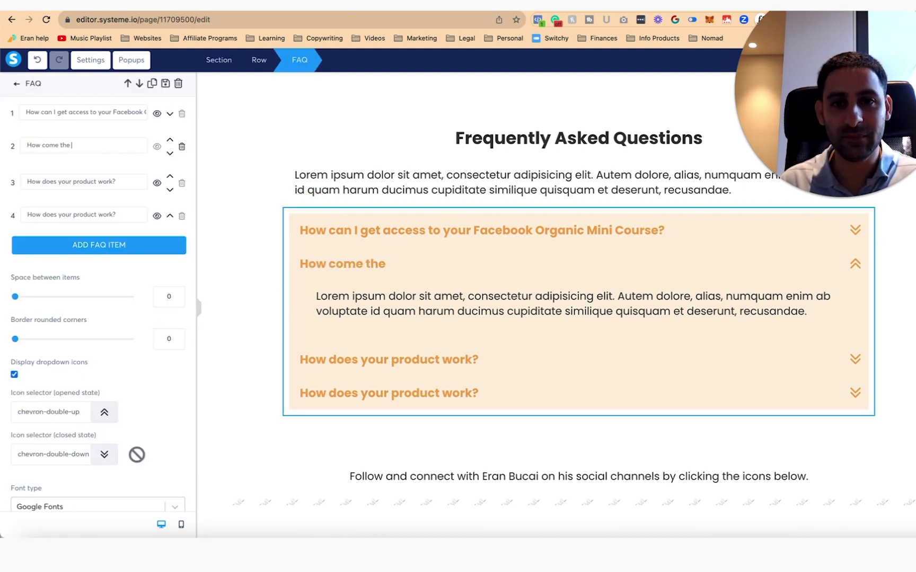
type(" bonuses inthe")
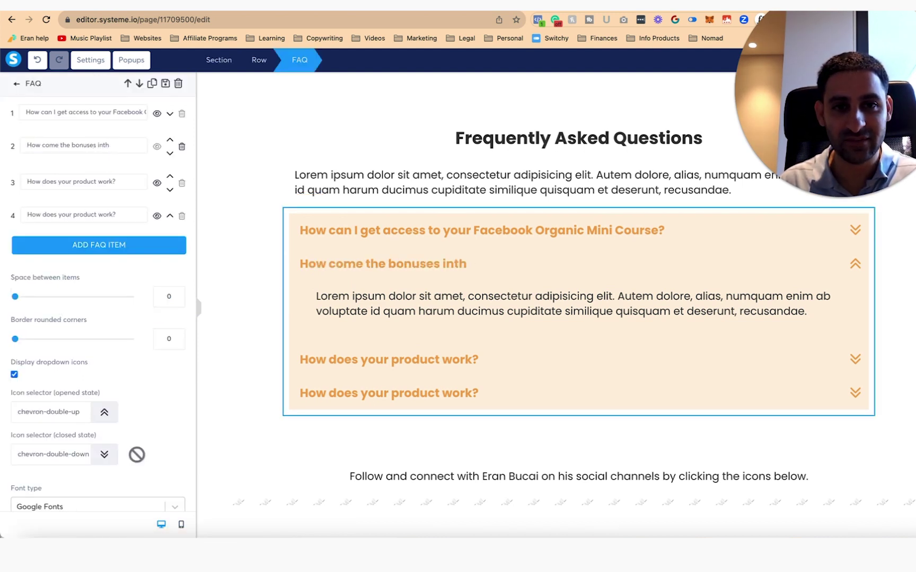
key("BackSpace")
key("BackSpace")
type("the Templates membership expire after 30 days?")
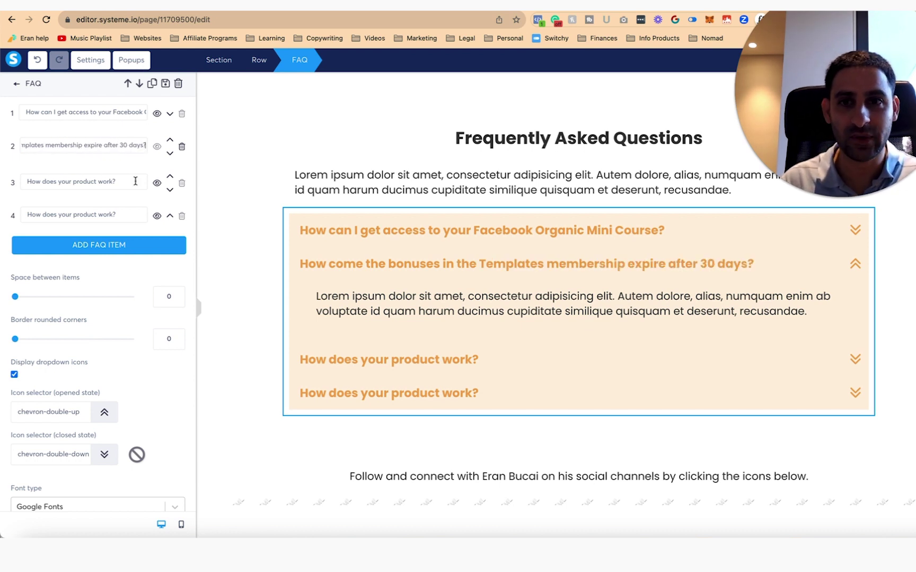
- Replace the placeholder answer with "This question came in an email reply from someone on my list and I thought it was a great question that I wanted"
left_click(363, 303)
left_click(365, 302)
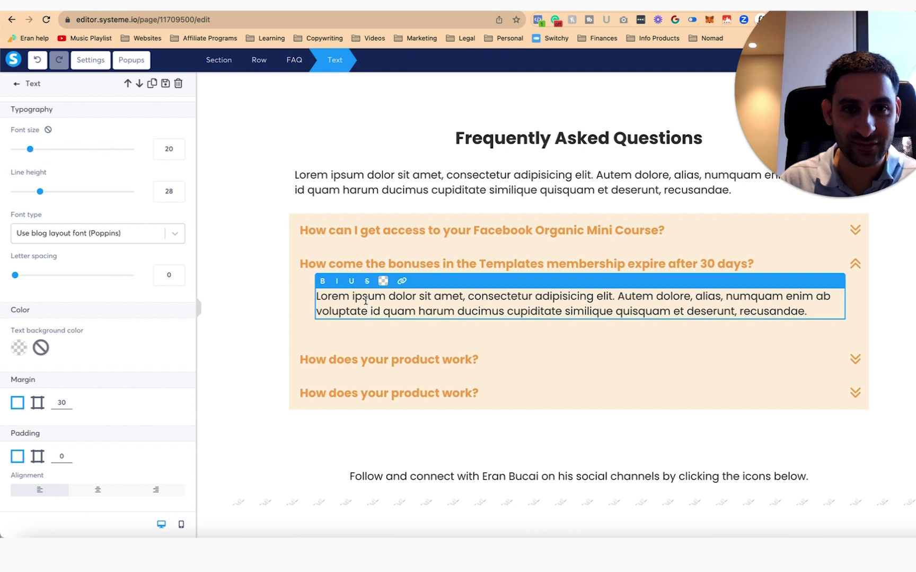
key("ctrl+a")
type("This question came in an email reply from someone on my list and I thought it was a great ")
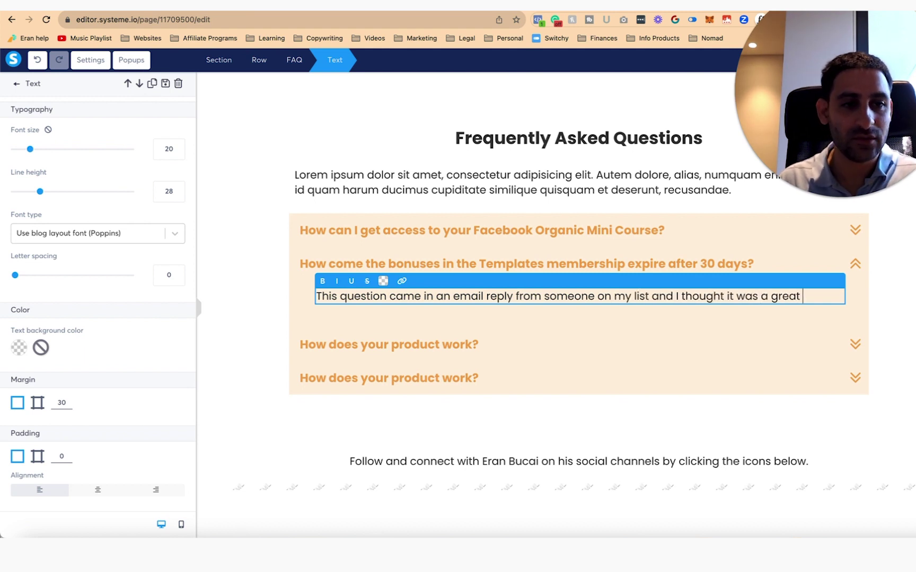
type("question that I wante")
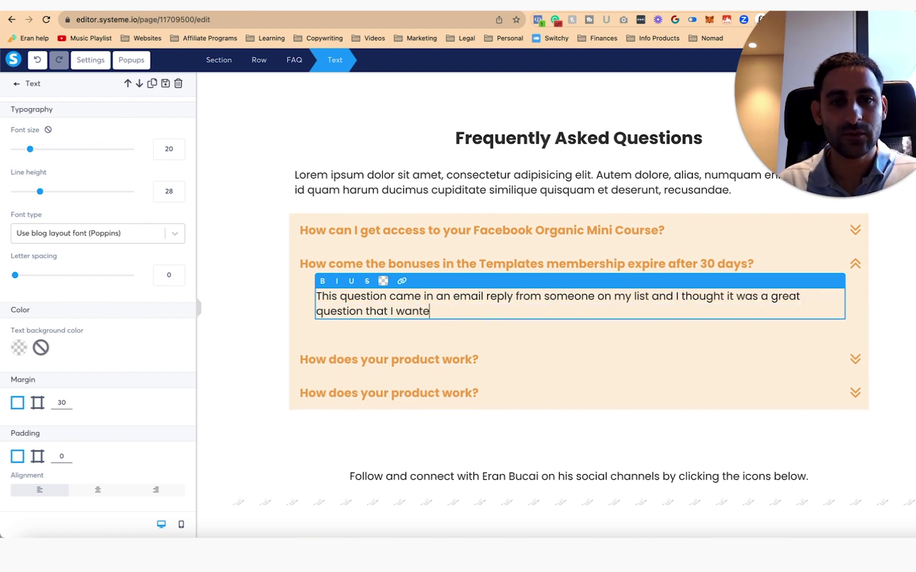
- Finish the answer's sentence with wanting to share the thought process and give insights on better positioning offers when trying to sell online as well
type("d to answer ith")
key("BackSpace")
type("with my thought ")
type("process but also give you ")
type("some insights on how you ")
type("to better position your ")
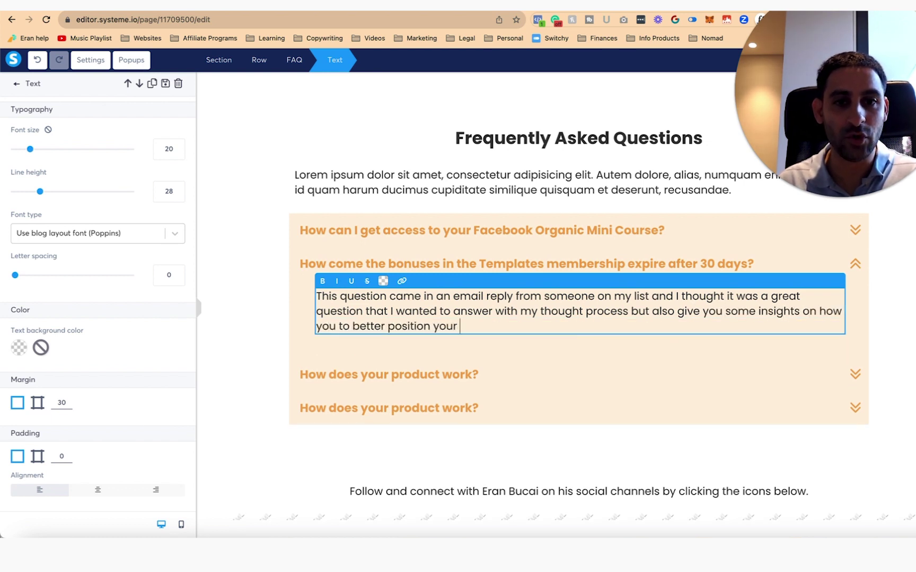
type("offers when you are t")
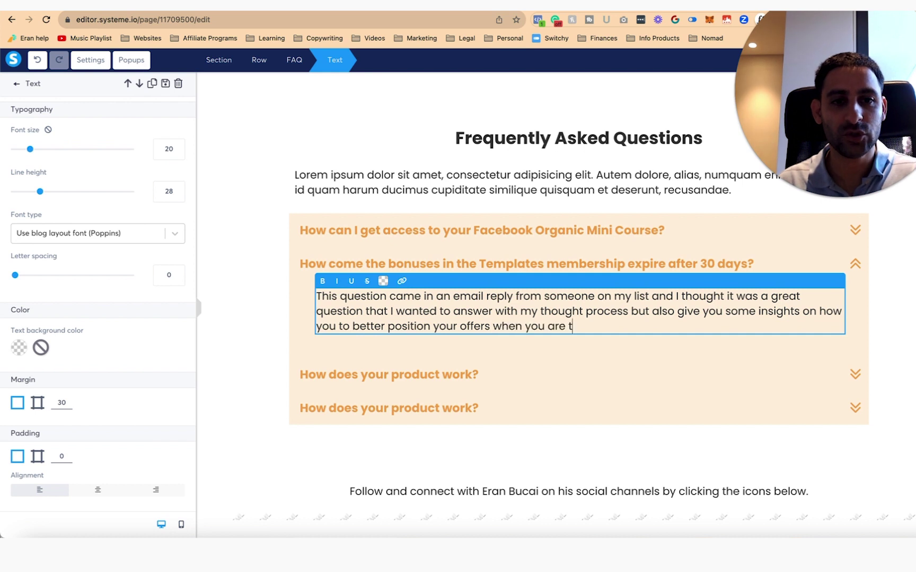
type("rying to sell online as well.")
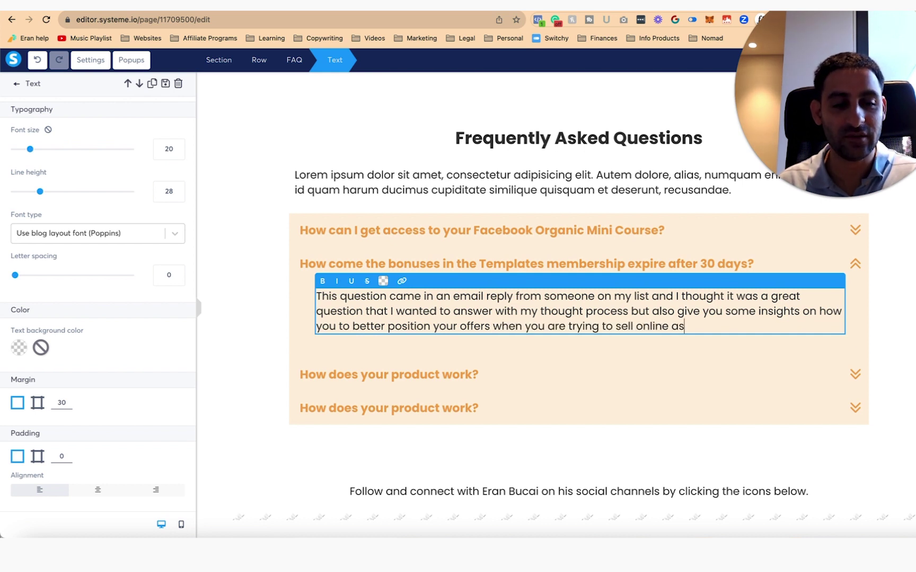
- Add a video element below the text in the second question's answer
left_click(15, 84)
scroll(105, 275, "down", 10)
left_click_drag(101, 329, 401, 334)
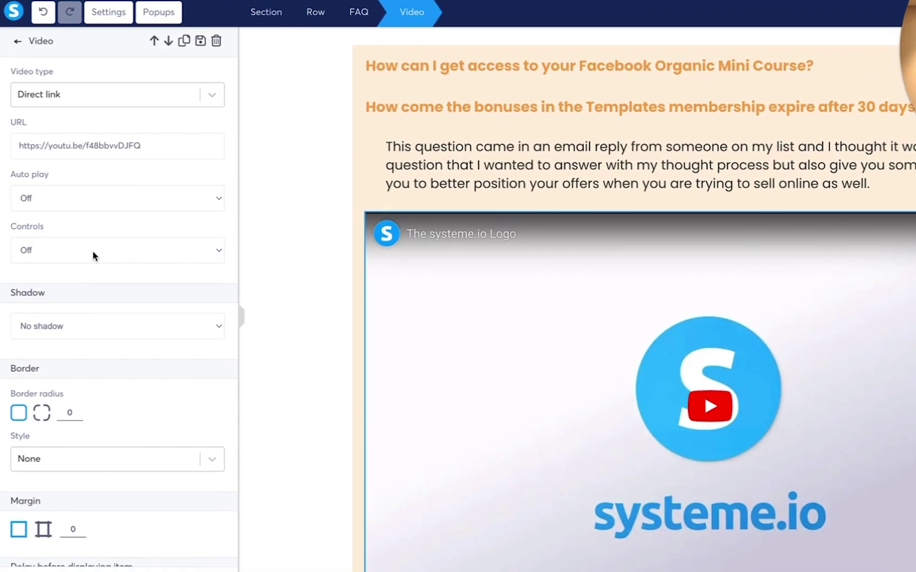
- Turn the new video's controls on, keep auto play off, and set its margin to 30
left_click(77, 194)
left_click(85, 155)
left_click(103, 202)
scroll(113, 244, "down", 3)
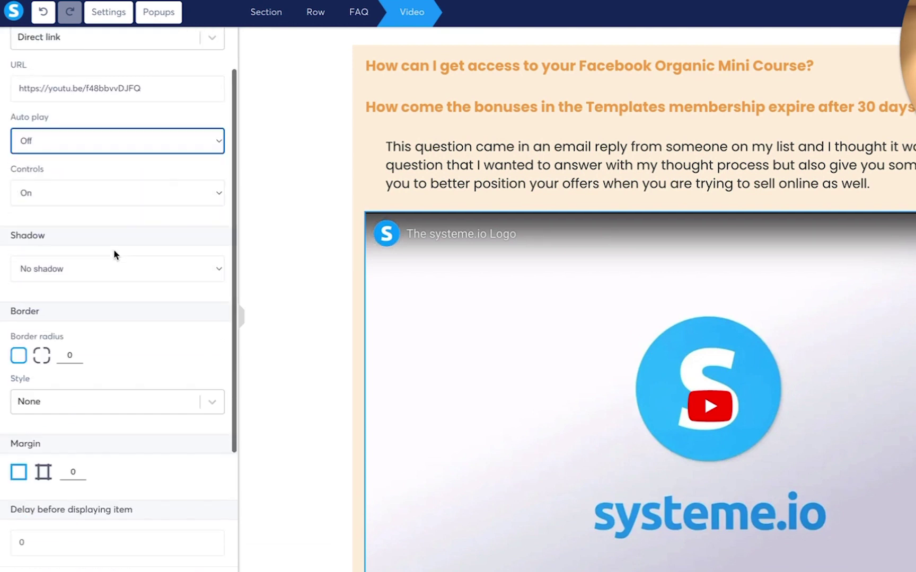
left_click(67, 440)
type("3")
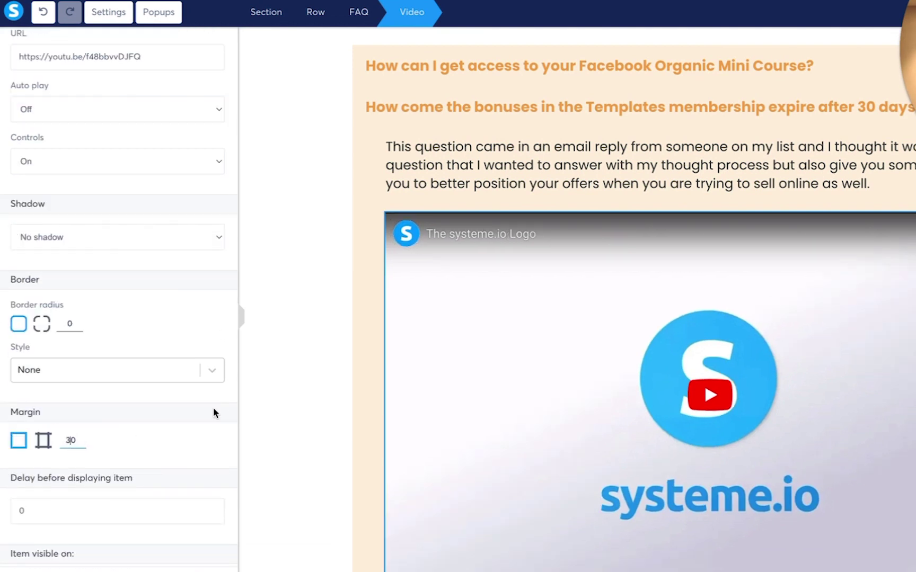
left_click(375, 318)
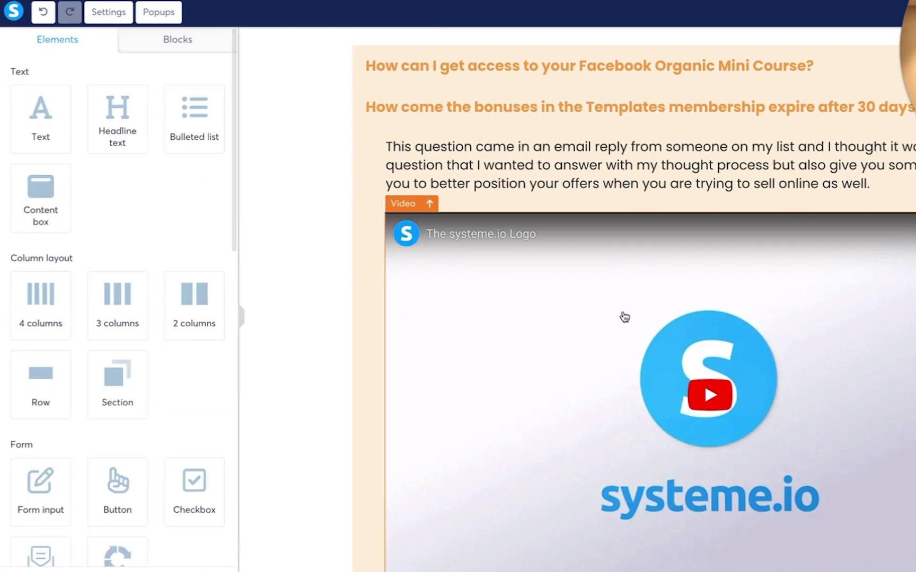
scroll(625, 320, "down", 4)
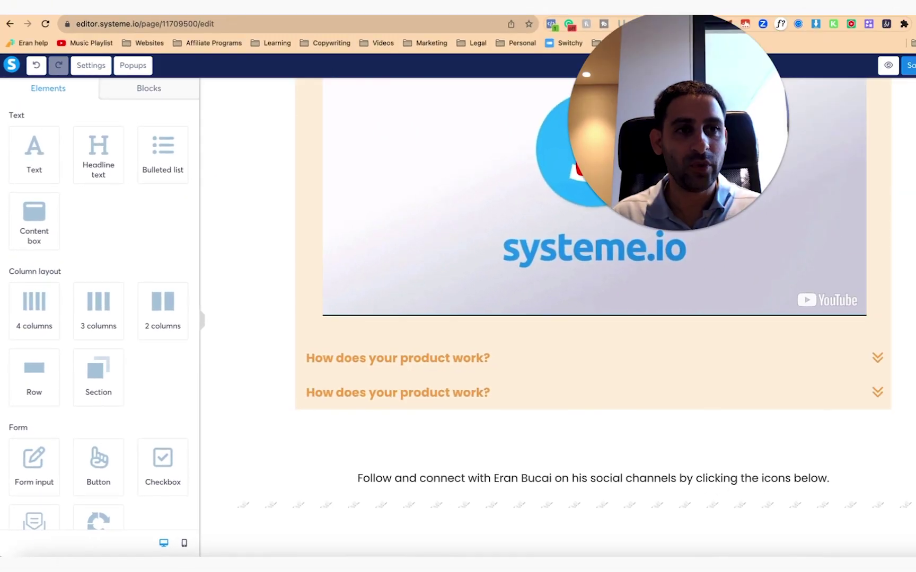
- Reorder the FAQ items so the Templates membership bonuses question comes first and the Facebook Organic Mini Course question second
left_click(302, 198)
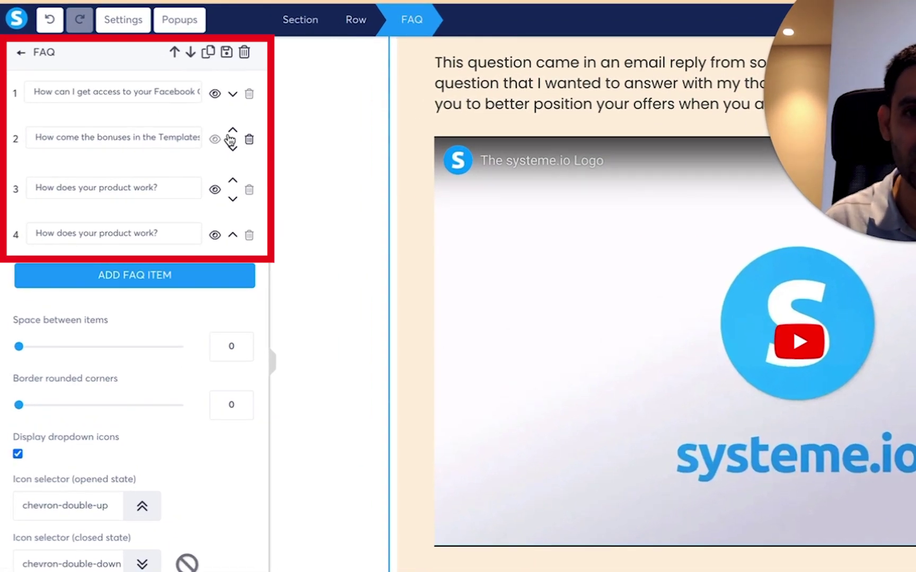
left_click(232, 133)
left_click(232, 148)
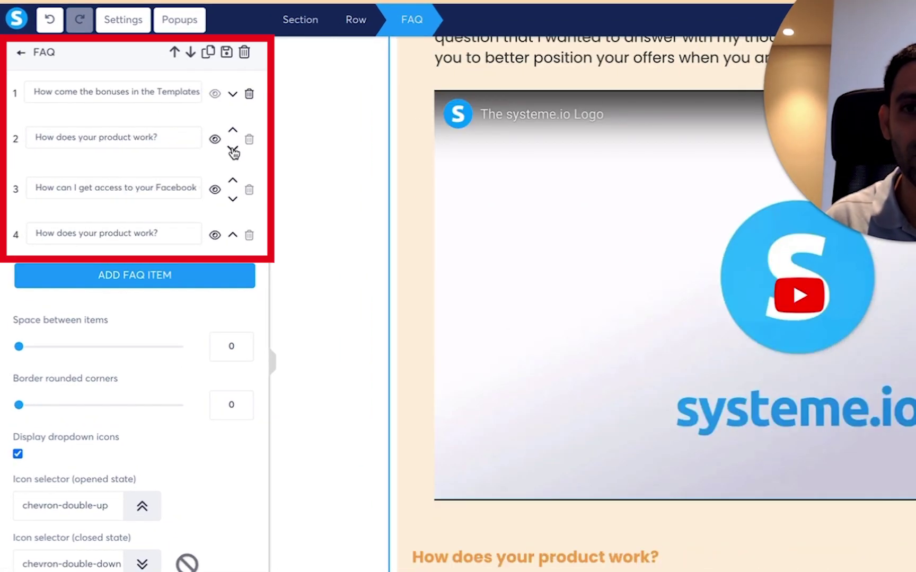
left_click(232, 131)
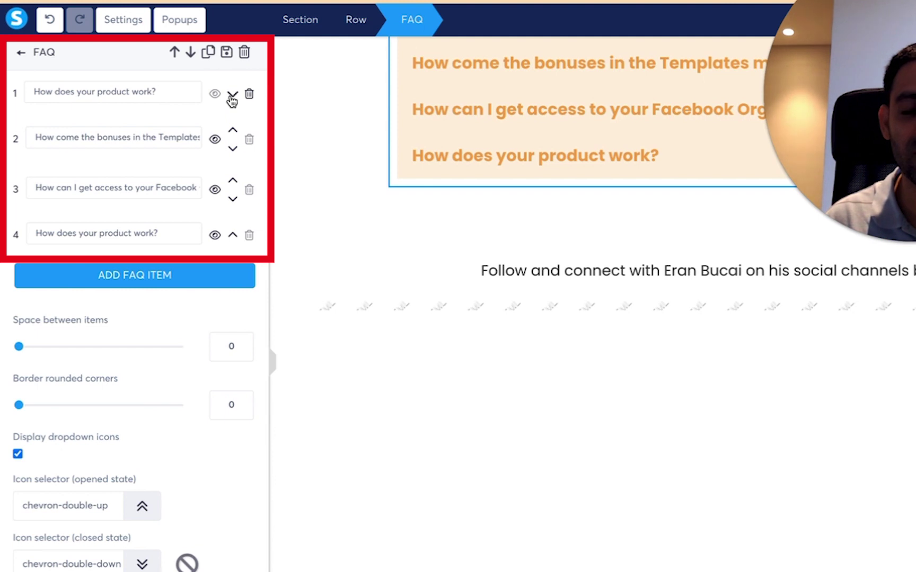
left_click(232, 94)
left_click(233, 149)
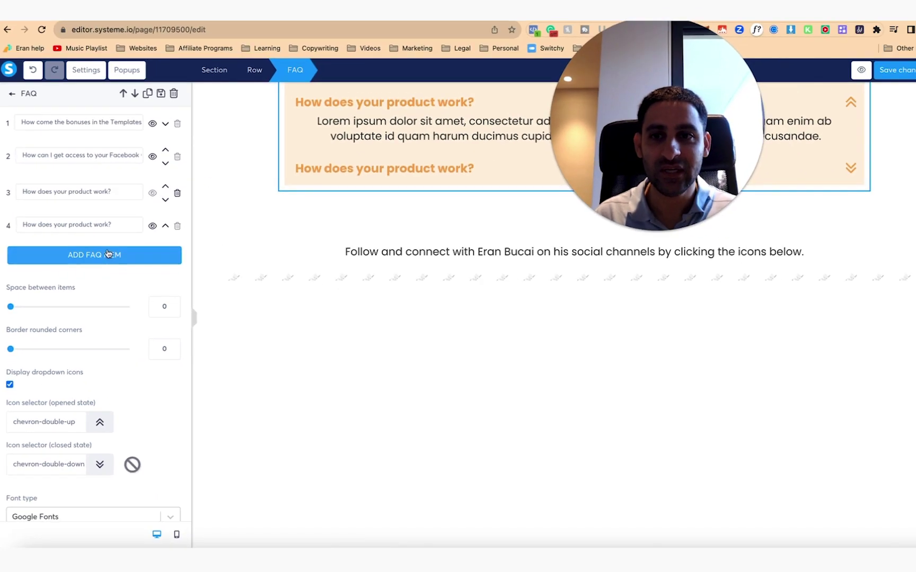
left_click(107, 256)
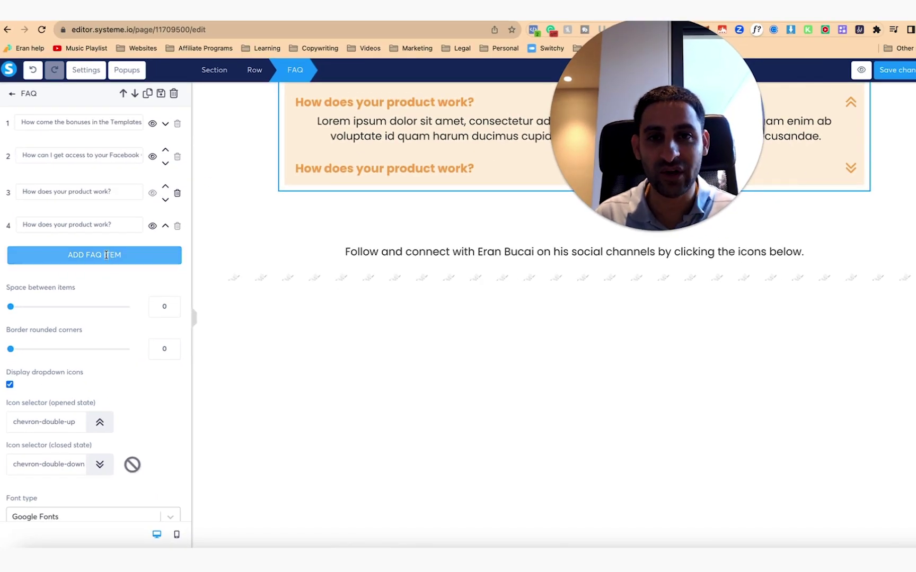
- Add a fifth item to the end of the FAQ element
left_click(108, 256)
scroll(78, 329, "down", 5)
scroll(58, 342, "up", 5)
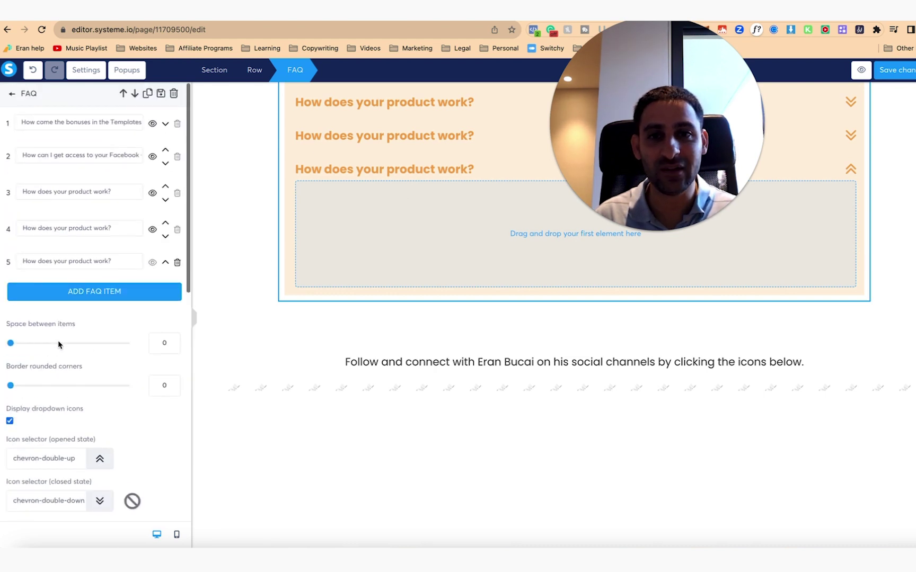
- Save the page changes, preview the FAQ page with its five collapsed questions, and return to the editor
left_click(886, 72)
left_click(861, 68)
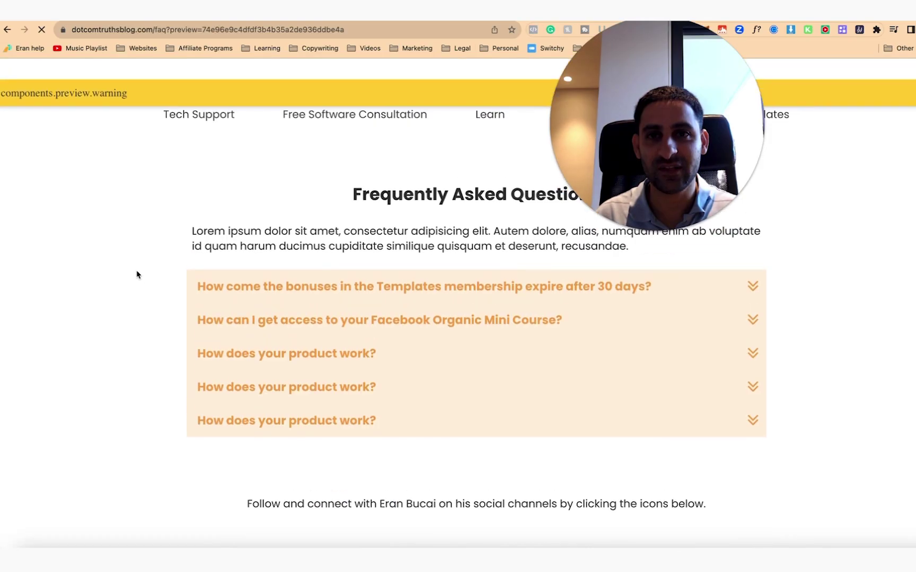
left_click(279, 273)
left_click(279, 273)
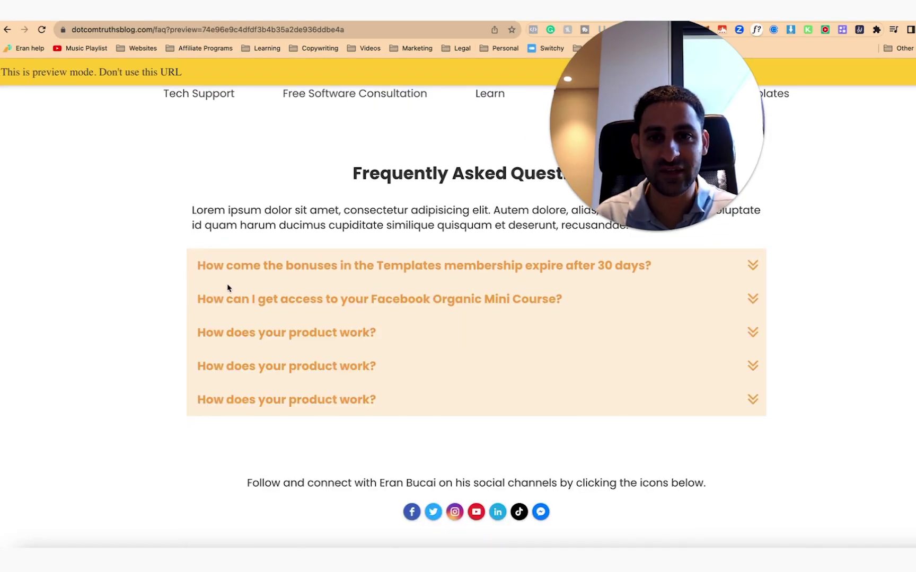
key("ctrl+w")
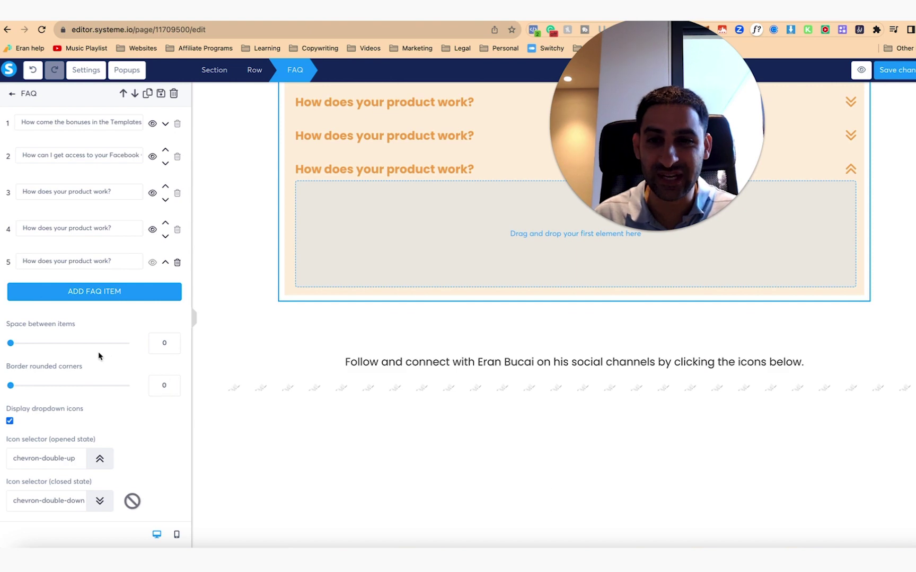
- Set the space between FAQ items to 15 and their border rounded corners to 10
scroll(176, 339, "up", 10)
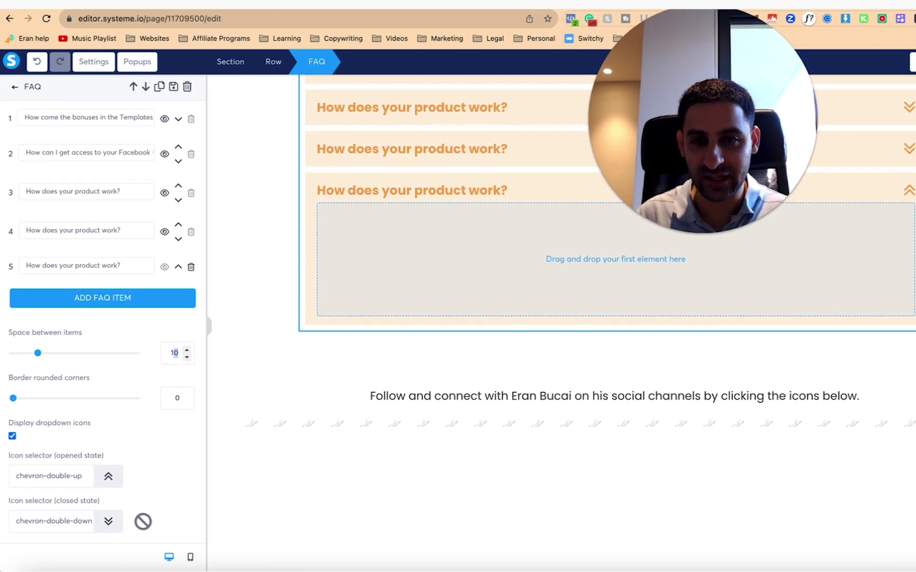
scroll(175, 353, "up", 5)
scroll(163, 399, "down", 1)
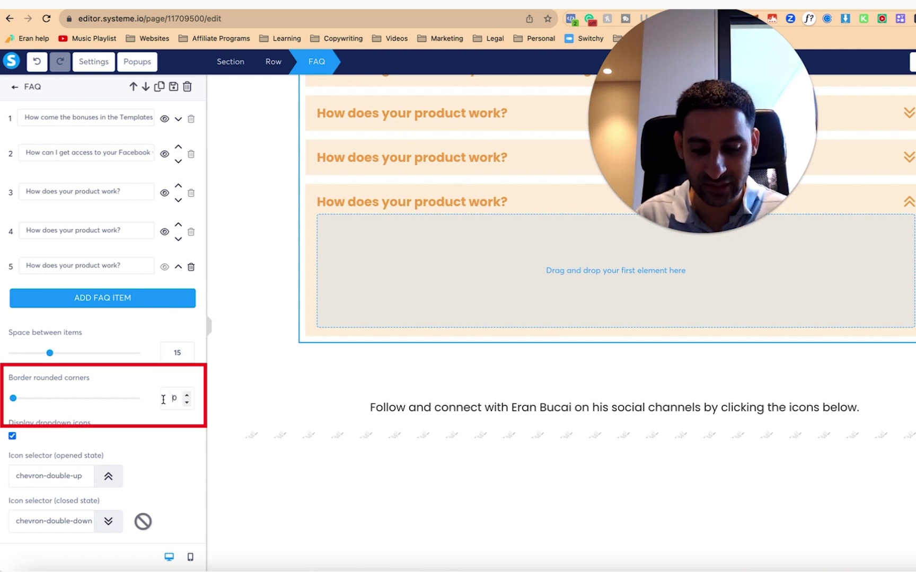
type("10")
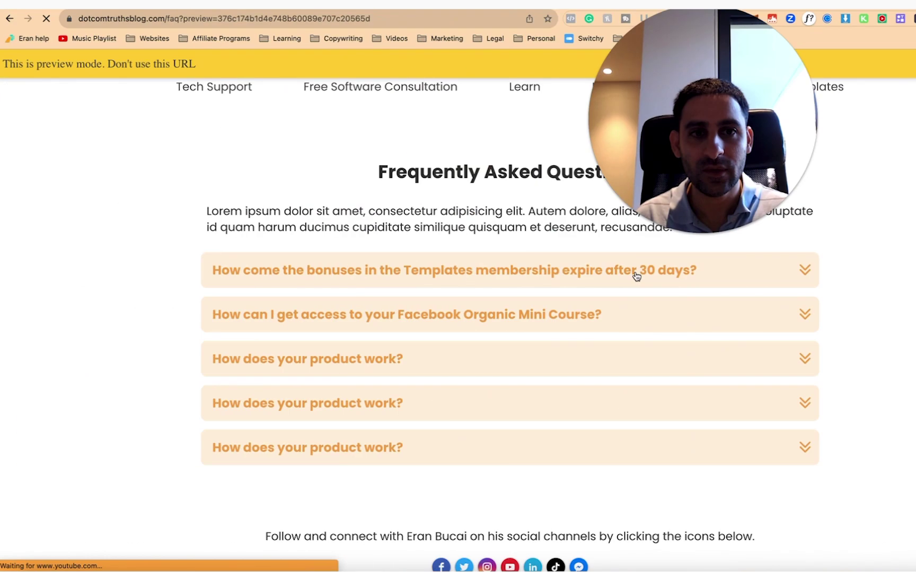
- Preview the restyled FAQ by expanding and collapsing the first three questions, and return to the editor
left_click(635, 272)
left_click(637, 276)
left_click(640, 319)
left_click(642, 319)
left_click(626, 282)
left_click(626, 281)
left_click(525, 356)
left_click(525, 356)
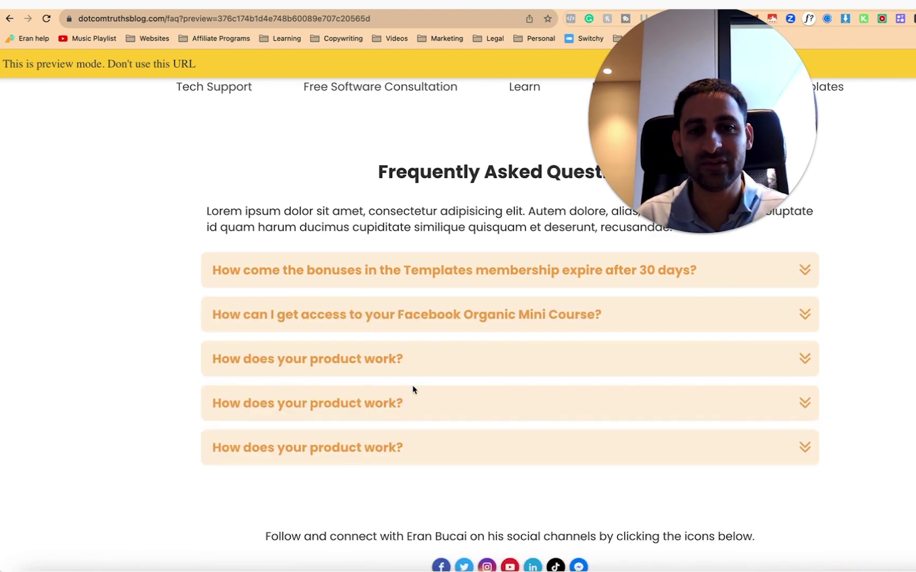
scroll(327, 331, "down", 1)
scroll(327, 332, "up", 1)
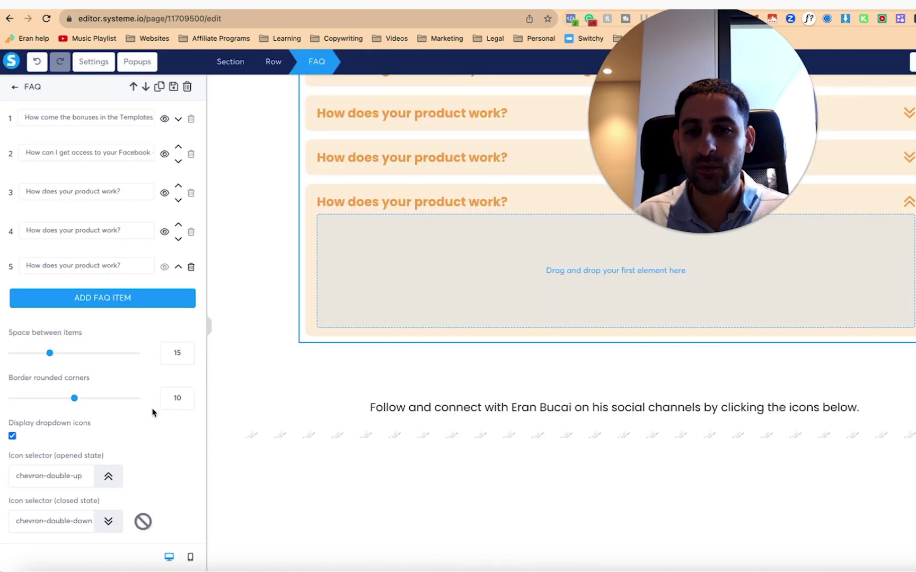
- Switch the FAQ item padding to individual sides and set the top padding to 45
scroll(196, 437, "down", 10)
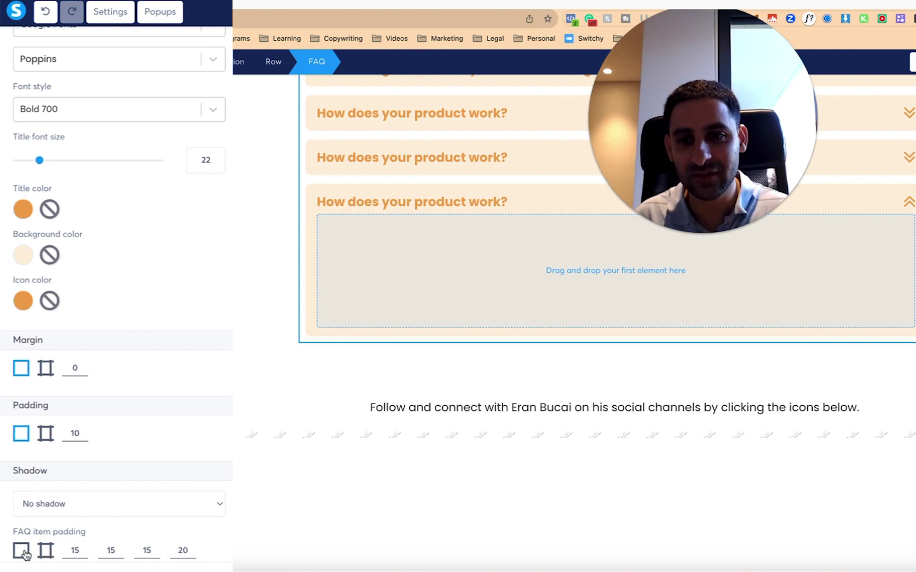
left_click_drag(72, 551, 102, 556)
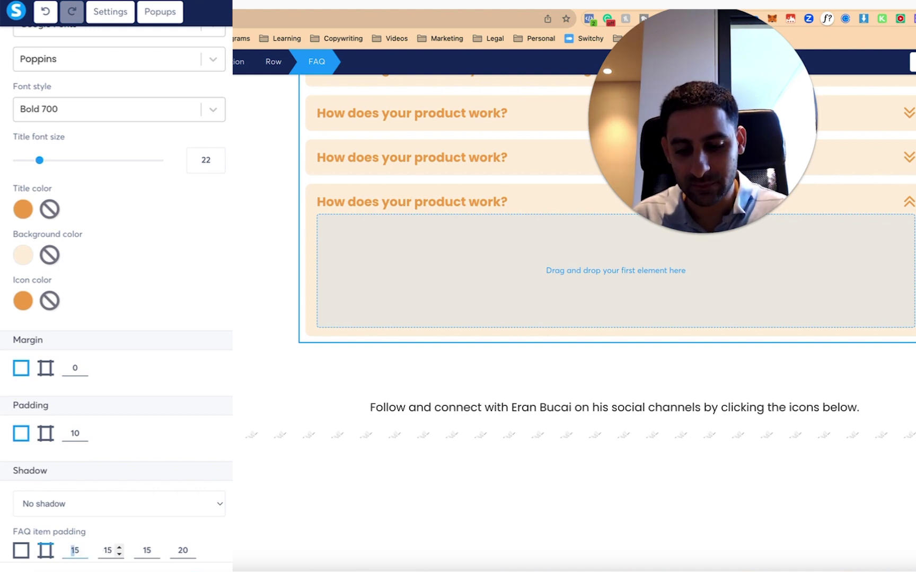
type("4")
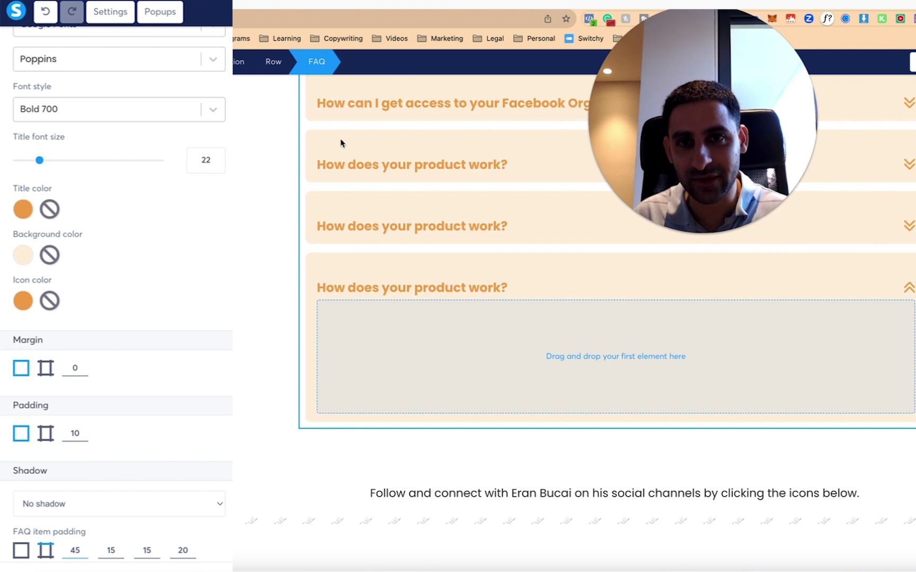
- Switch the FAQ item padding to one value for all sides, try 20, and settle on 15
left_click(21, 551)
key("BackSpace")
key("BackSpace")
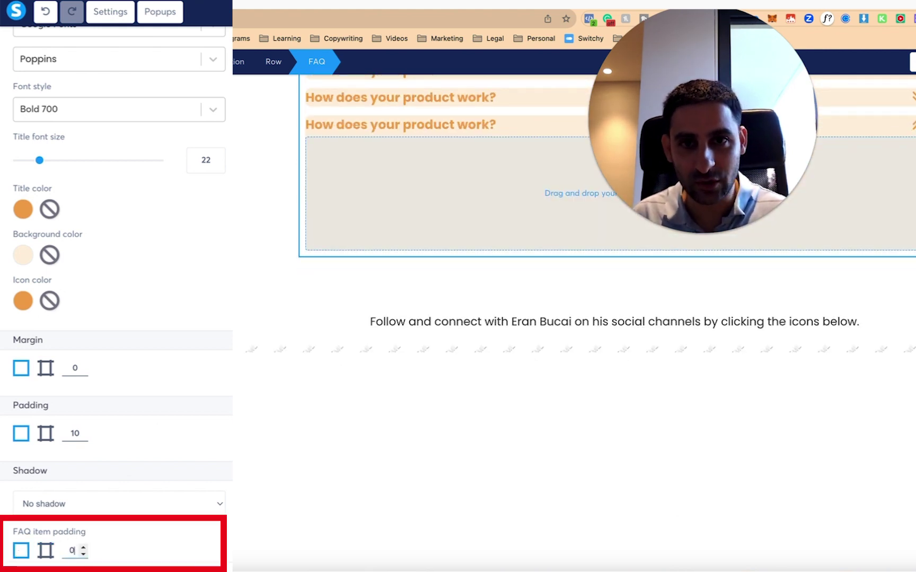
type("20")
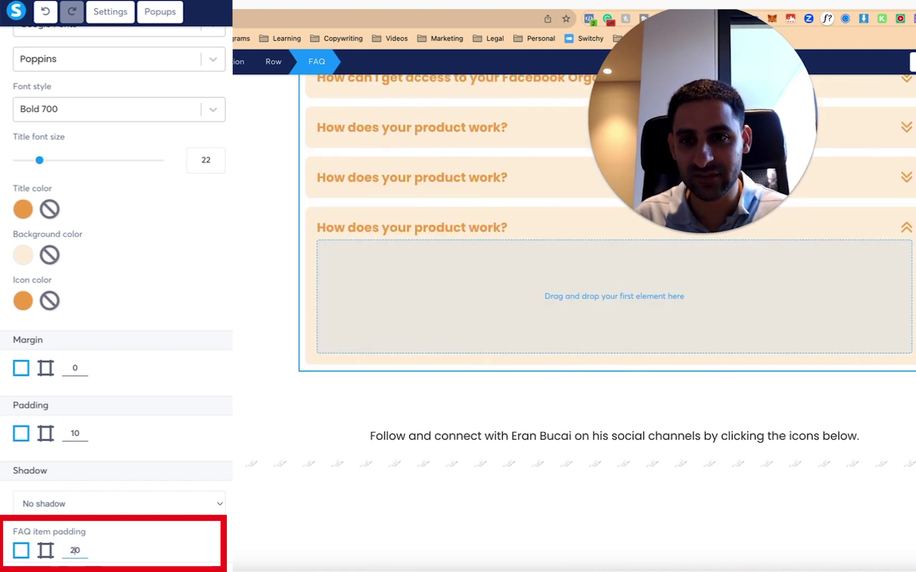
key("Delete")
key("Delete")
type("15")
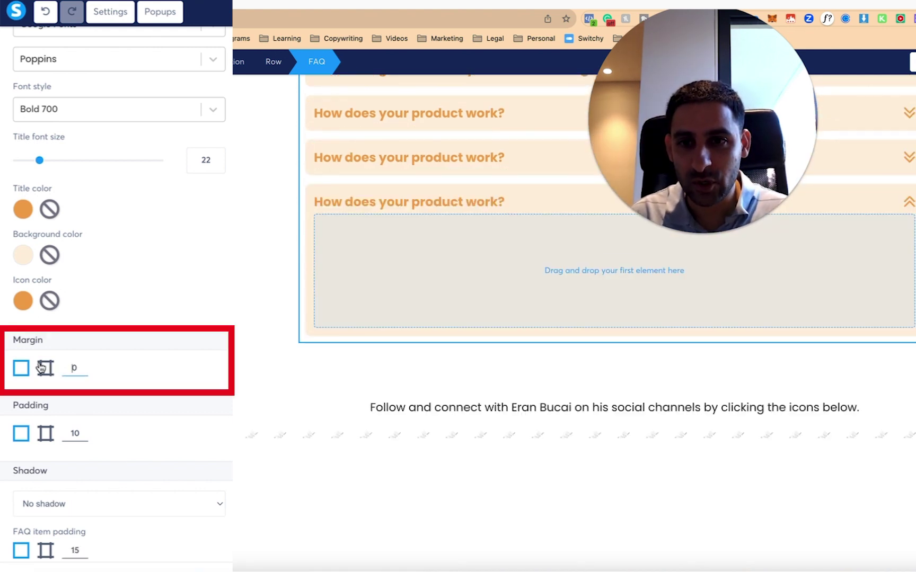
- Try a margin of 40 around the FAQ element and reset it to 0
left_click(75, 368)
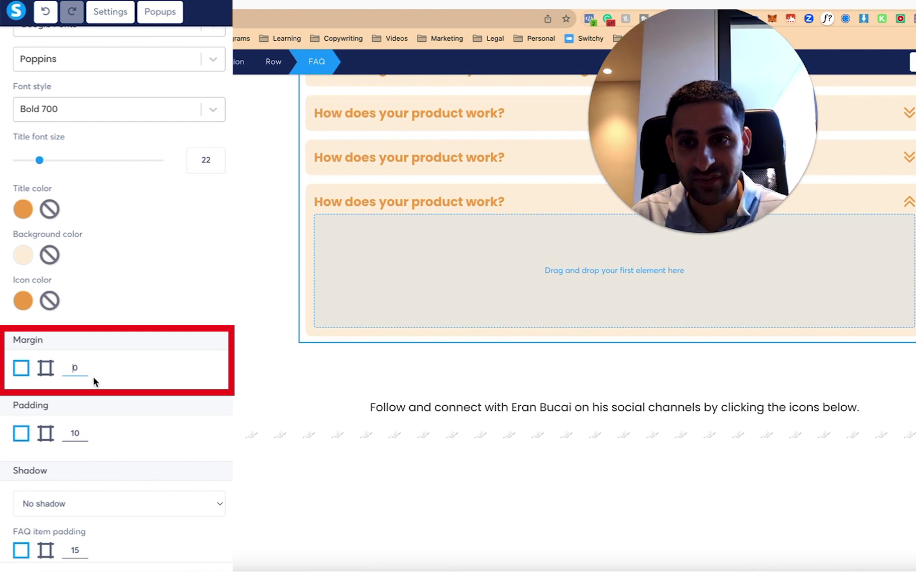
type("4")
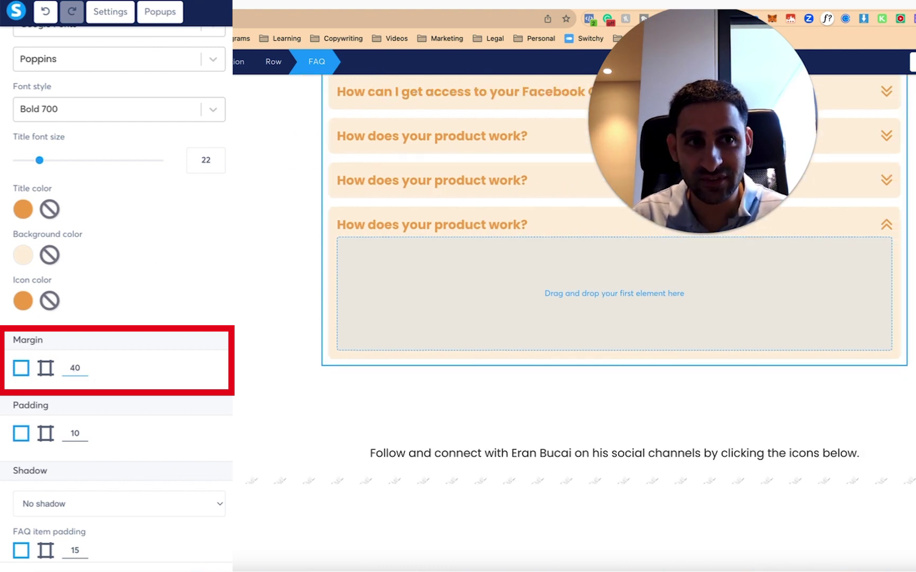
key("BackSpace")
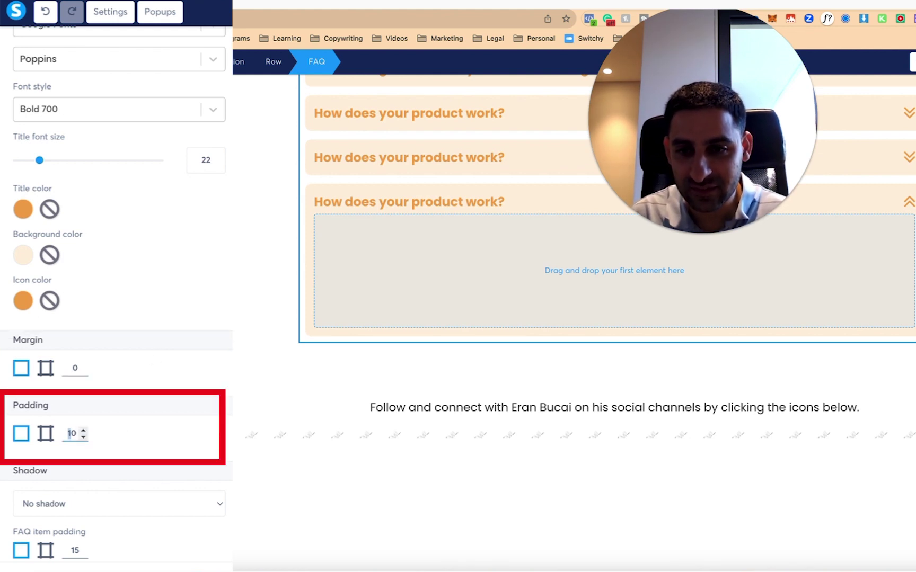
- Try a padding of 50 and a margin of 60 on the FAQ element, and restore them to 10 and 0
type("5")
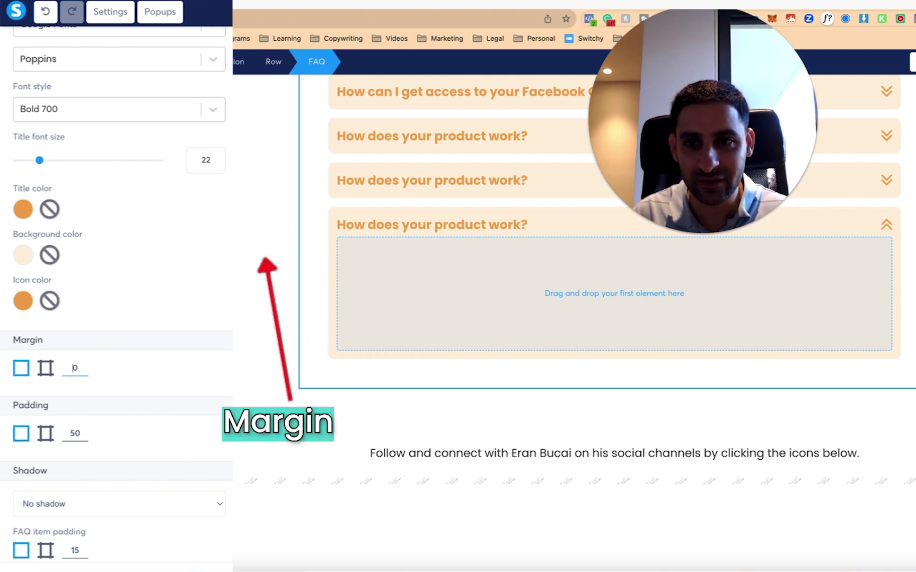
type("60")
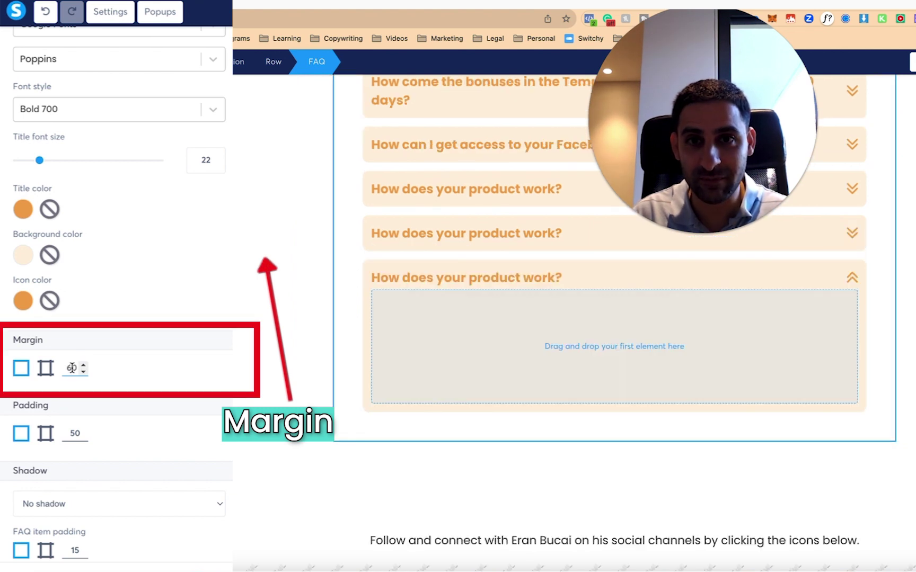
key("BackSpace")
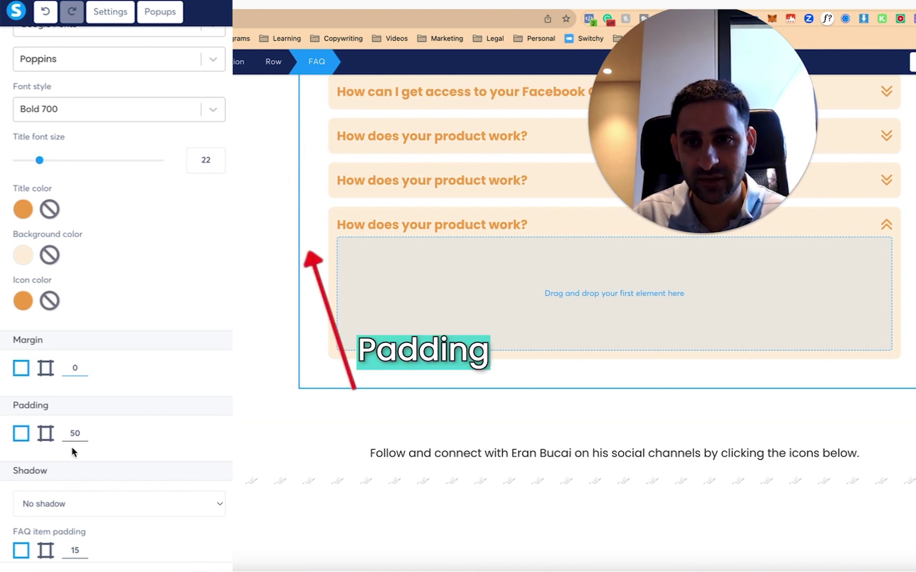
type("1")
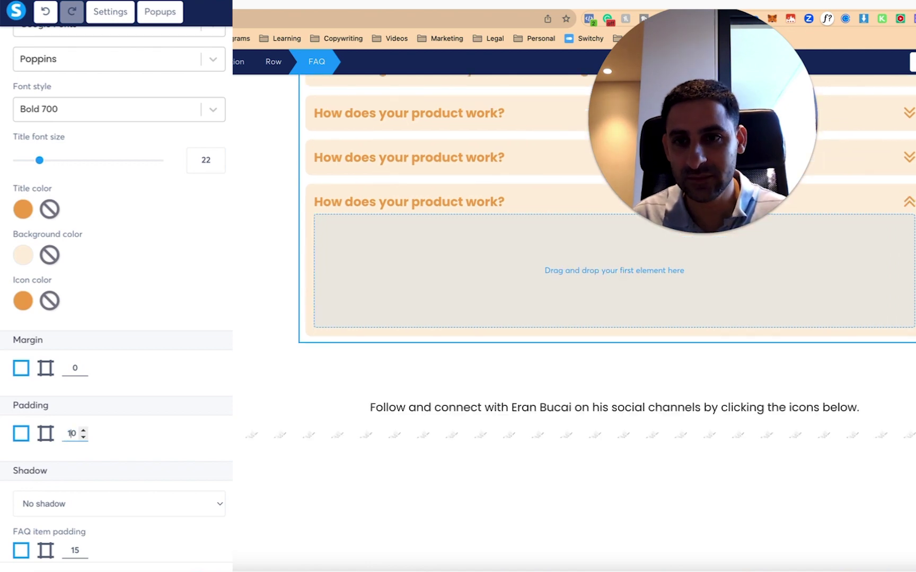
scroll(197, 386, "up", 10)
scroll(193, 388, "down", 8)
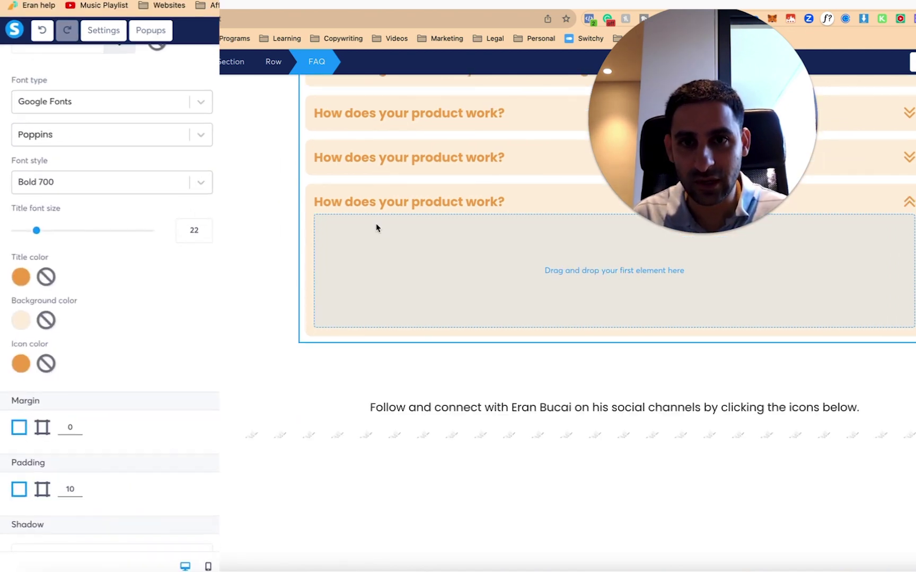
left_click(335, 238)
scroll(334, 241, "up", 5)
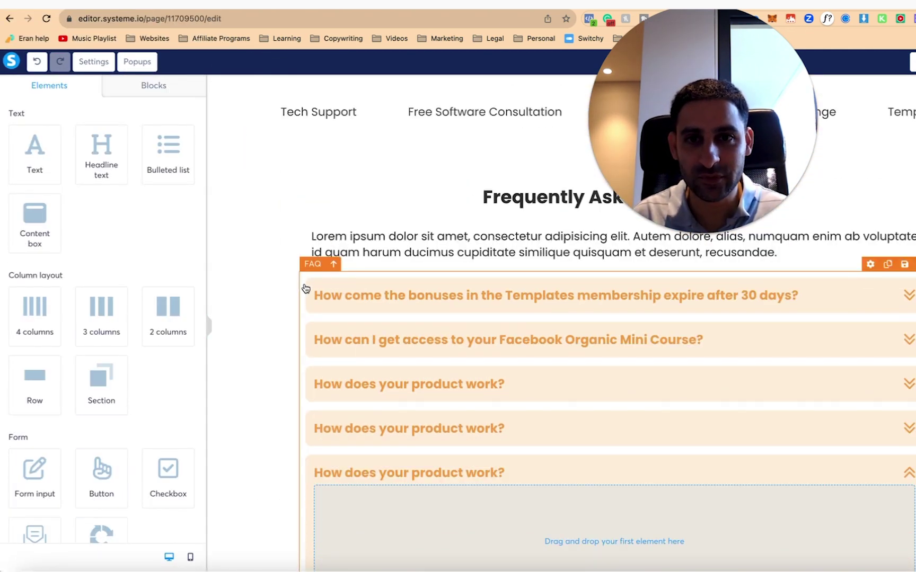
left_click(305, 279)
scroll(139, 300, "down", 10)
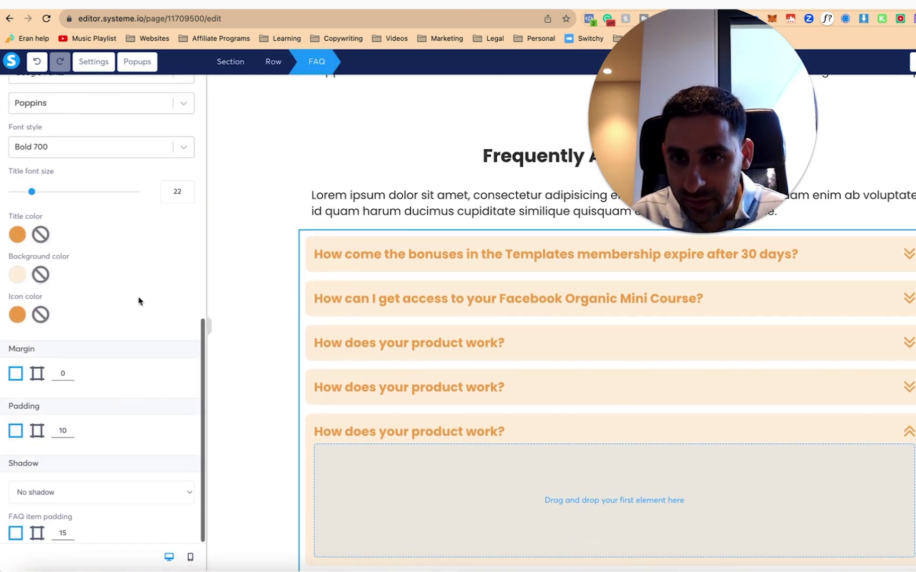
- Insert a row directly above the FAQ element and move the FAQ element into it
left_click(291, 260)
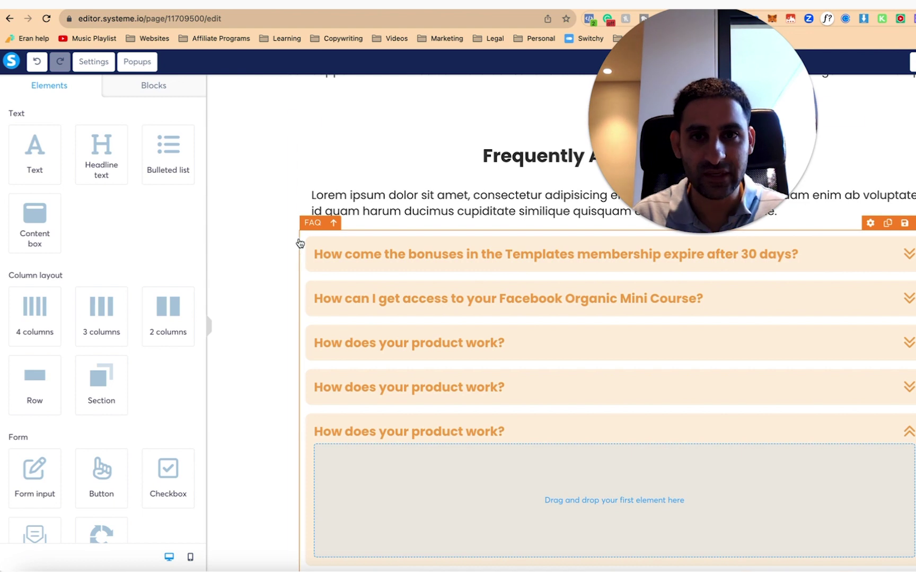
left_click_drag(35, 388, 357, 244)
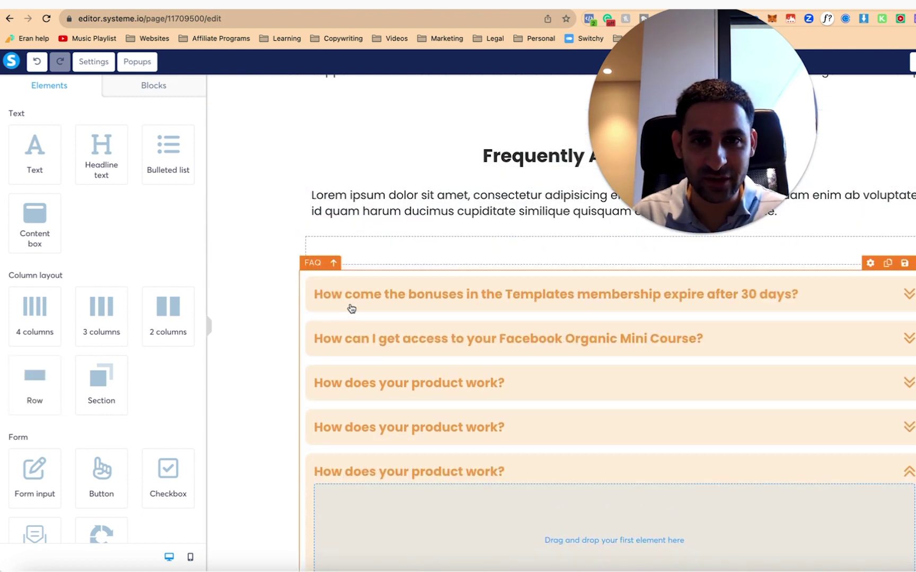
left_click_drag(318, 280, 348, 250)
- Try red D0021B as the background color of the row around the FAQ, and settle on grey 9B9B9B
left_click(305, 243)
scroll(117, 370, "down", 2)
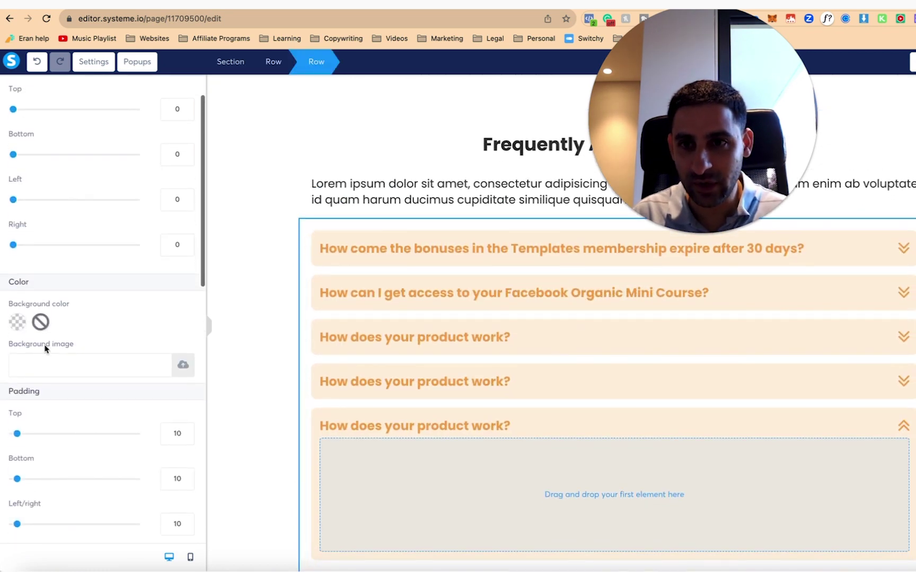
left_click(18, 322)
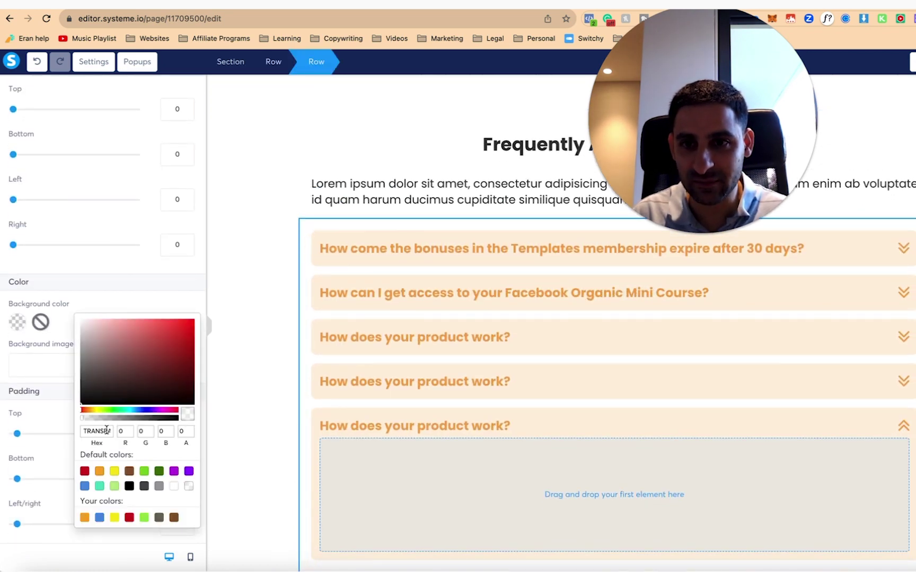
left_click(85, 471)
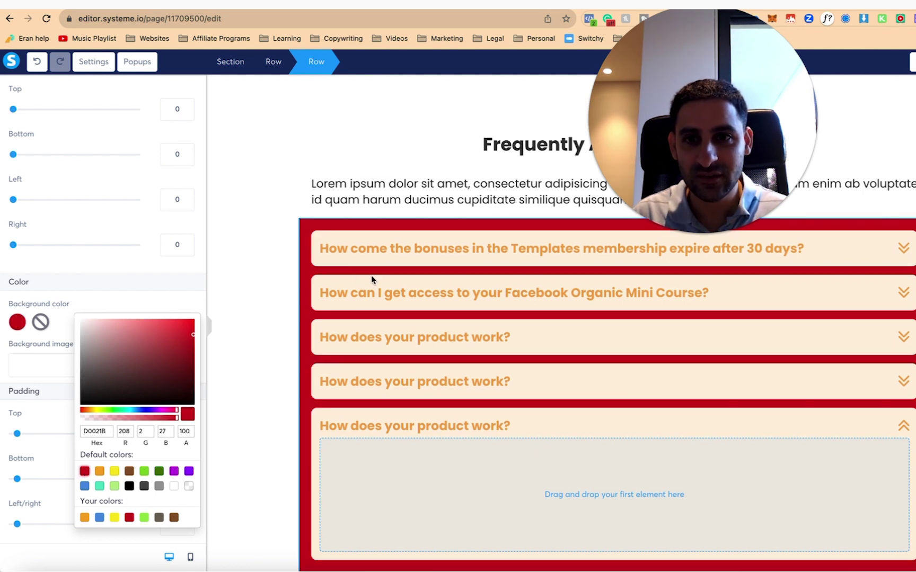
left_click(159, 486)
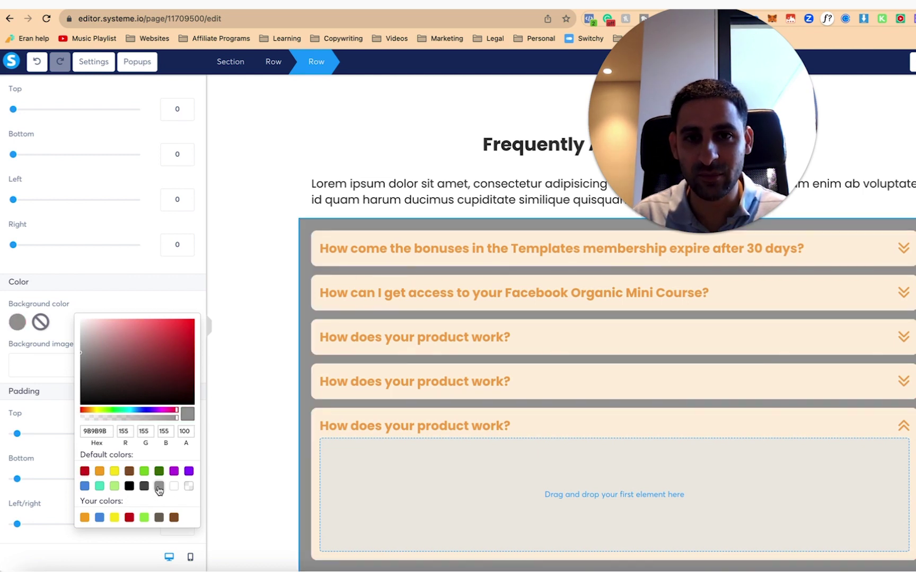
left_click(130, 306)
scroll(113, 323, "down", 10)
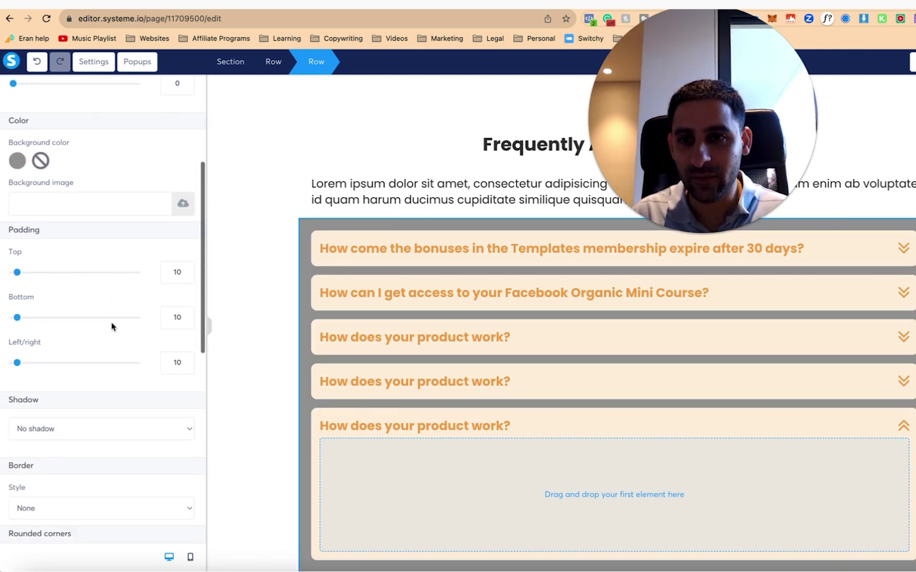
- Set the FAQ element's padding to 50, try a margin of 50, and reset the margin to 0
left_click(307, 289)
scroll(119, 430, "down", 6)
left_click(55, 478)
key("Delete")
type("50")
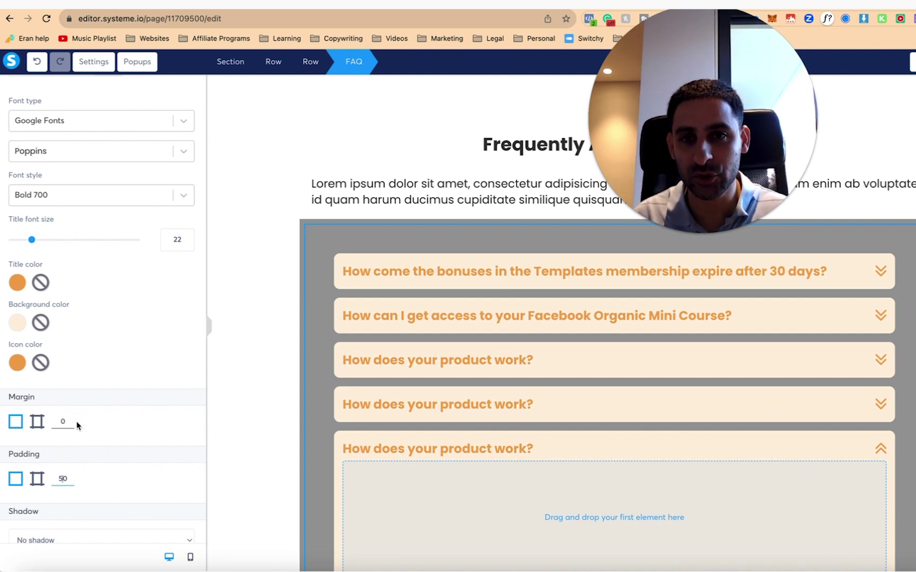
type("5")
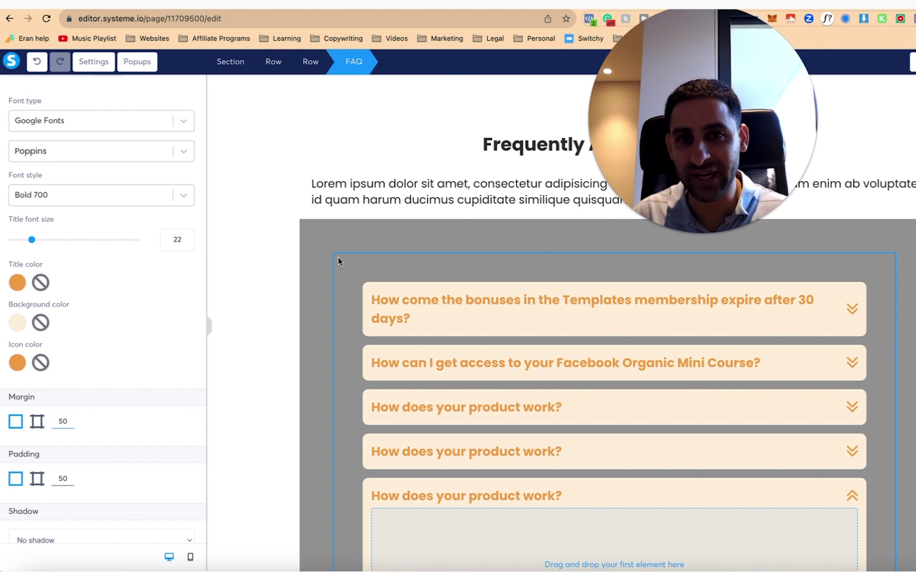
key("BackSpace")
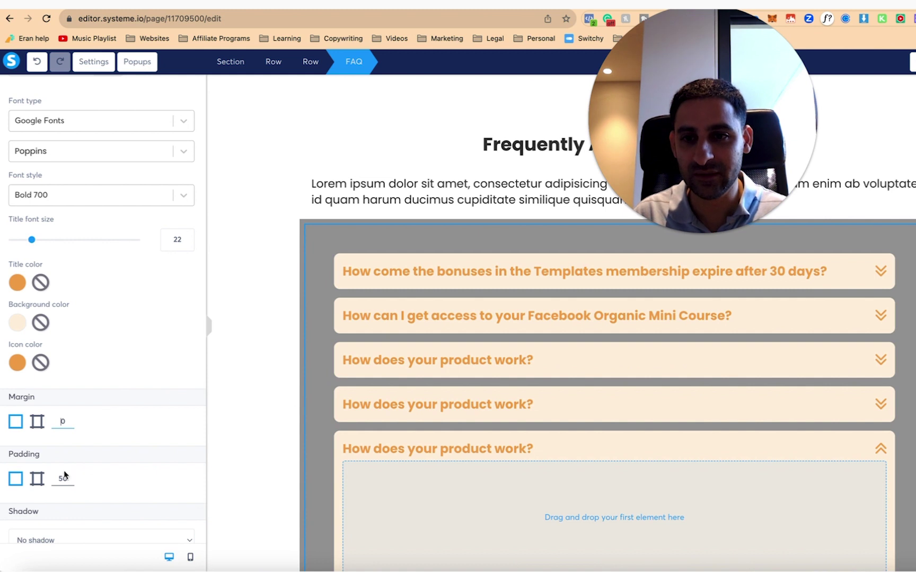
- Set the FAQ element's padding to 10 and remove the background color of the row around it
type("1")
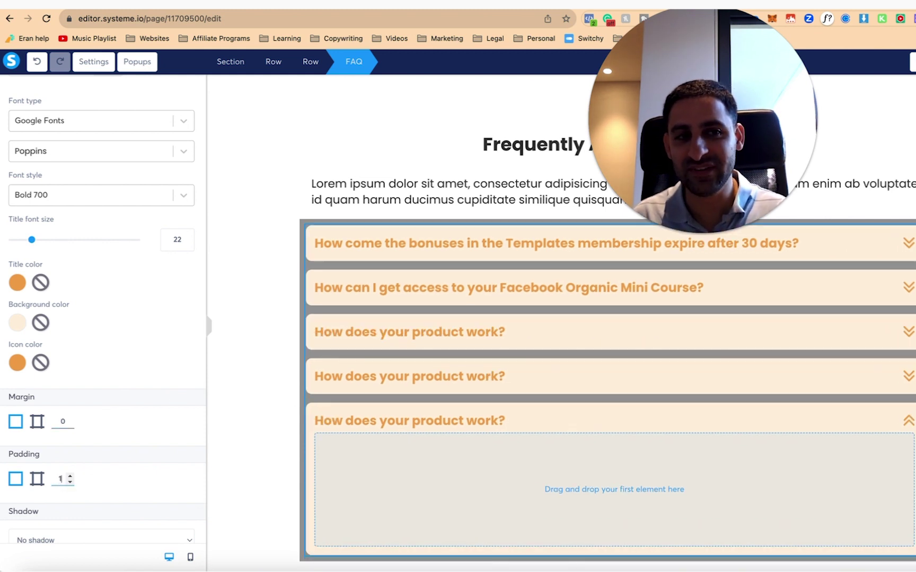
type("0")
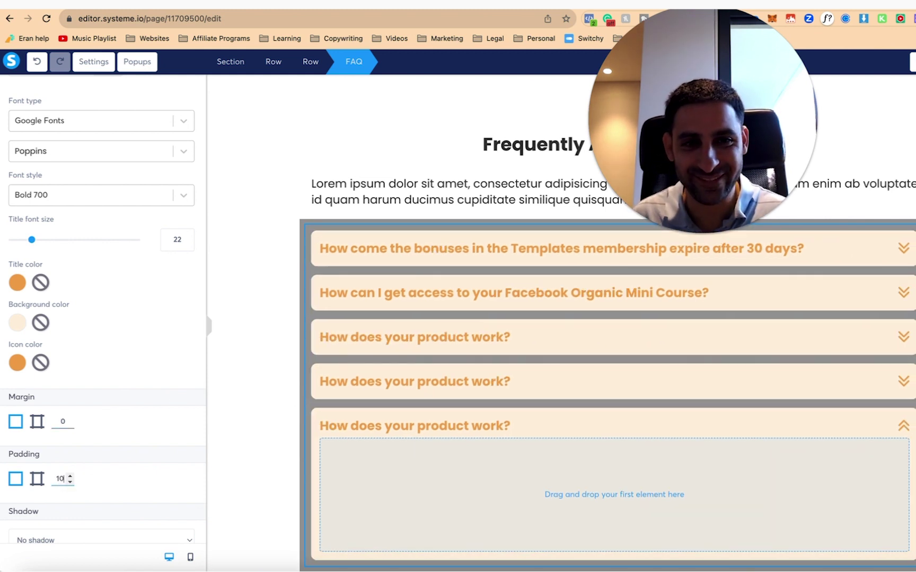
left_click(301, 231)
scroll(127, 281, "down", 5)
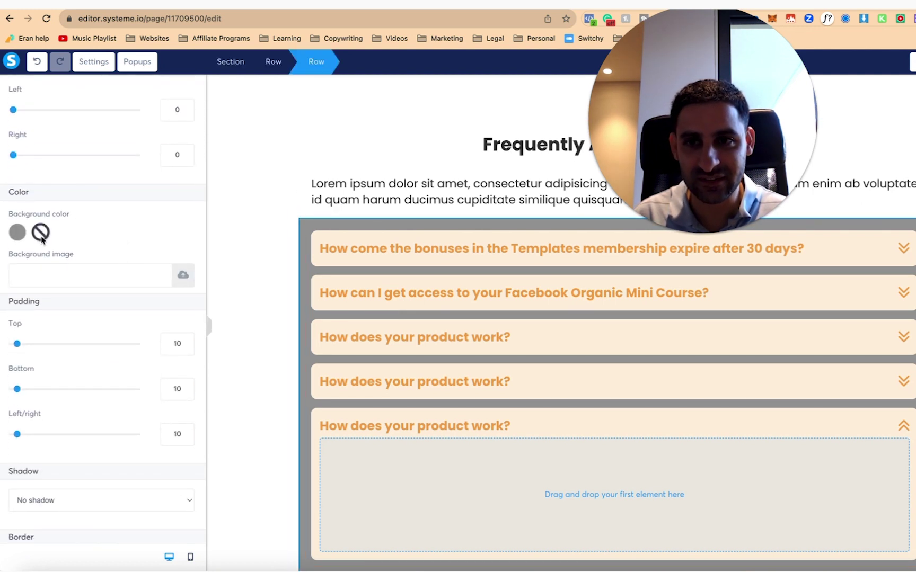
left_click(42, 238)
left_click(289, 320)
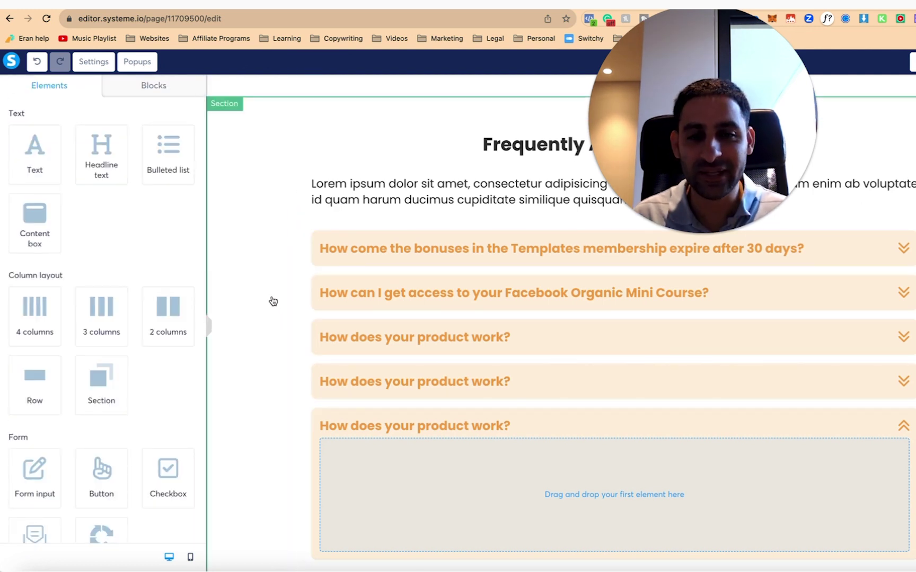
- Set the background color of the row around the FAQ to #fff0df, the Primary Background color listed on the brand page
left_click(311, 241)
left_click(311, 238)
left_click(304, 225)
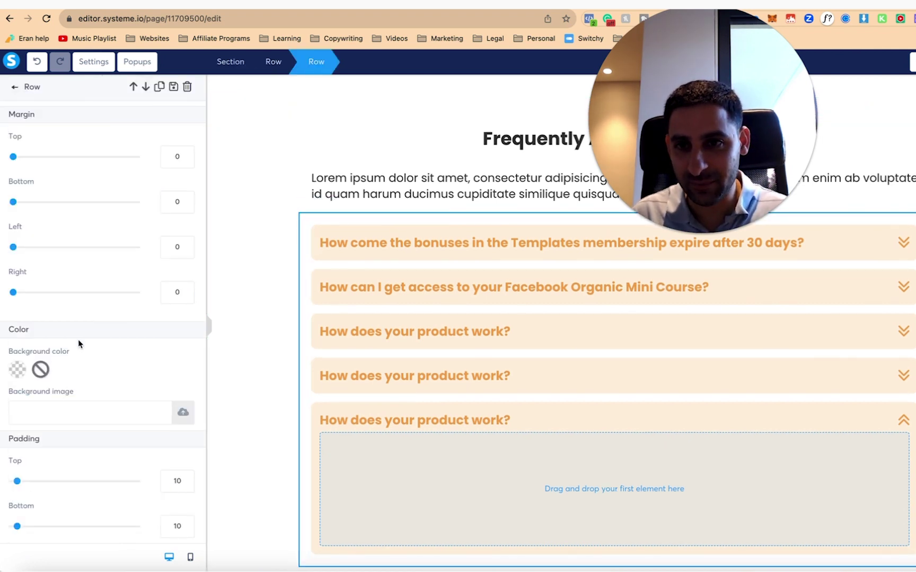
key("ctrl+Tab")
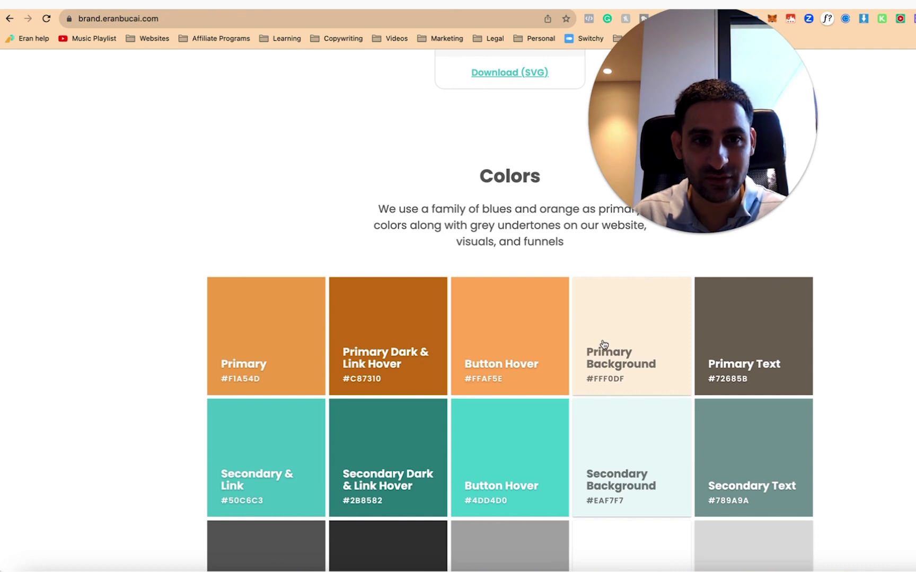
key("ctrl+shift+Tab")
key("super+v")
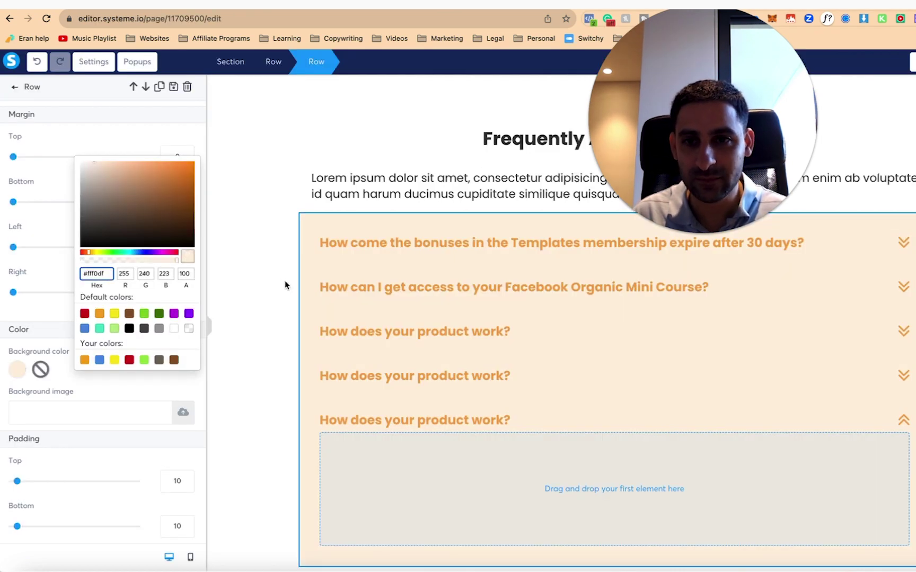
- Change the background color of the FAQ items to white
left_click(326, 281)
left_click(342, 278)
scroll(117, 327, "down", 10)
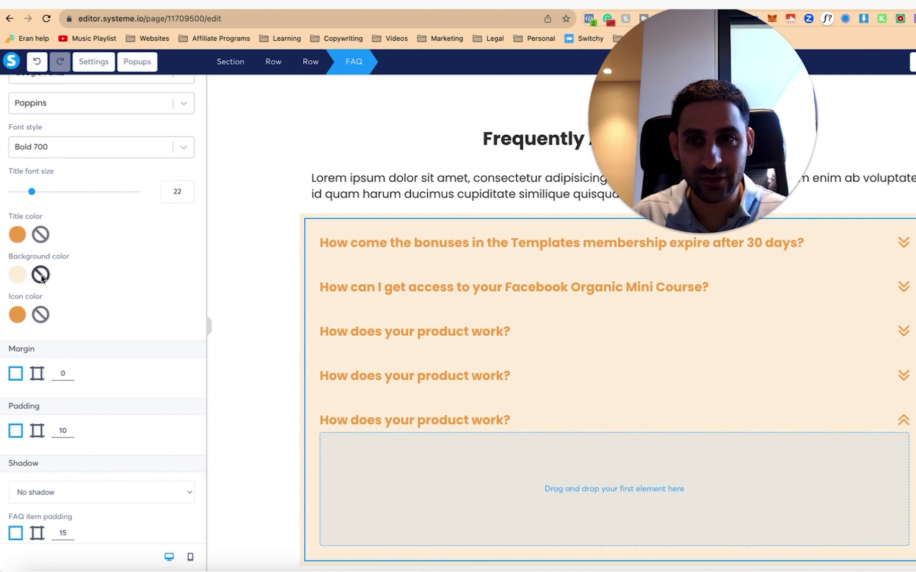
left_click(20, 275)
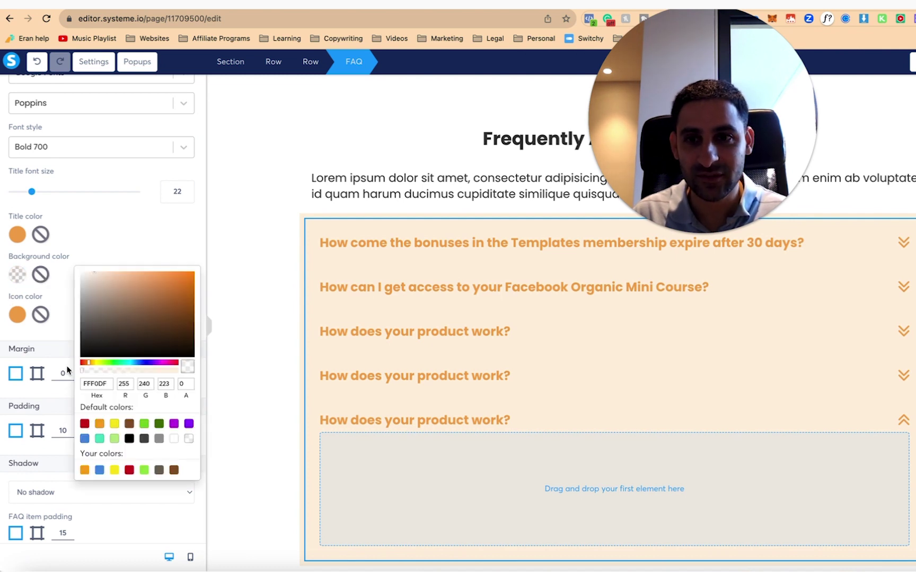
left_click(175, 439)
left_click(325, 345)
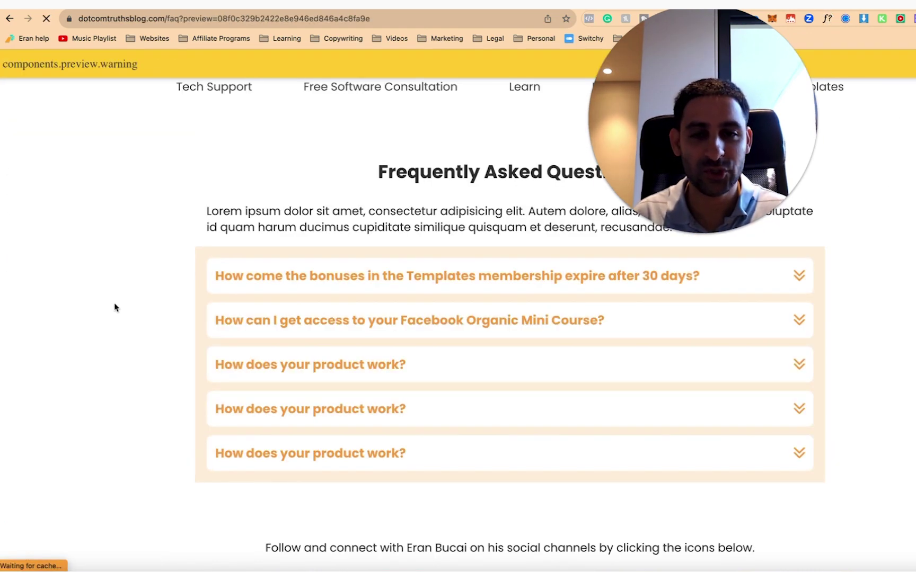
- Check the FAQ in the page preview by expanding and collapsing the first two questions
left_click(789, 276)
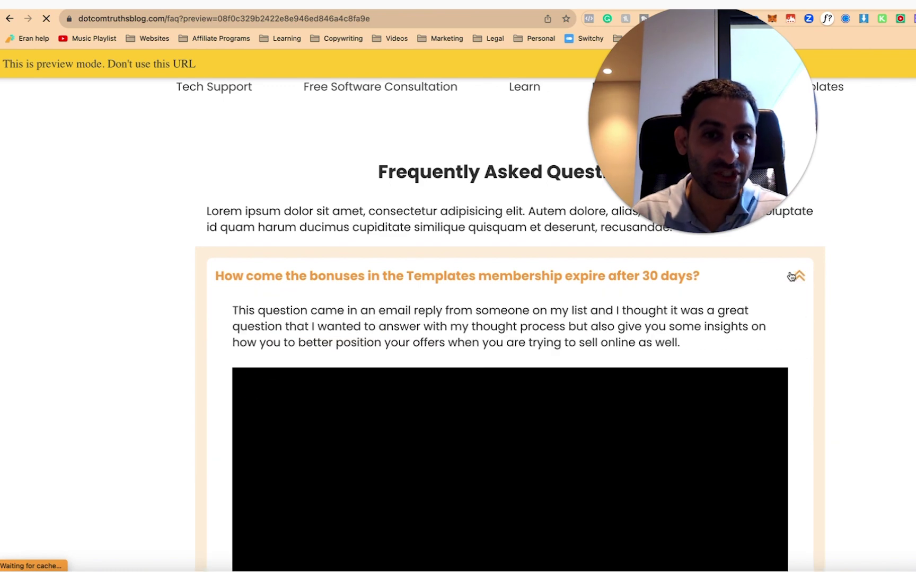
left_click(790, 275)
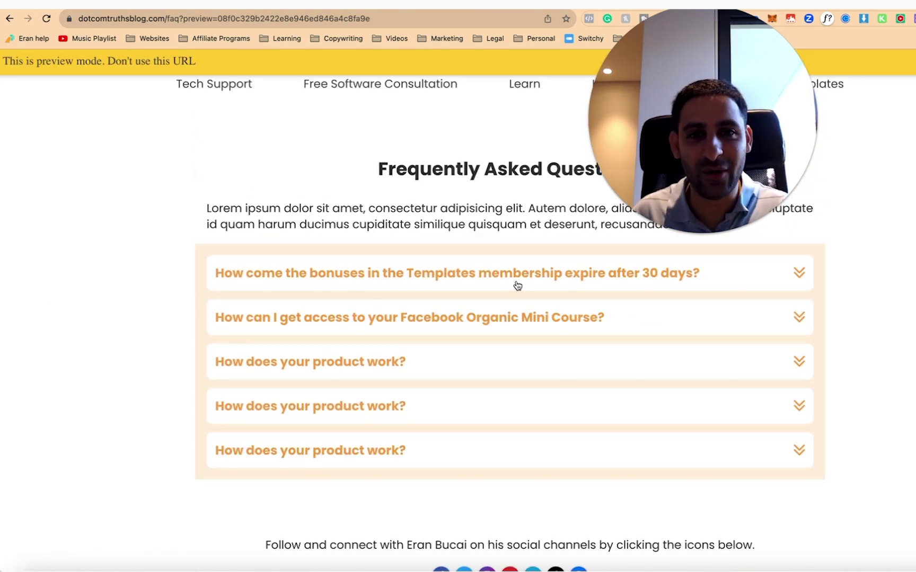
left_click(522, 285)
scroll(532, 277, "down", 7)
left_click(533, 369)
scroll(533, 369, "up", 7)
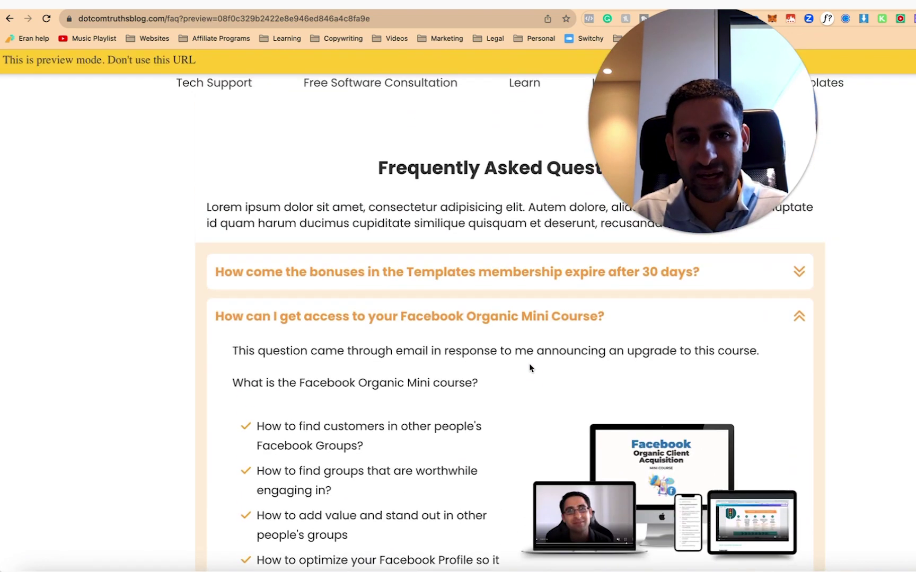
left_click(449, 316)
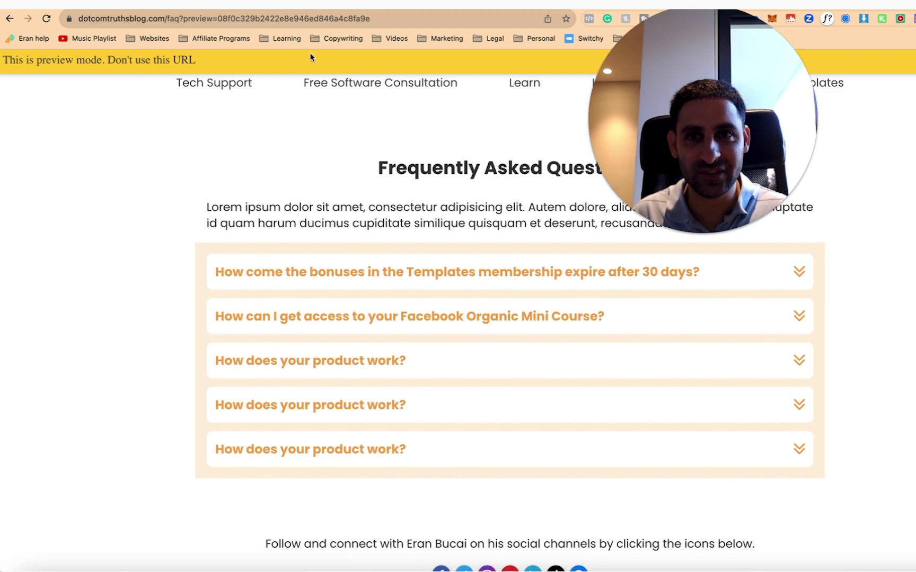
- Return to the page editor and try #fff0df as the background color of the whole page
key("ctrl+shift+Tab")
key("ctrl+shift+Tab")
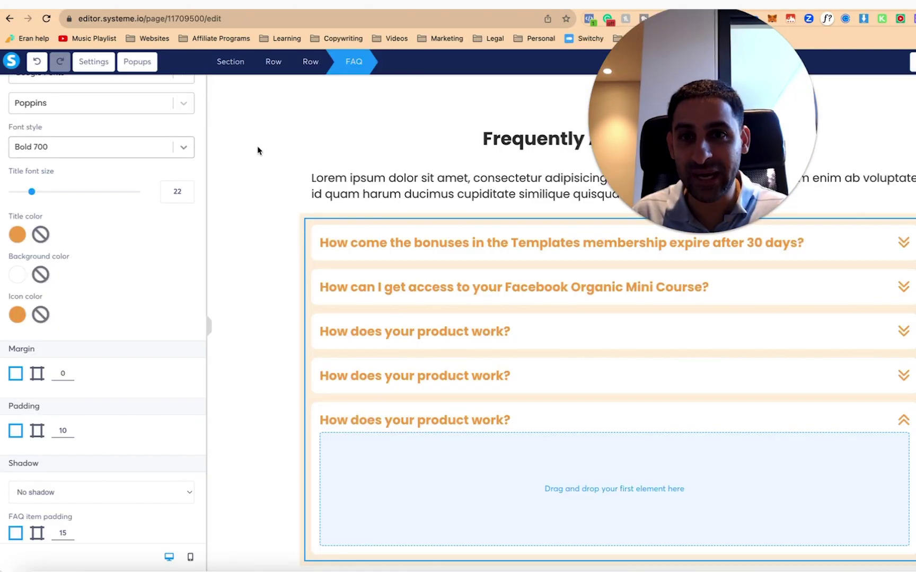
scroll(237, 143, "up", 2)
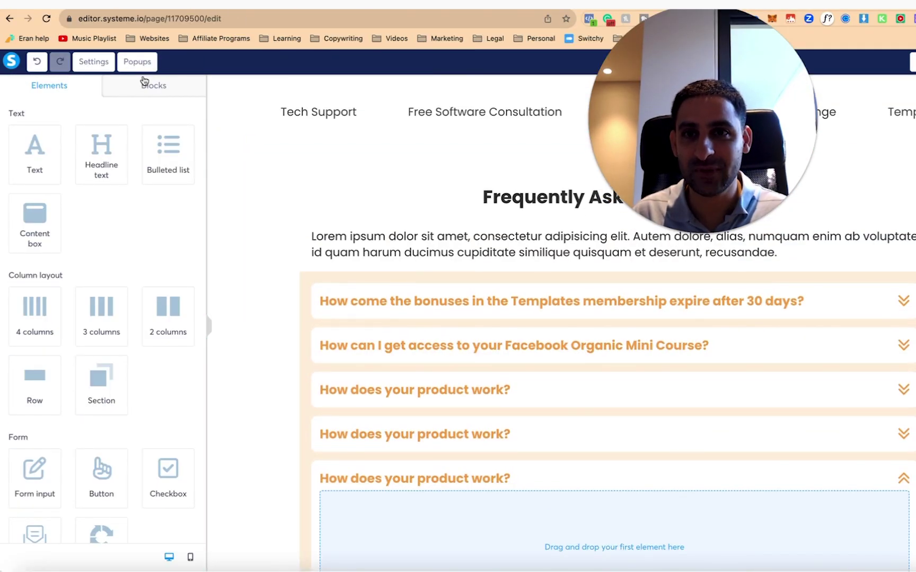
left_click(98, 65)
scroll(94, 377, "down", 3)
scroll(94, 376, "up", 3)
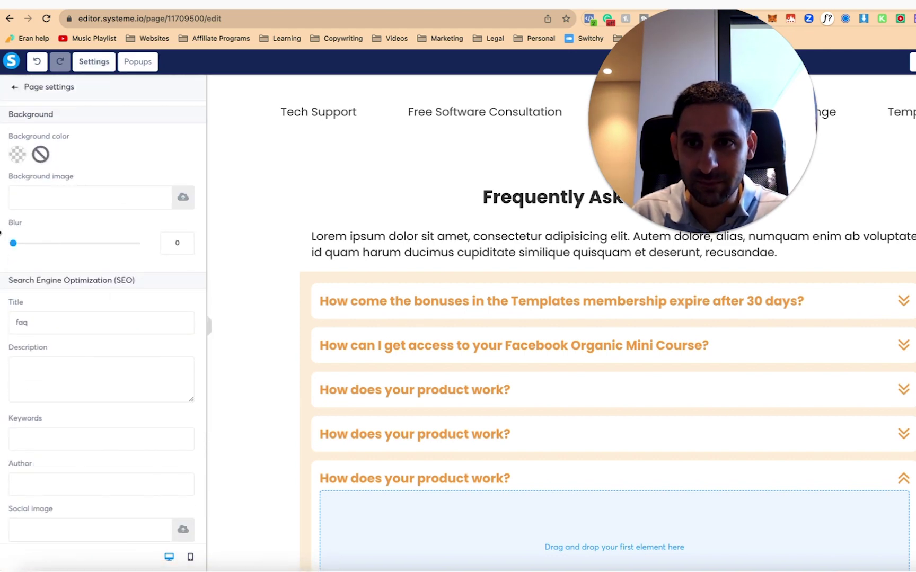
left_click(17, 154)
left_click(92, 263)
type("#fdf0df")
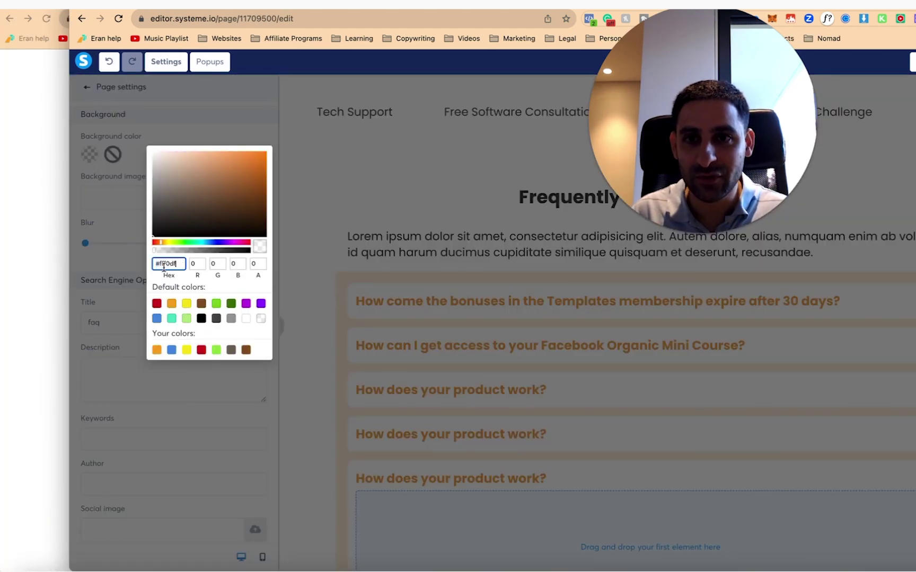
left_click(347, 252)
left_click(325, 255)
scroll(329, 259, "down", 10)
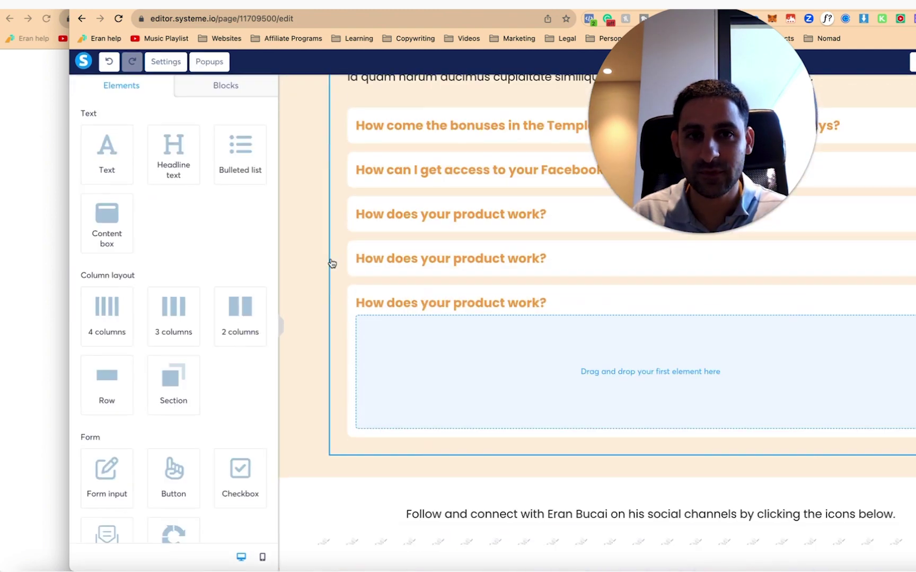
scroll(331, 262, "up", 10)
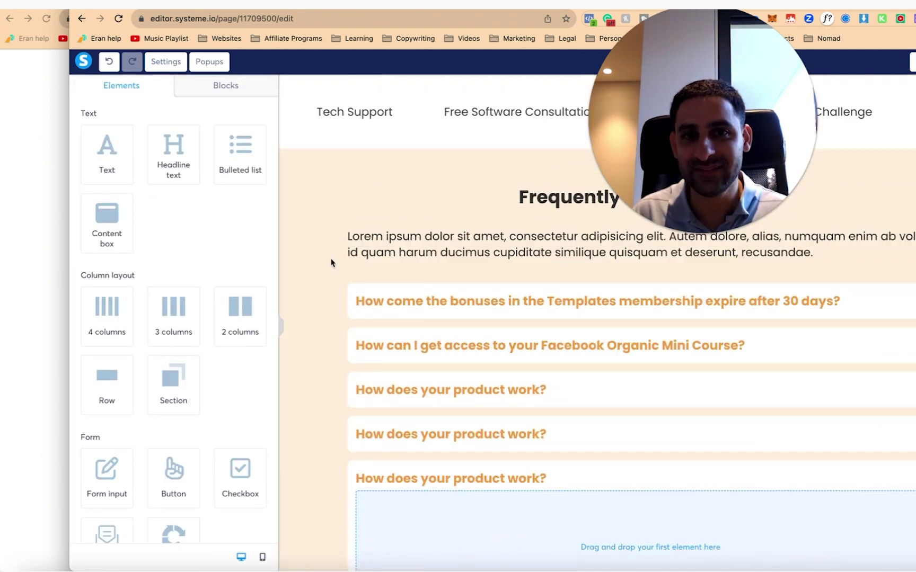
- Clear the background color of the whole page in the page settings
left_click(165, 62)
left_click(111, 159)
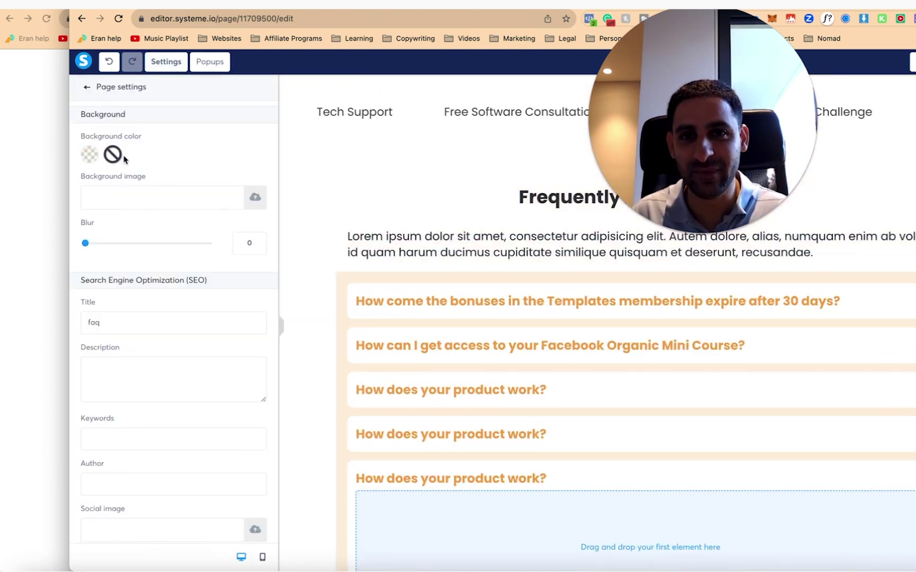
left_click(291, 210)
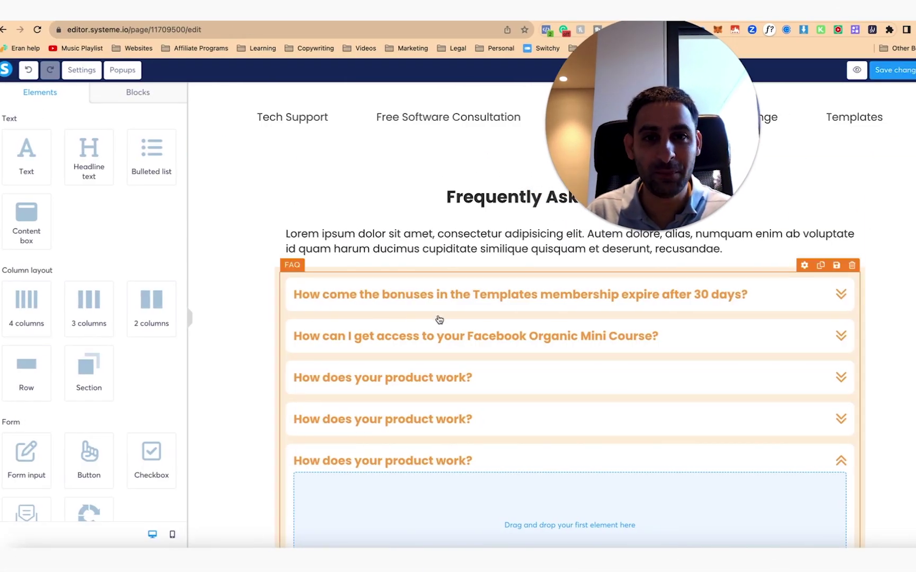
- Open the FAQ element's settings to review its items, spacing and icon options
left_click(457, 375)
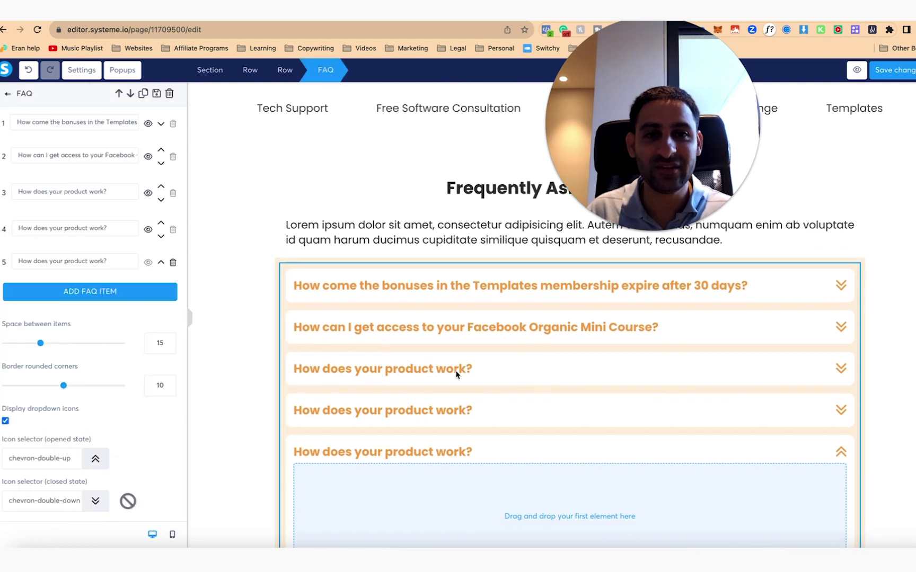
scroll(459, 374, "down", 1)
key("Escape")
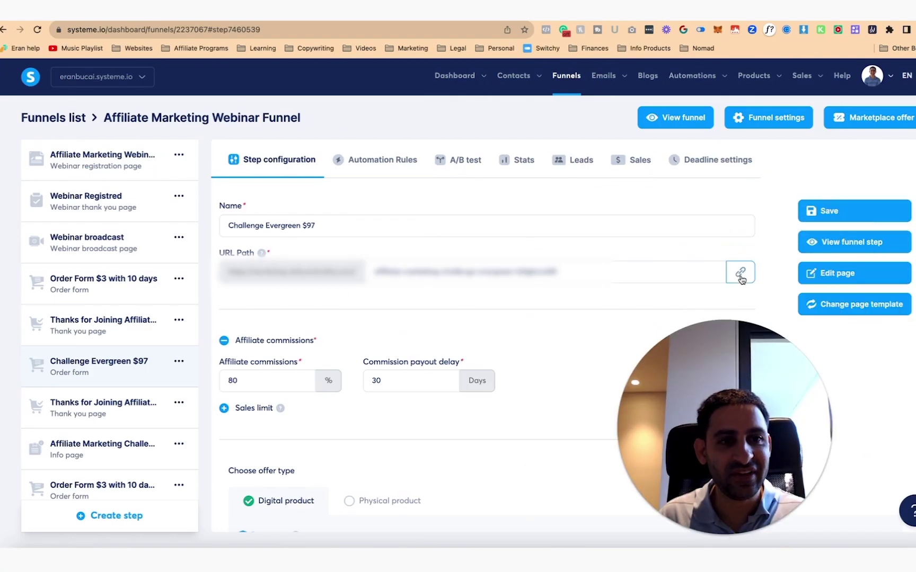
- Copy the URL of the Challenge Evergreen $97 order form step and open it in a new browser tab
left_click(740, 273)
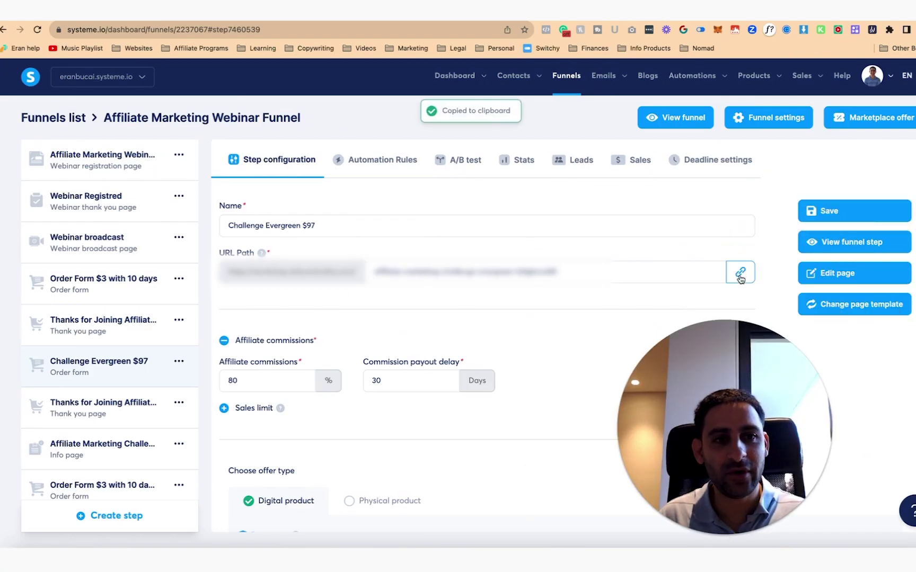
scroll(732, 219, "down", 1)
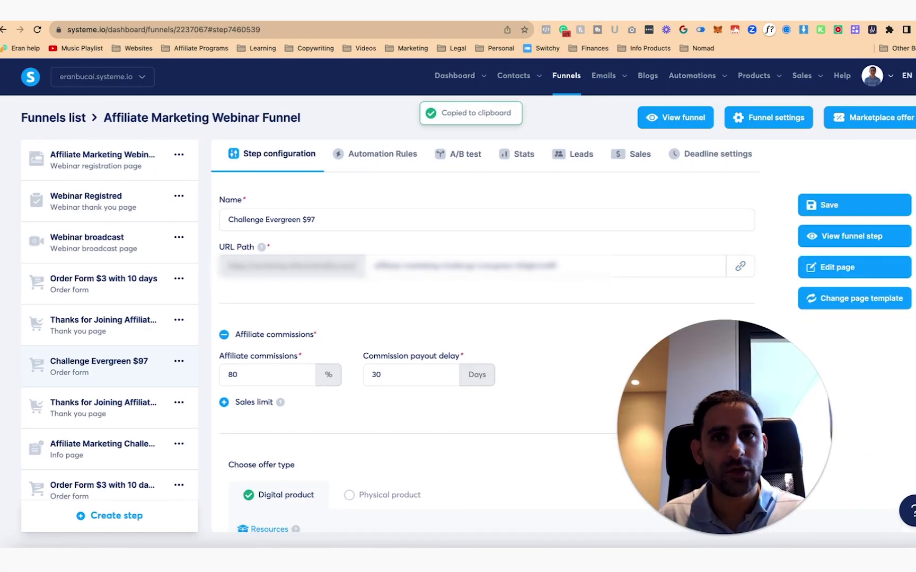
key("super+t")
key("super+v")
key("Return")
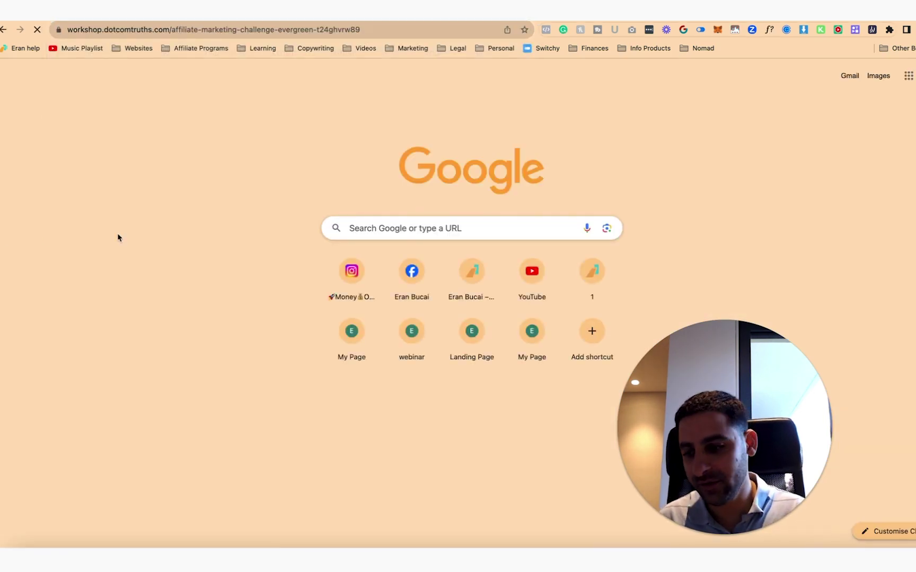
- Examine the day-by-day FAQ items below the video on the challenge order page, expanding and collapsing them one after another
scroll(98, 405, "down", 3)
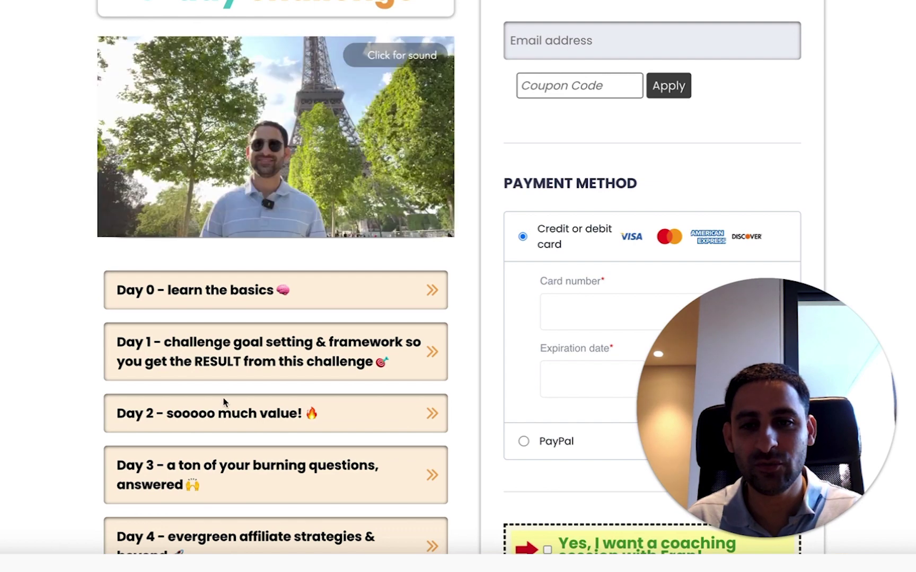
scroll(152, 346, "down", 3)
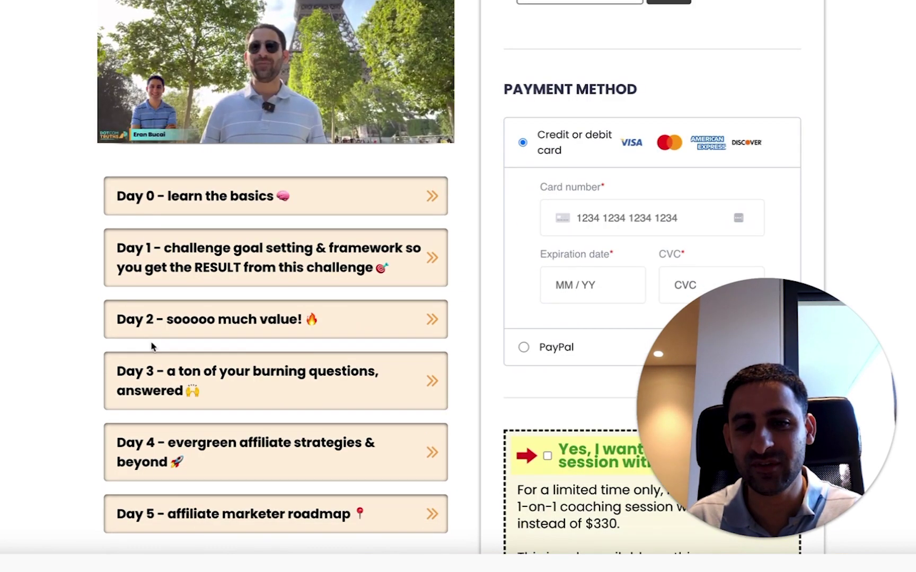
left_click(429, 199)
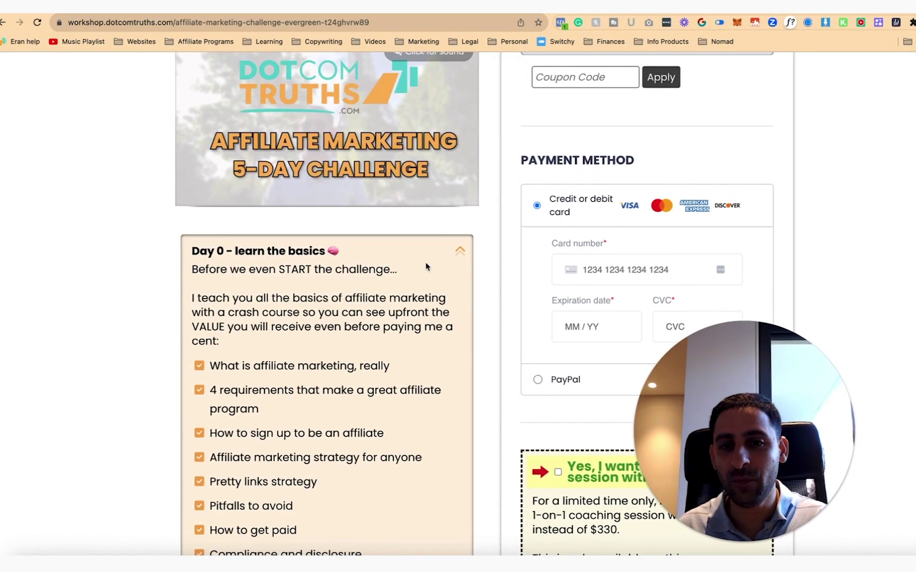
left_click(431, 197)
left_click(450, 266)
left_click(450, 267)
left_click(454, 324)
left_click(454, 322)
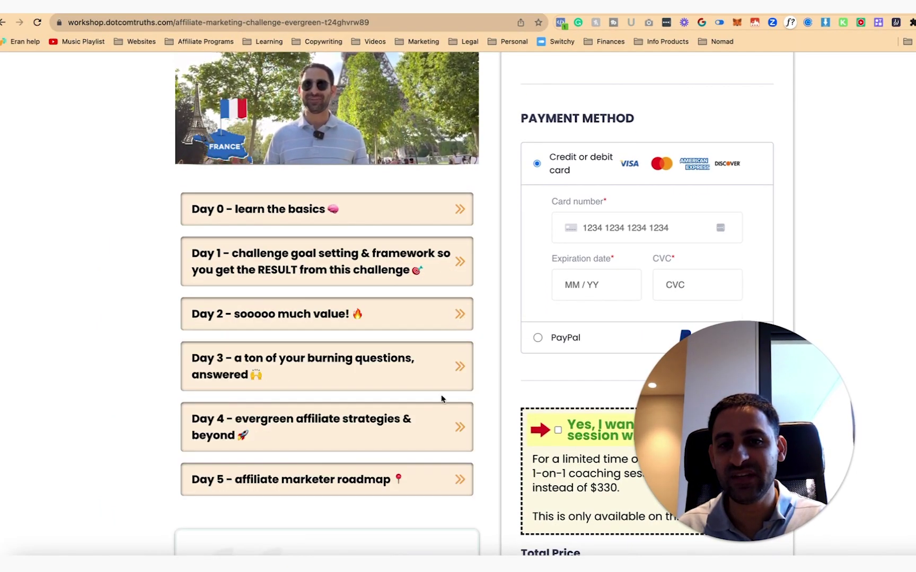
left_click(444, 373)
left_click(444, 373)
scroll(443, 361, "down", 2)
left_click(446, 334)
left_click(447, 335)
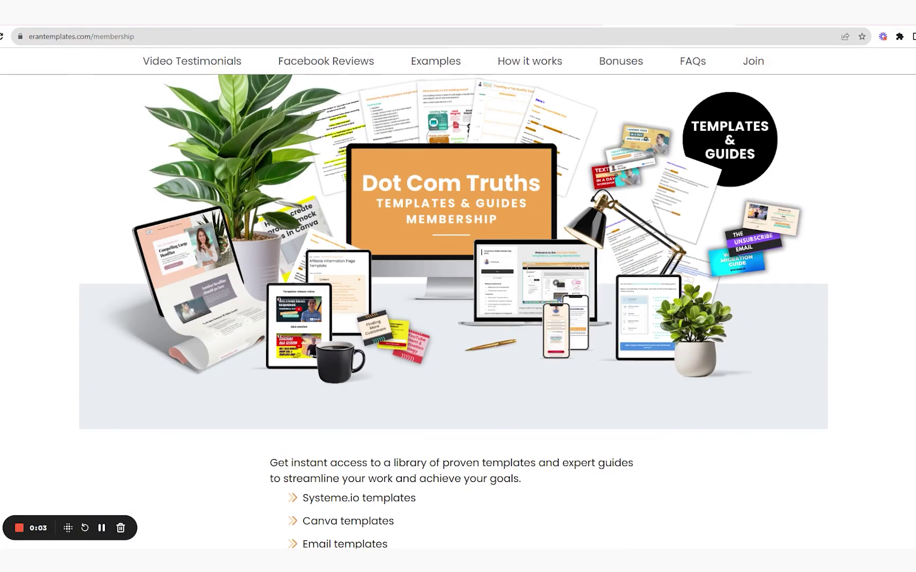
- Look through the templates and guides membership page from its header down to the video testimonials
scroll(458, 287, "down", 9)
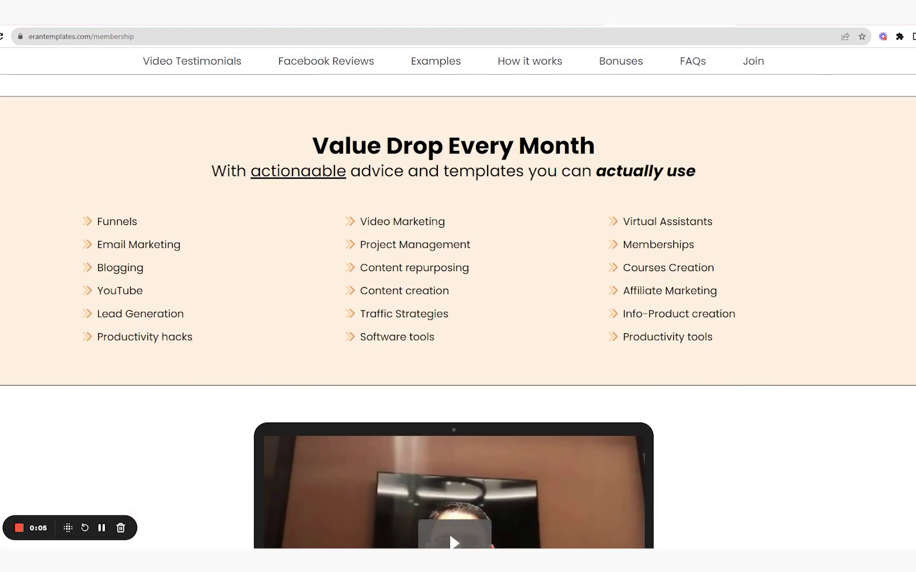
scroll(458, 286, "down", 20)
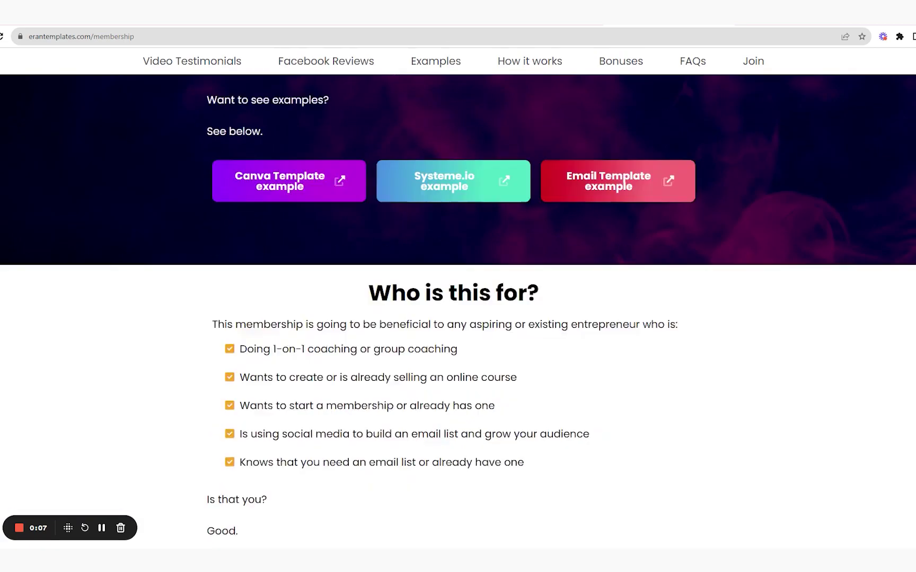
scroll(458, 286, "down", 20)
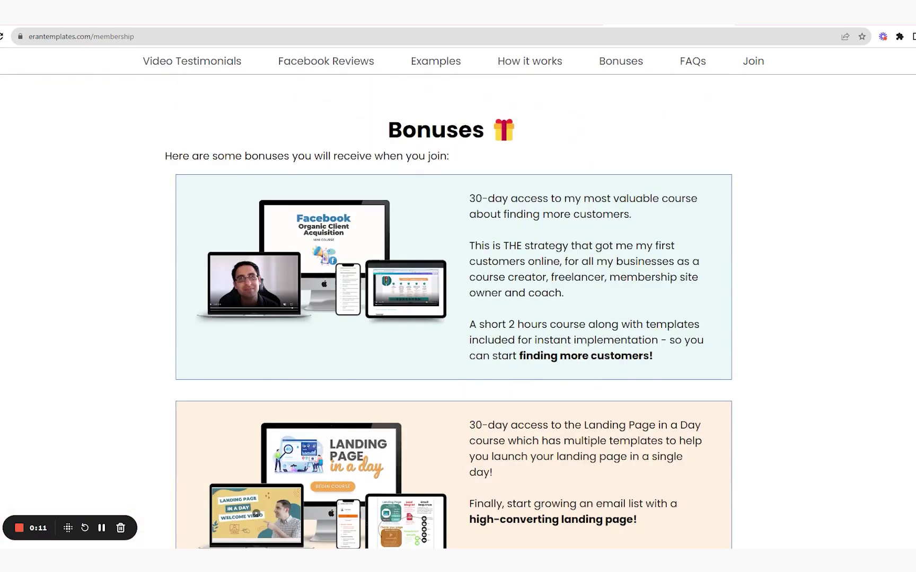
scroll(448, 207, "down", 20)
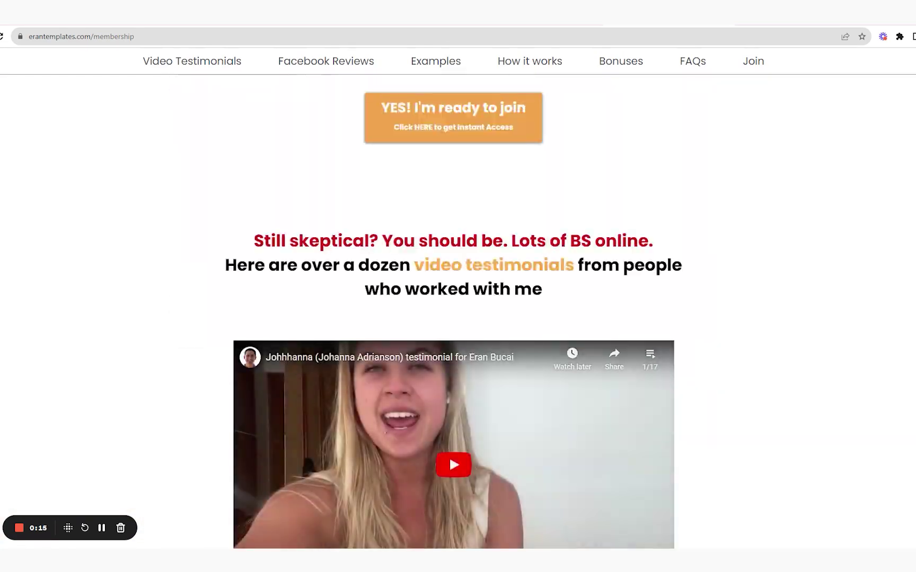